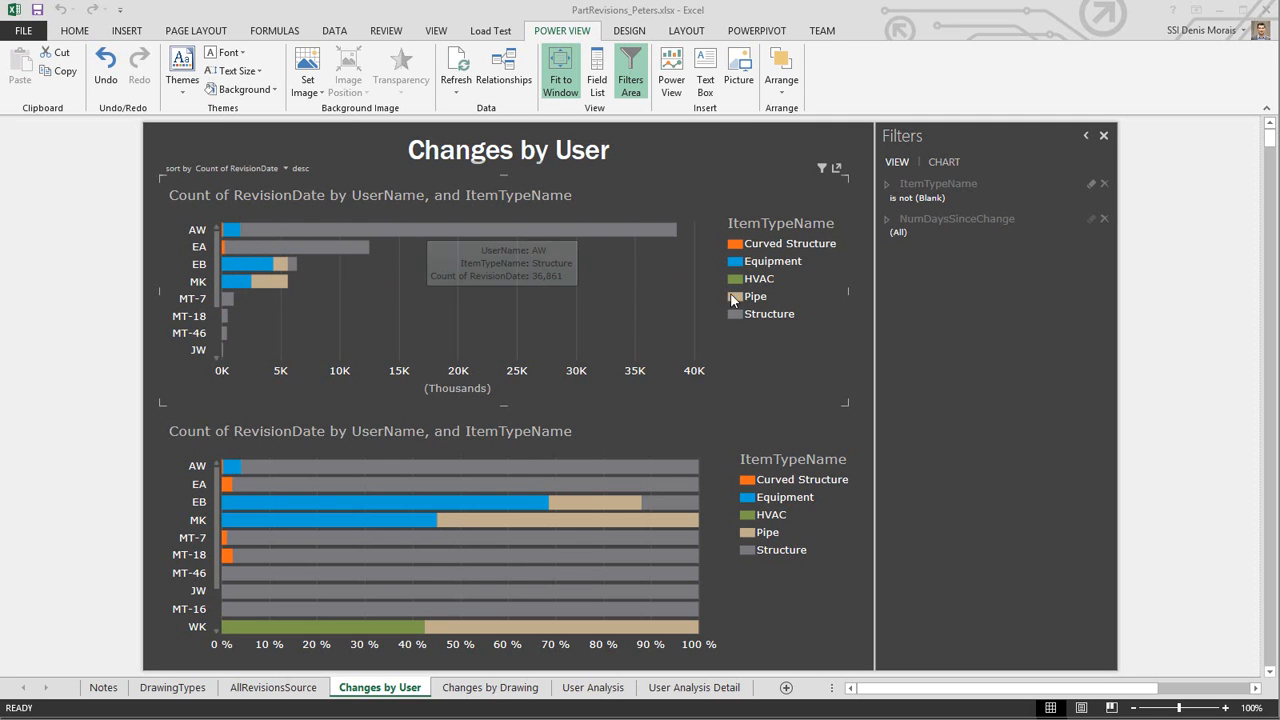
Step: Highlight the Equipment series, then the Pipe series, in both charts, then clear the highlight
{"action": "mouse_move", "coordinate": [503, 229]}
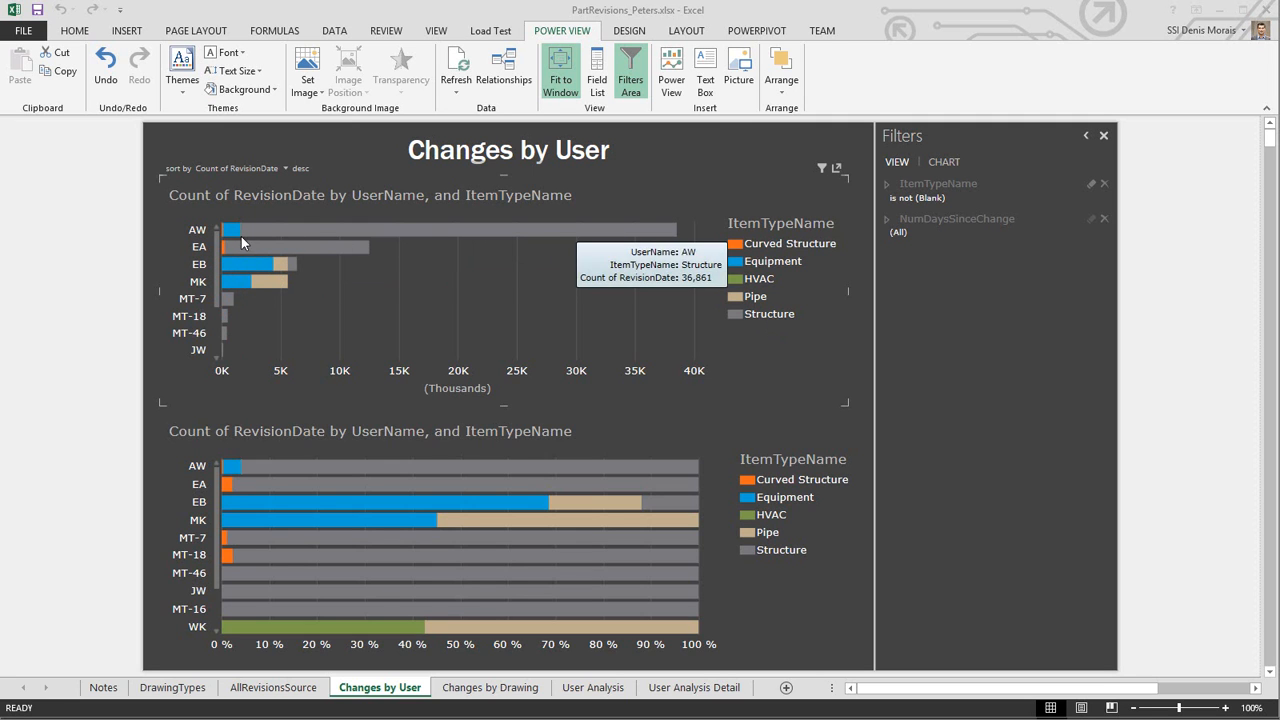
{"action": "mouse_move", "coordinate": [234, 234]}
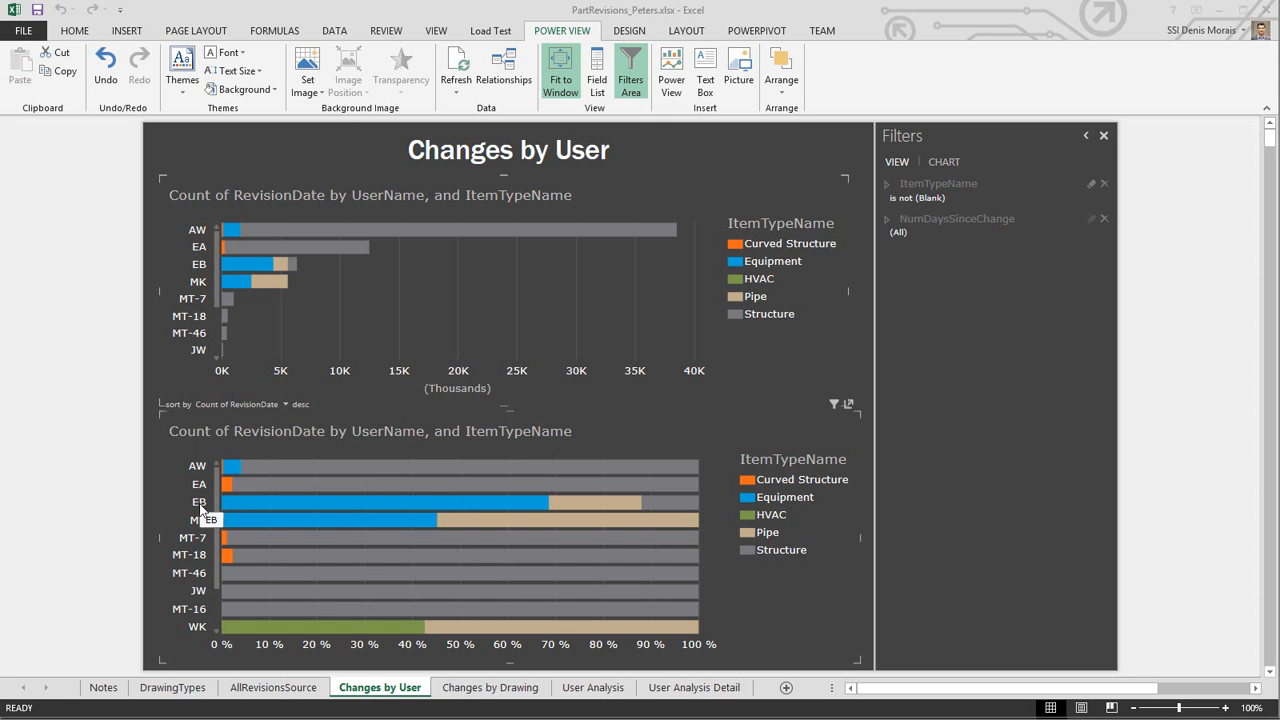
{"action": "mouse_move", "coordinate": [257, 508]}
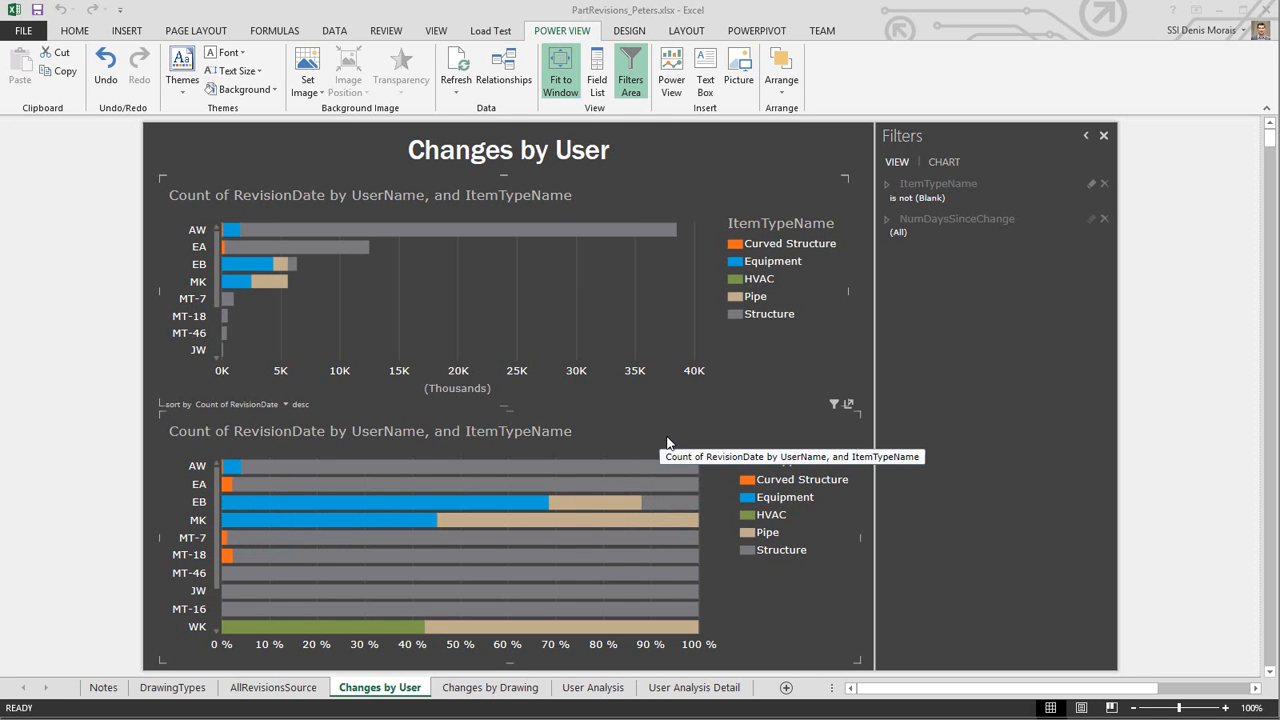
{"action": "left_click", "coordinate": [771, 268]}
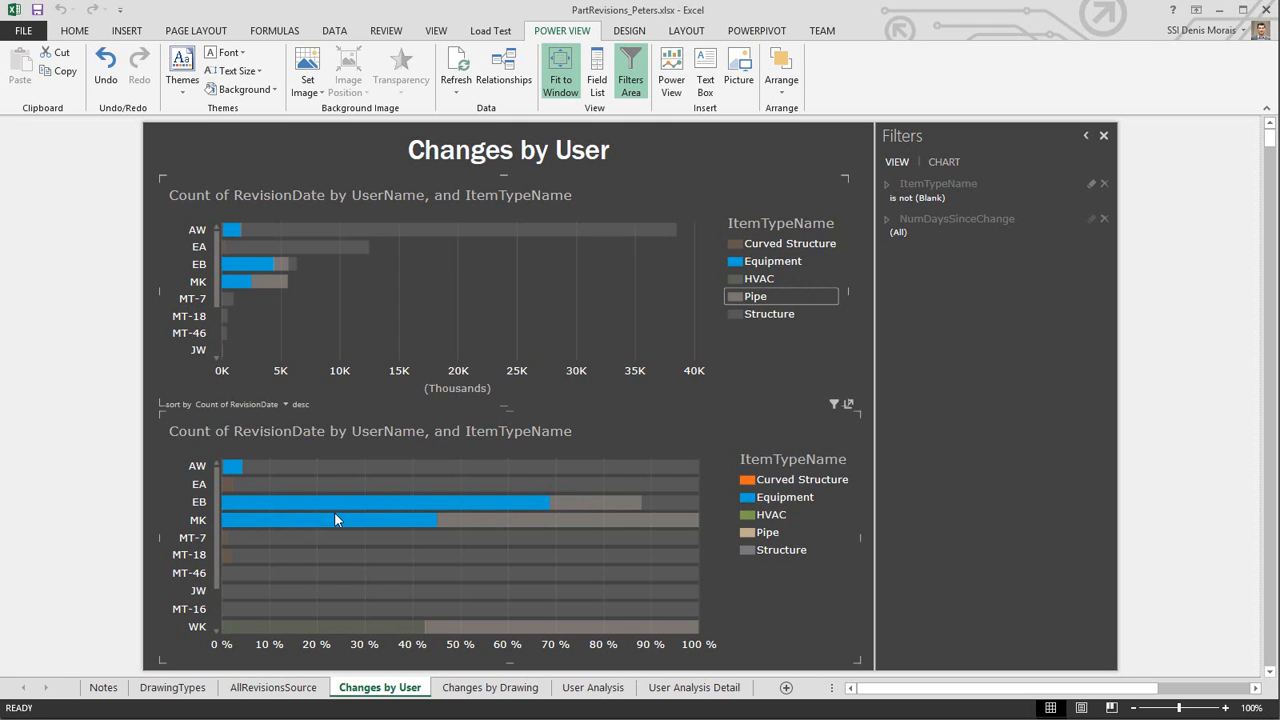
{"action": "left_click", "coordinate": [750, 297]}
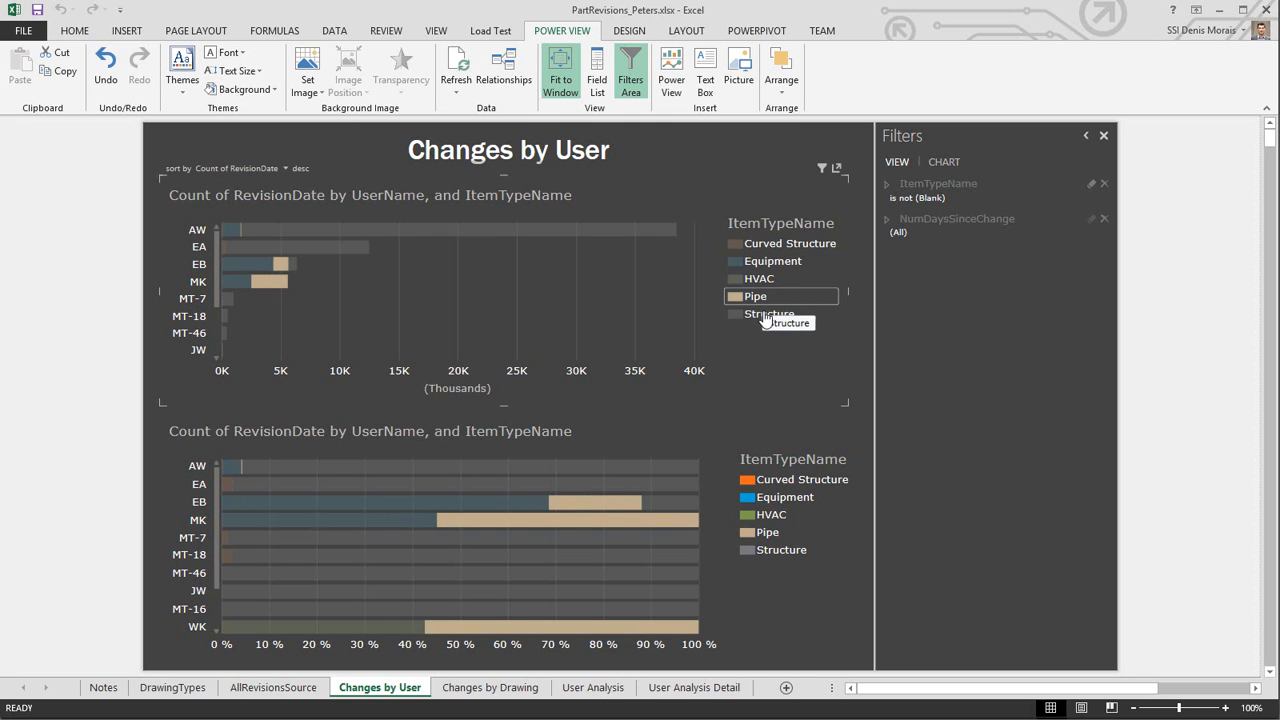
{"action": "left_click", "coordinate": [807, 340]}
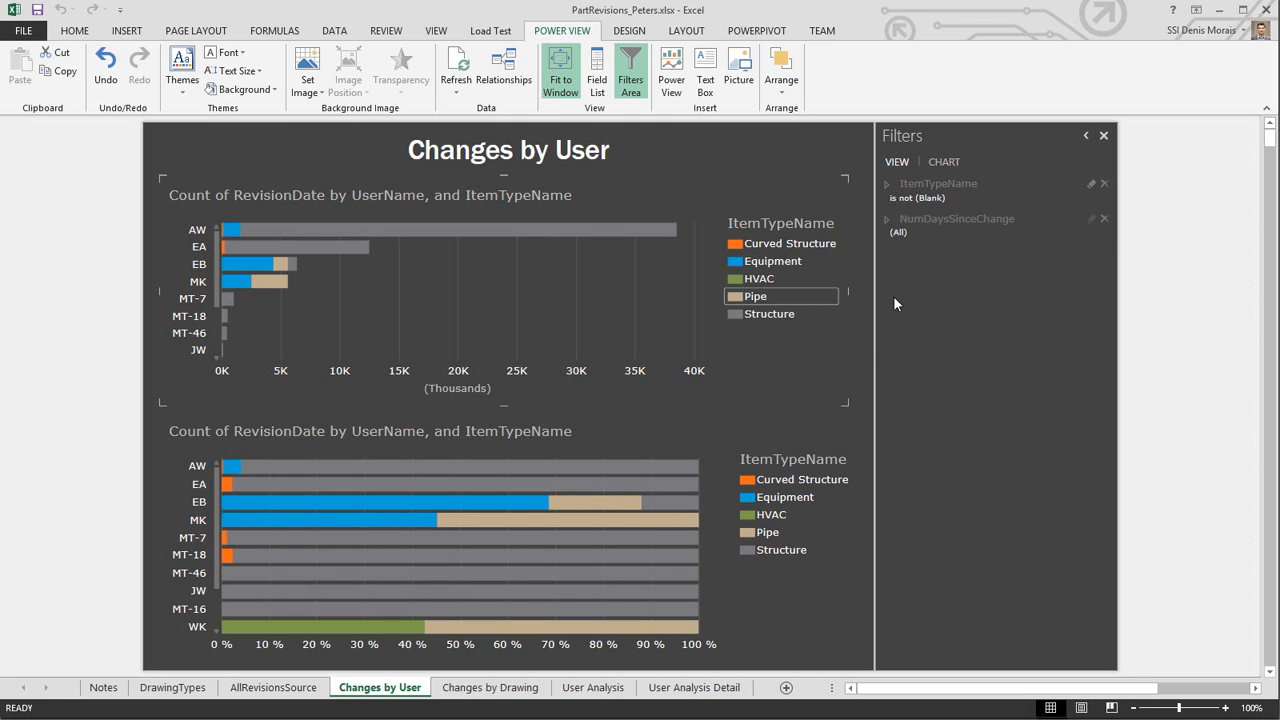
Step: Limit NumDaysSinceChange to 280–430 and switch to the Changes by Drawing report
{"action": "left_click", "coordinate": [888, 226]}
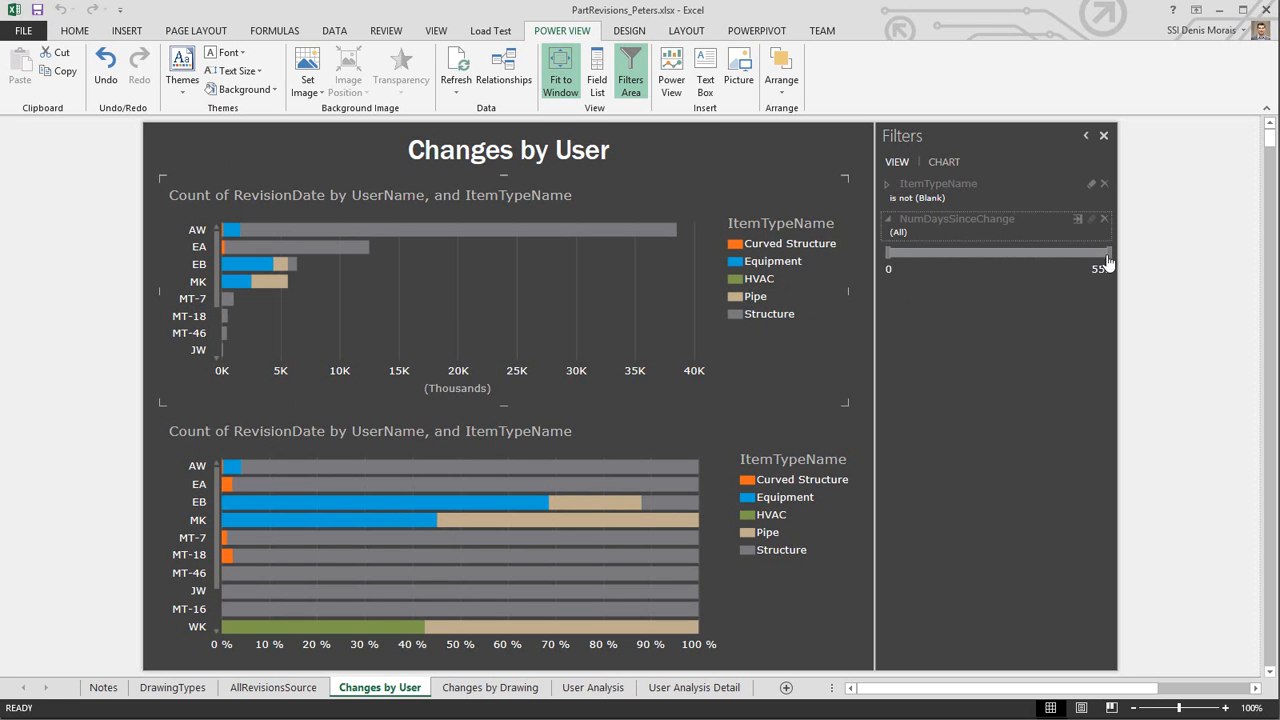
{"action": "left_click_drag", "start_coordinate": [1100, 255], "coordinate": [923, 253]}
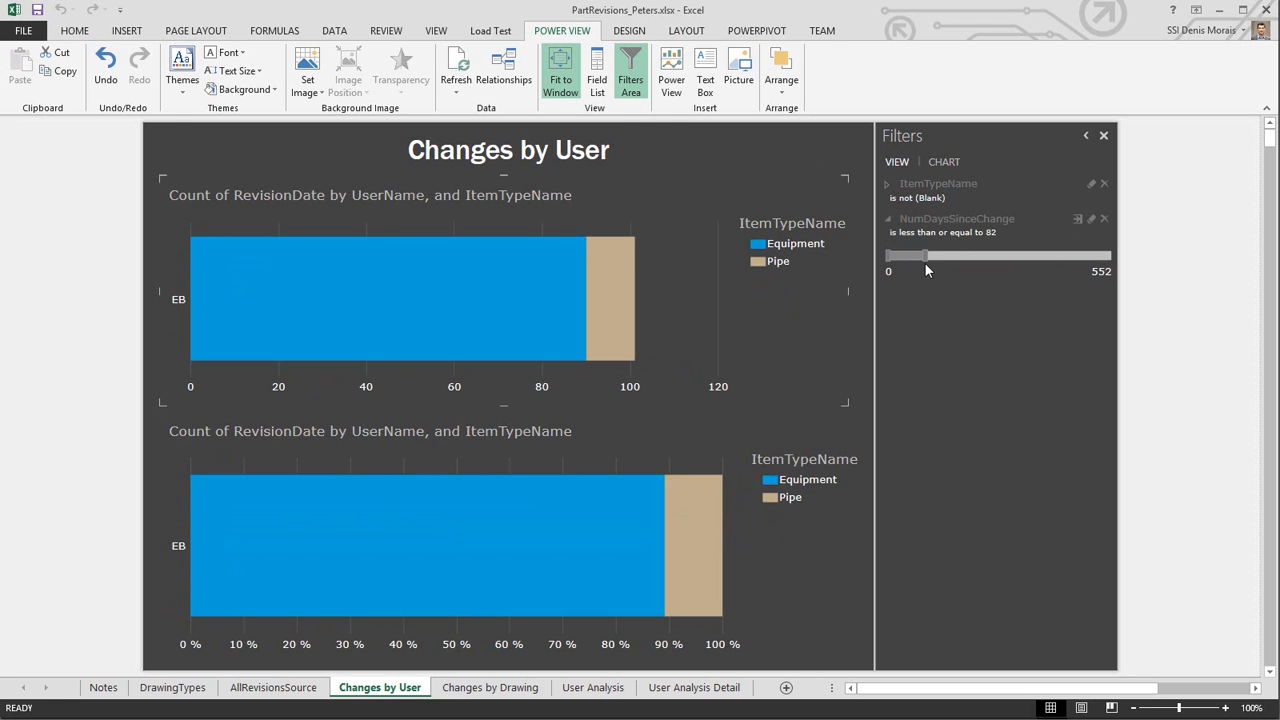
{"action": "left_click_drag", "start_coordinate": [928, 255], "coordinate": [996, 255]}
{"action": "left_click_drag", "start_coordinate": [887, 256], "coordinate": [1045, 258]}
{"action": "left_click_drag", "start_coordinate": [949, 257], "coordinate": [1000, 257]}
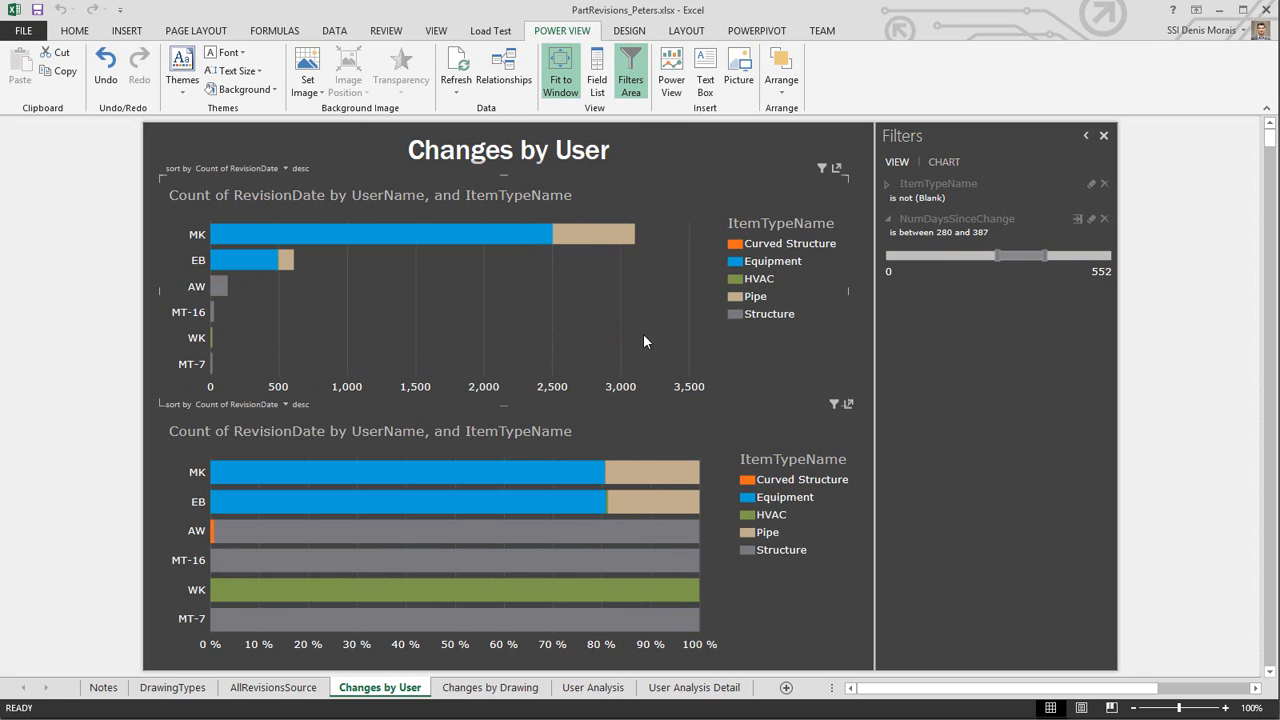
{"action": "left_click_drag", "start_coordinate": [1045, 257], "coordinate": [1061, 258]}
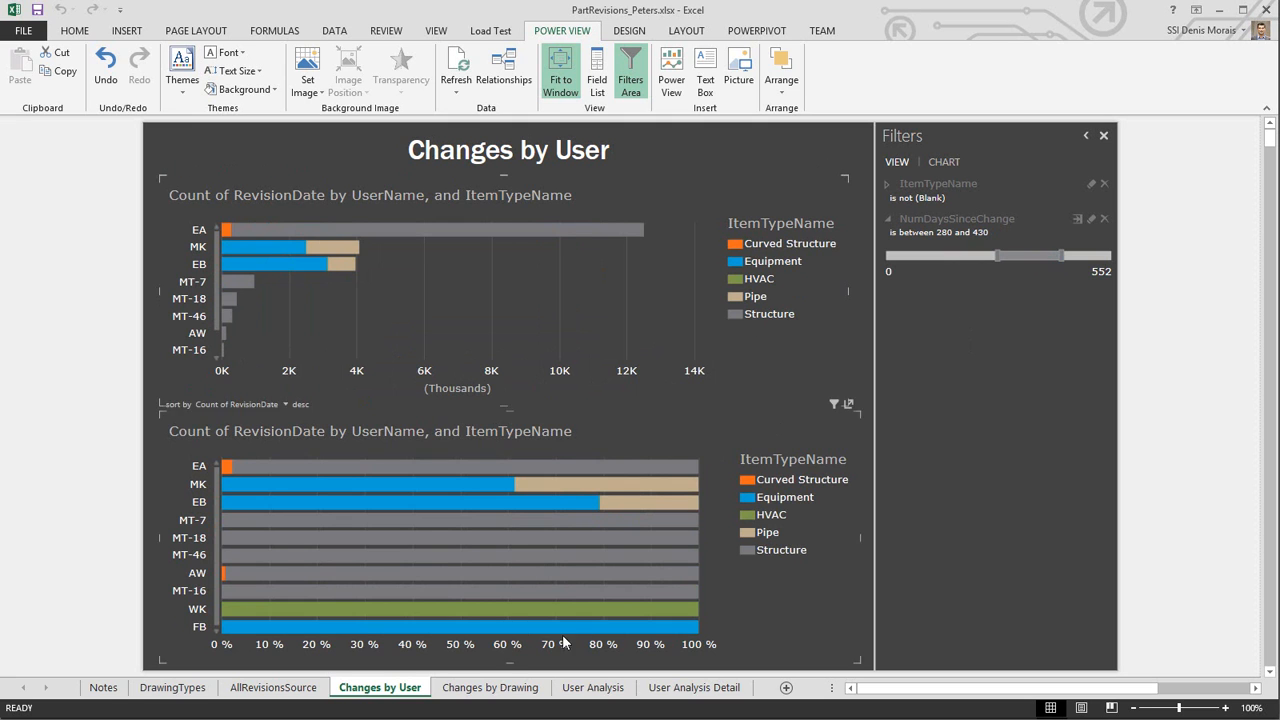
{"action": "left_click", "coordinate": [490, 687]}
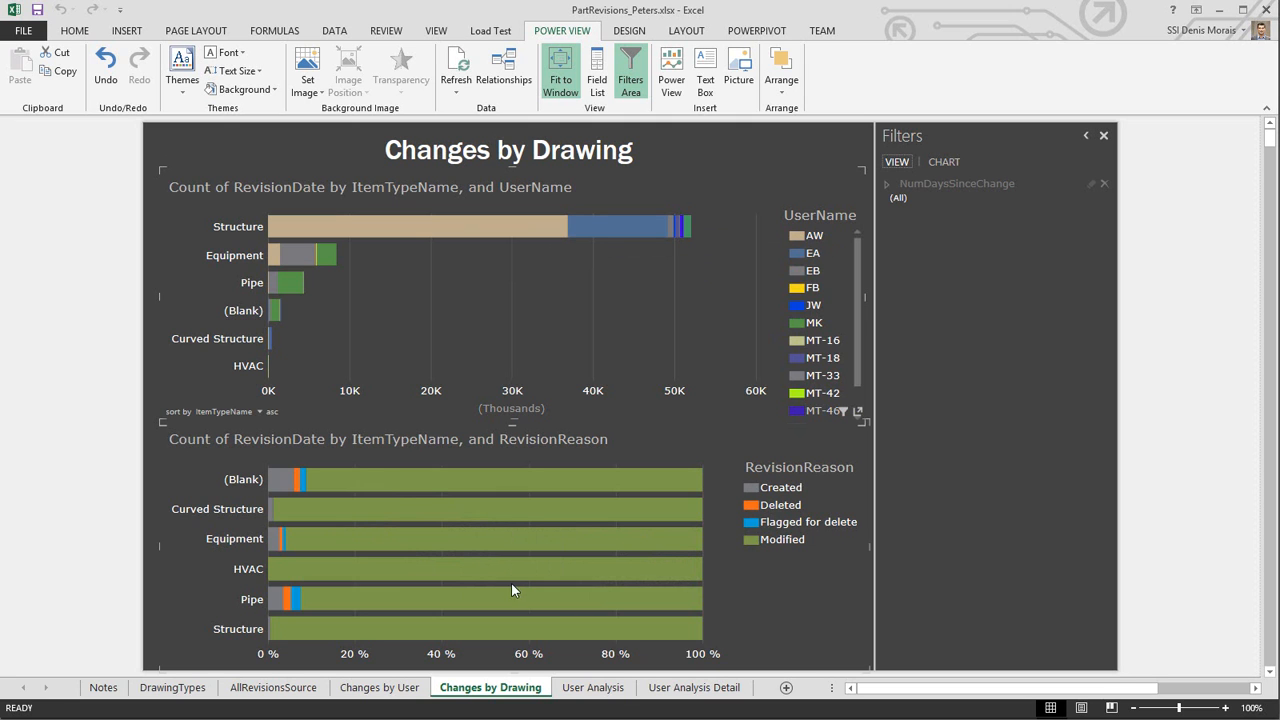
Step: Cross-filter the Changes by Drawing charts by two different users, clear it, and open User Analysis
{"action": "left_click", "coordinate": [812, 271]}
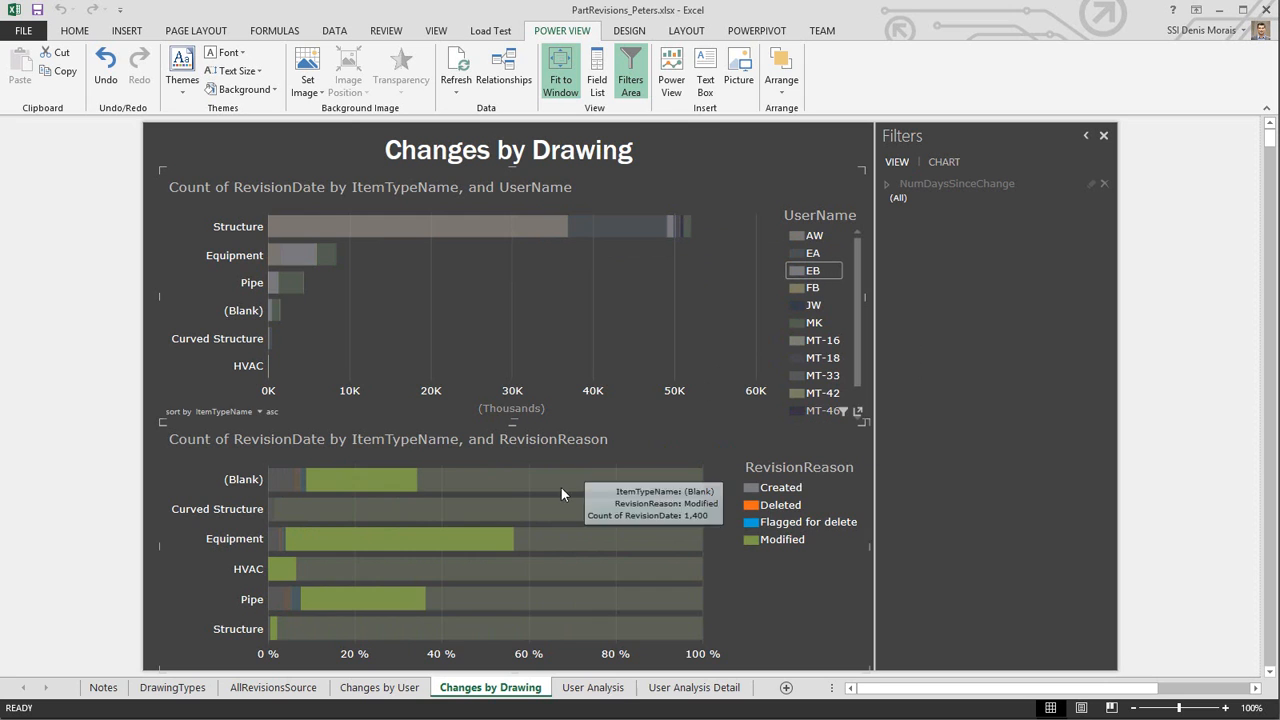
{"action": "left_click", "coordinate": [824, 328]}
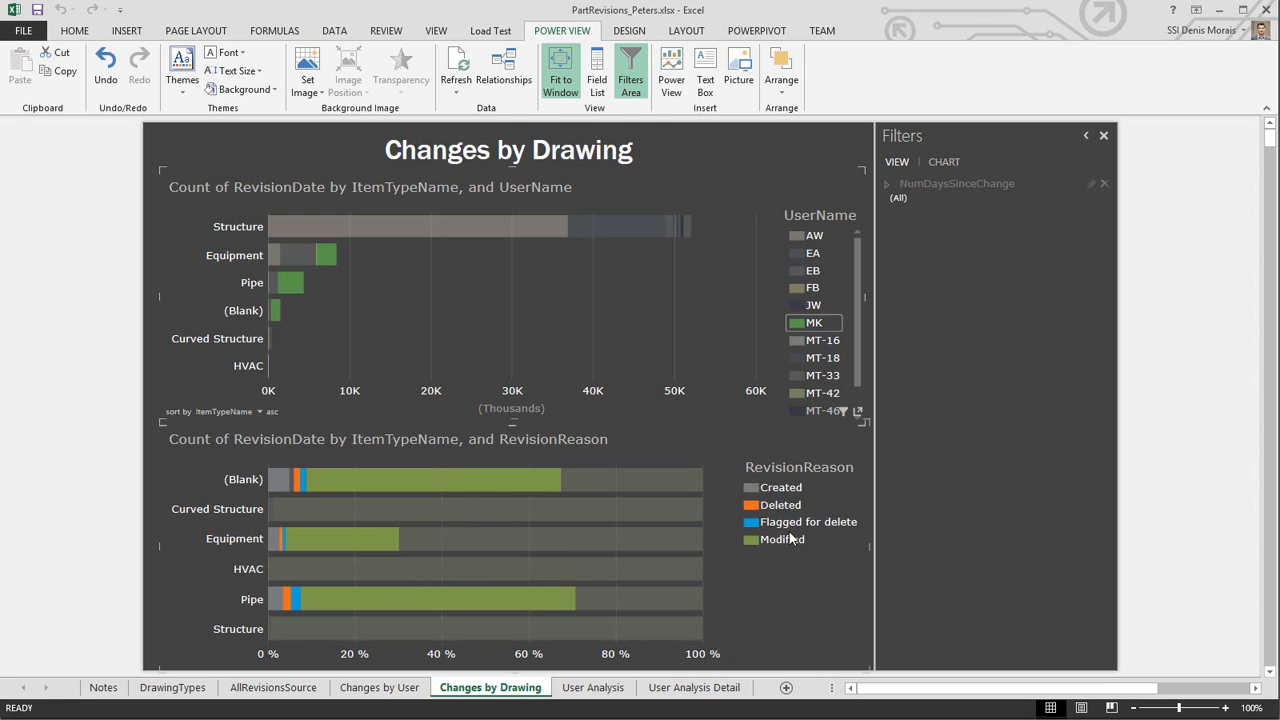
{"action": "mouse_move", "coordinate": [317, 481]}
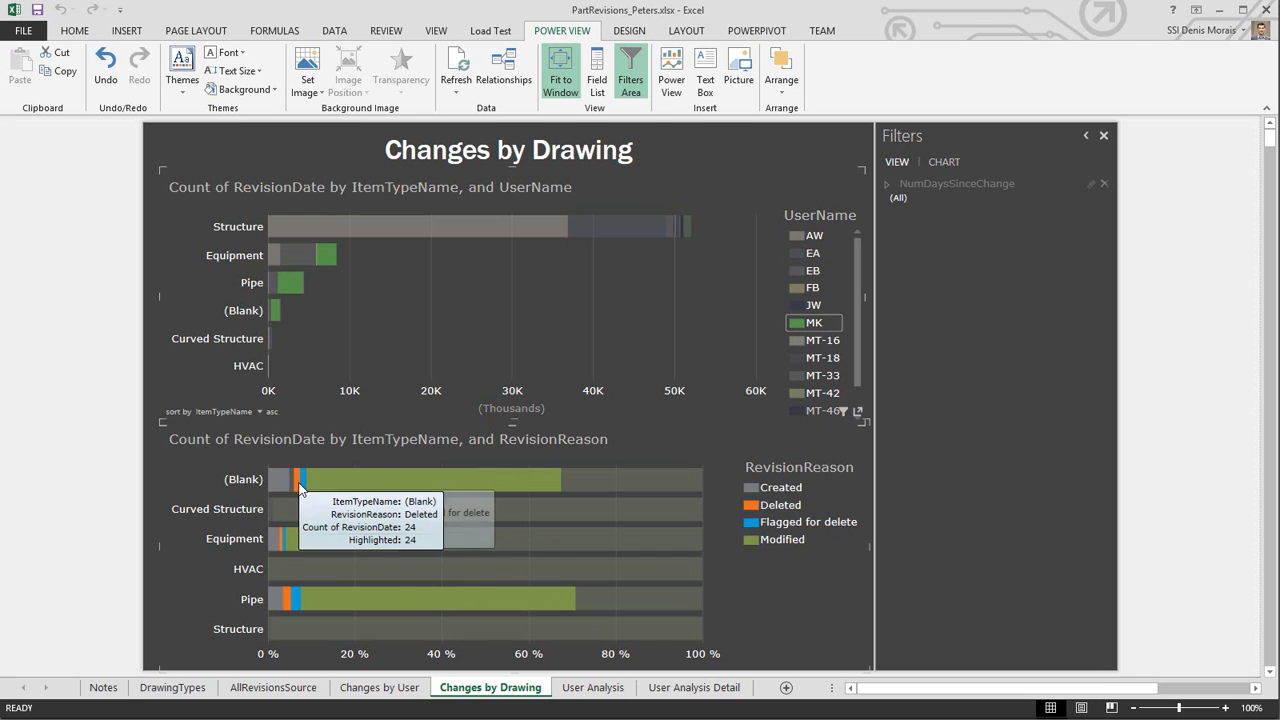
{"action": "mouse_move", "coordinate": [391, 486]}
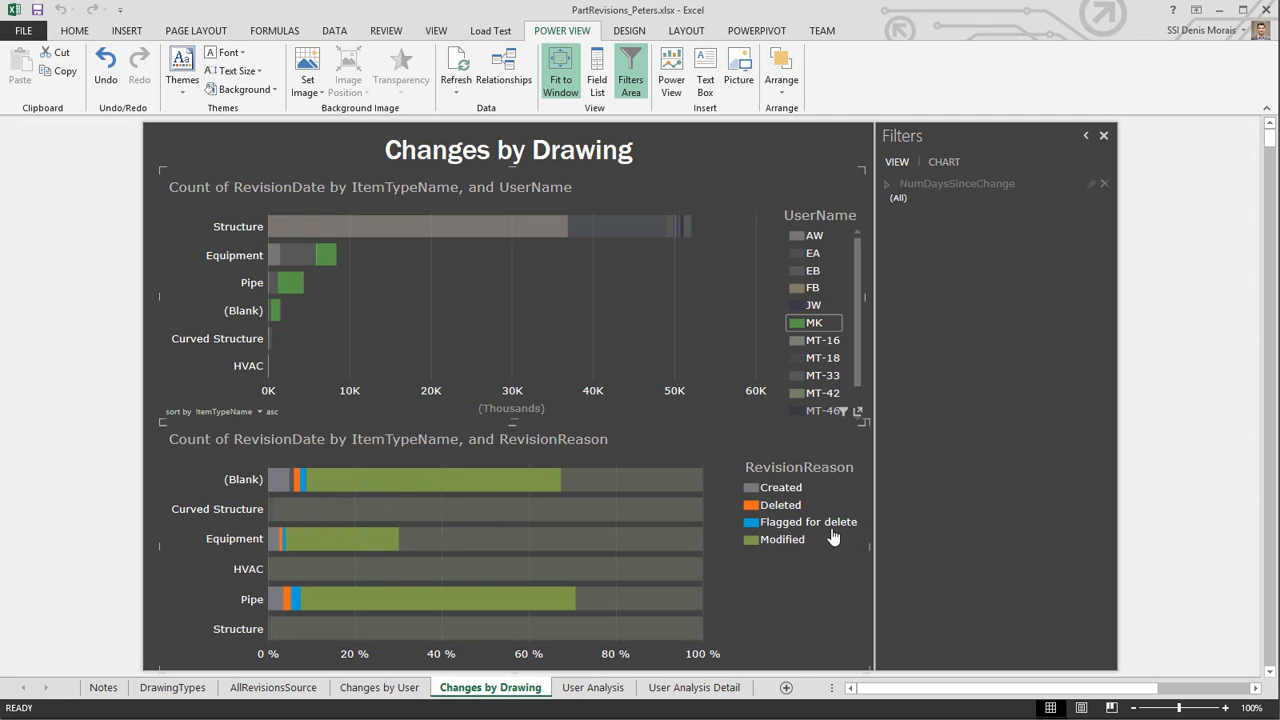
{"action": "left_click", "coordinate": [808, 330]}
{"action": "left_click", "coordinate": [603, 688]}
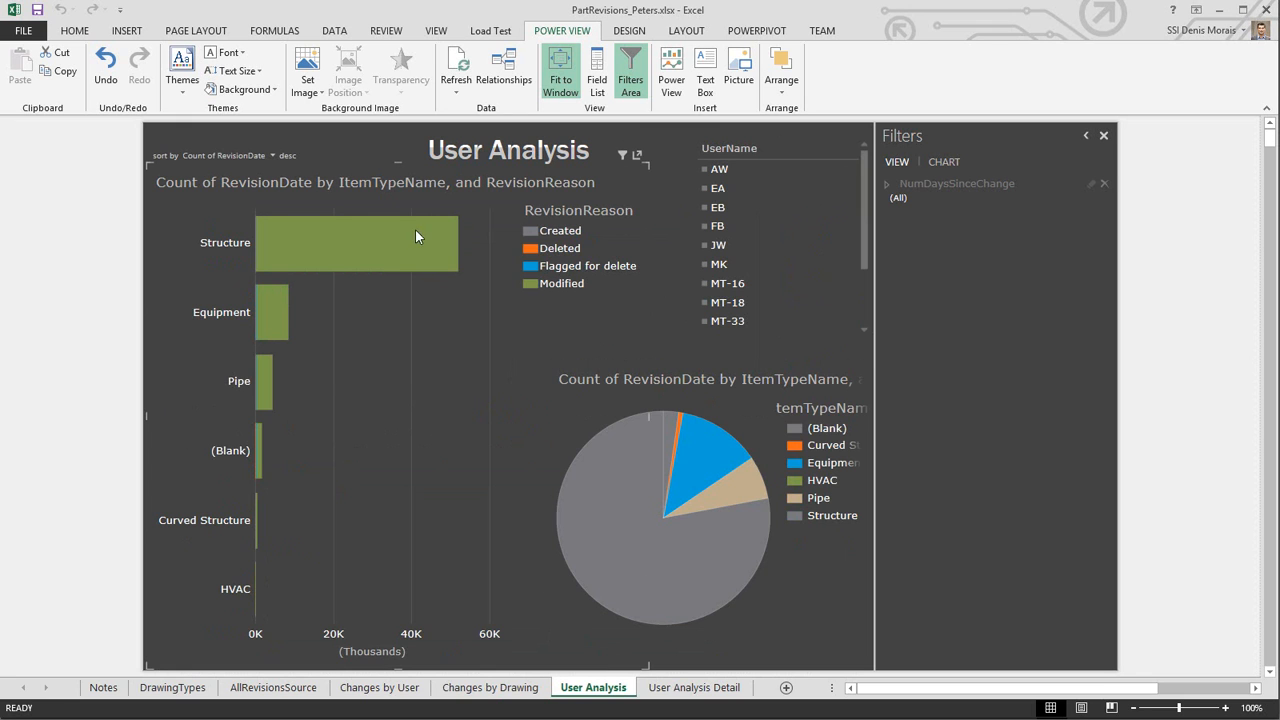
Step: Filter the User Analysis charts to one user via the UserName slicer
{"action": "left_click", "coordinate": [717, 210]}
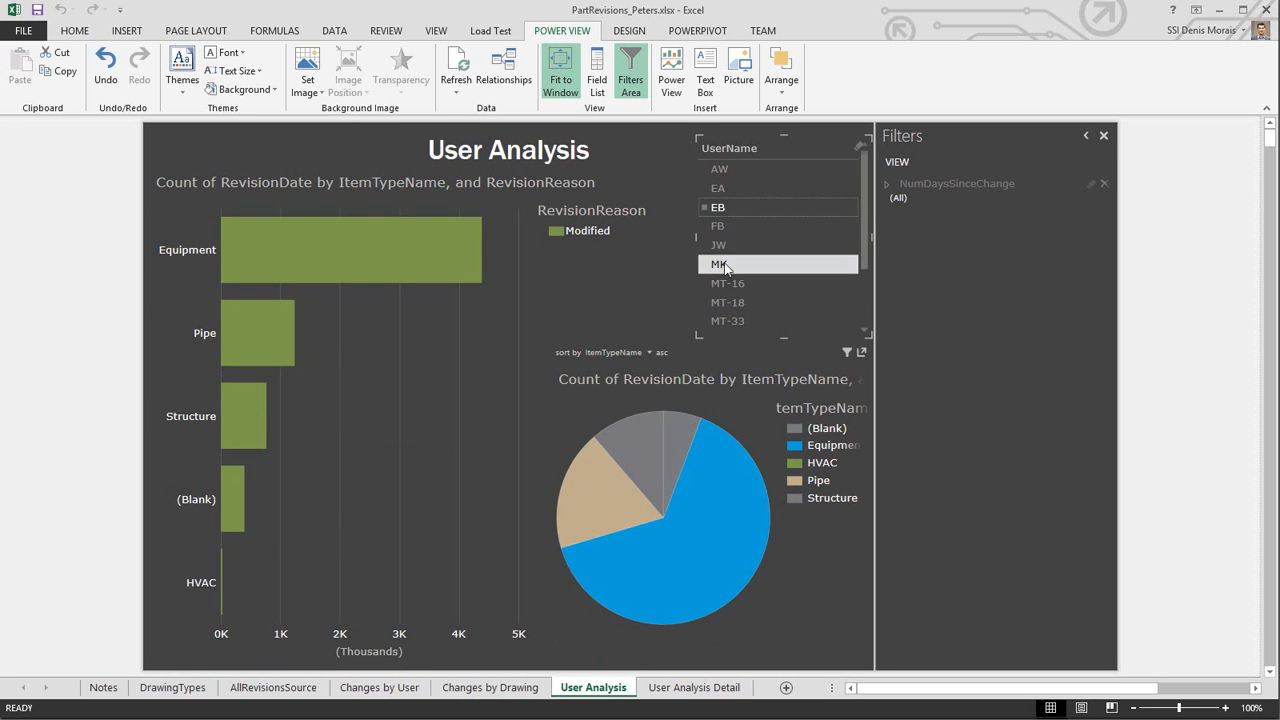
{"action": "left_click", "coordinate": [728, 248]}
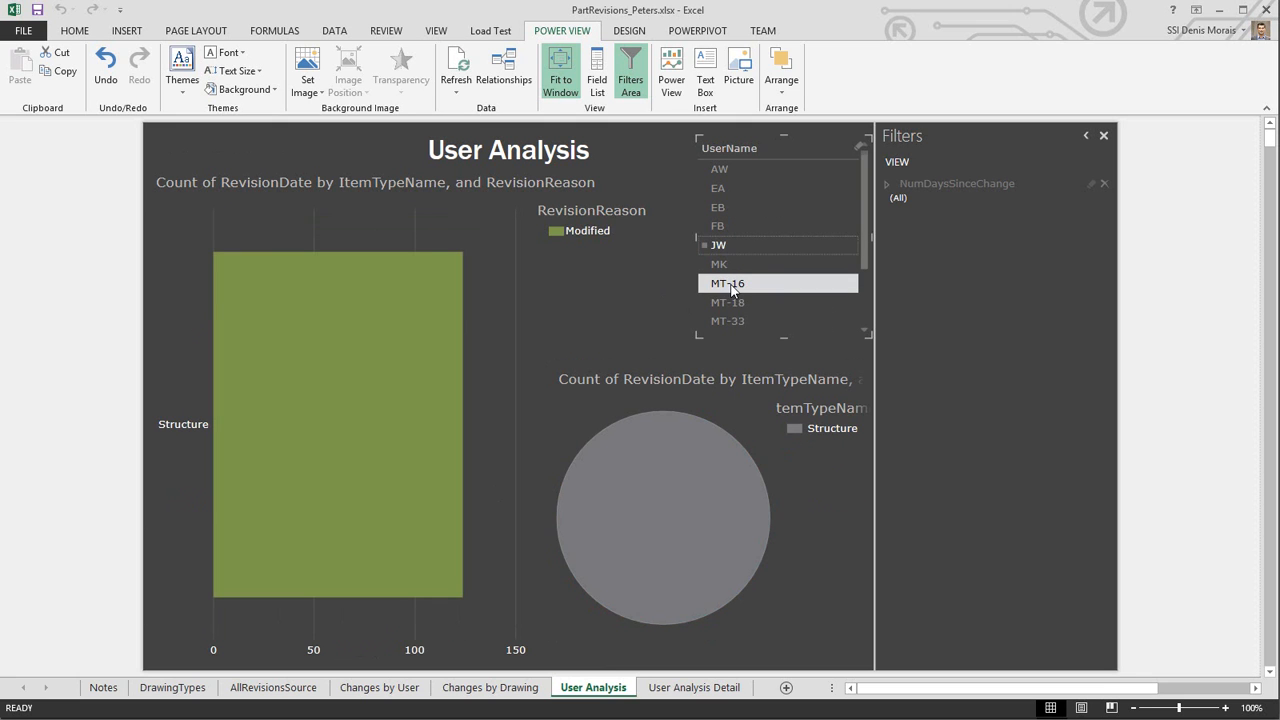
{"action": "left_click", "coordinate": [733, 286]}
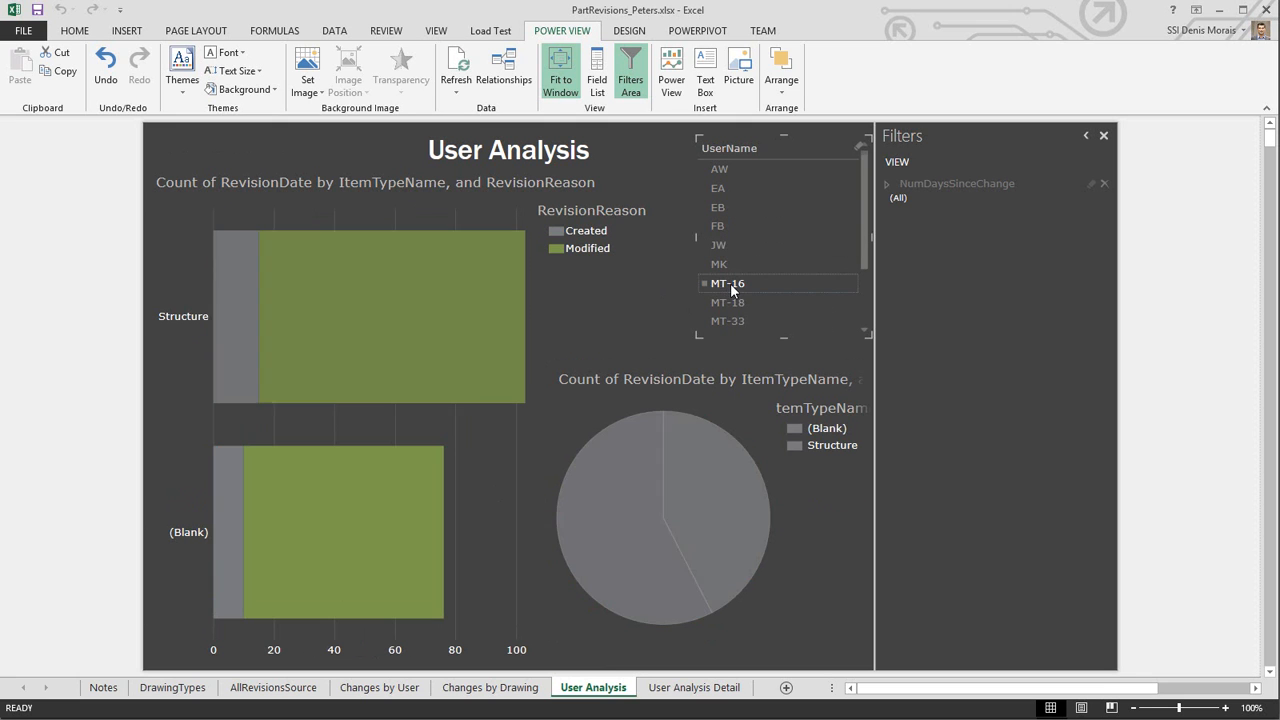
{"action": "left_click", "coordinate": [725, 178]}
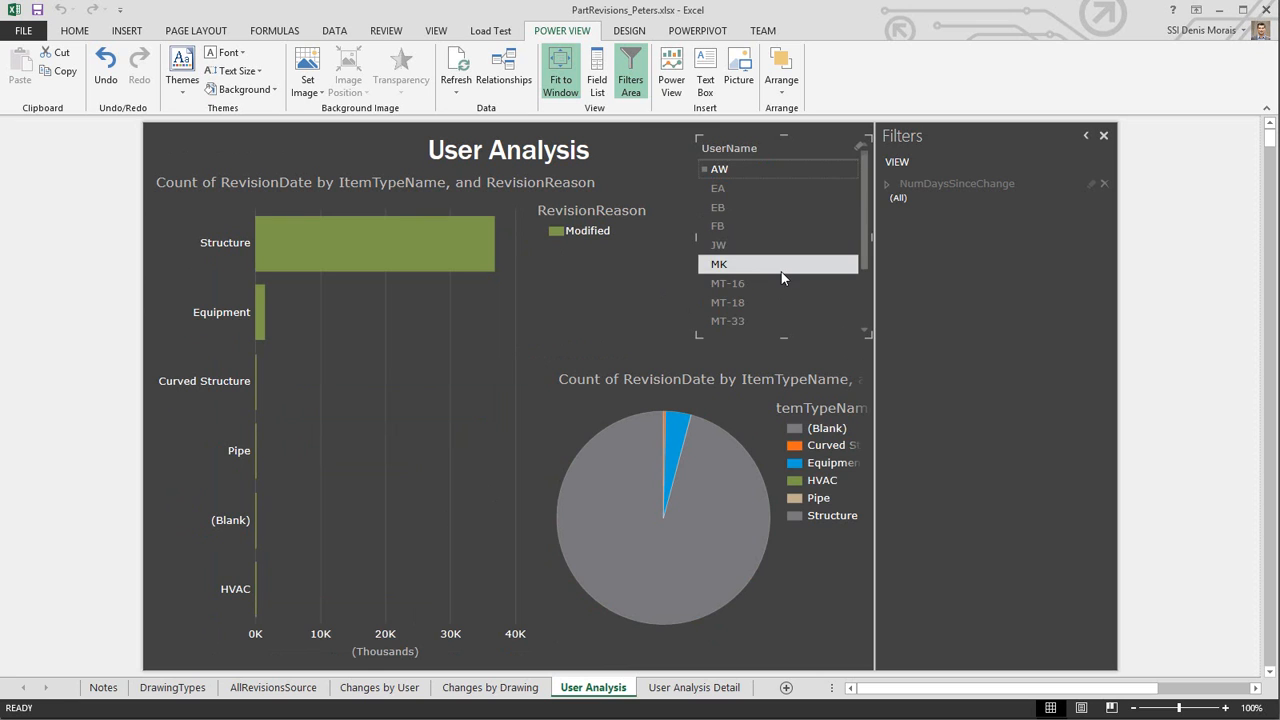
Step: Limit NumDaysSinceChange to the 251–444 day range
{"action": "left_click", "coordinate": [894, 191]}
{"action": "left_click_drag", "start_coordinate": [888, 217], "coordinate": [950, 218]}
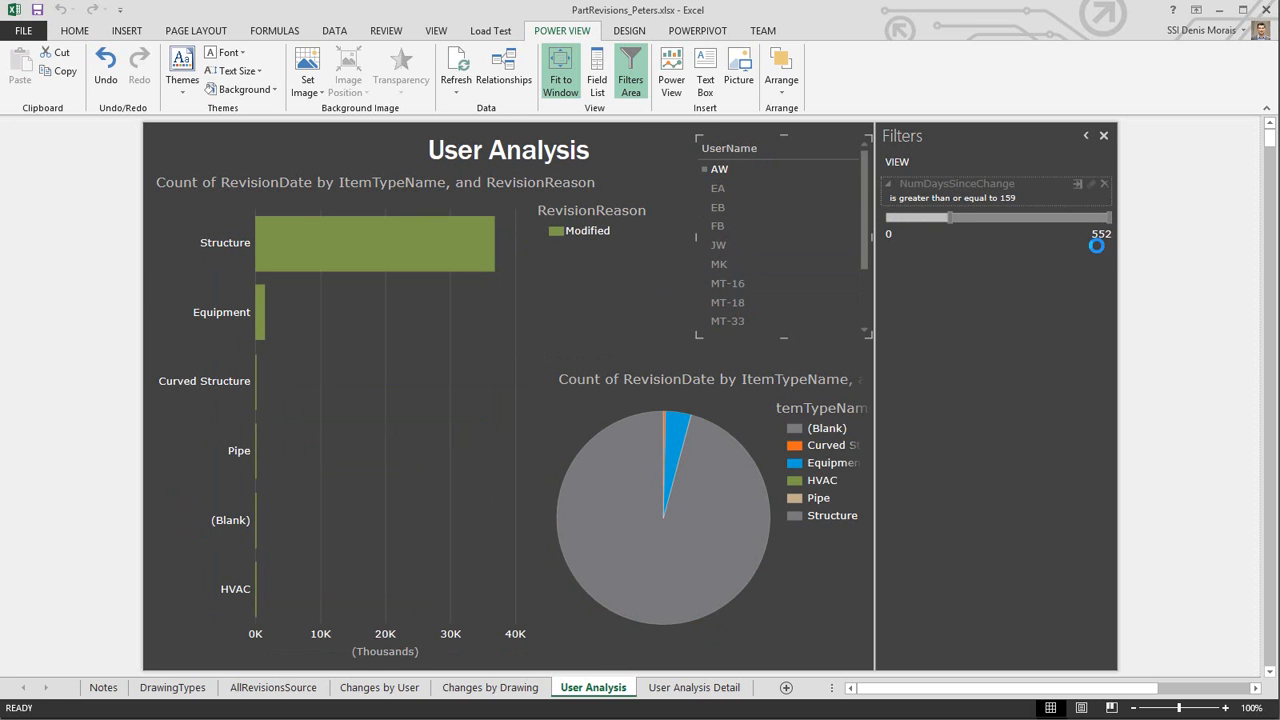
{"action": "left_click_drag", "start_coordinate": [1107, 222], "coordinate": [1067, 222]}
{"action": "left_click_drag", "start_coordinate": [952, 222], "coordinate": [987, 221]}
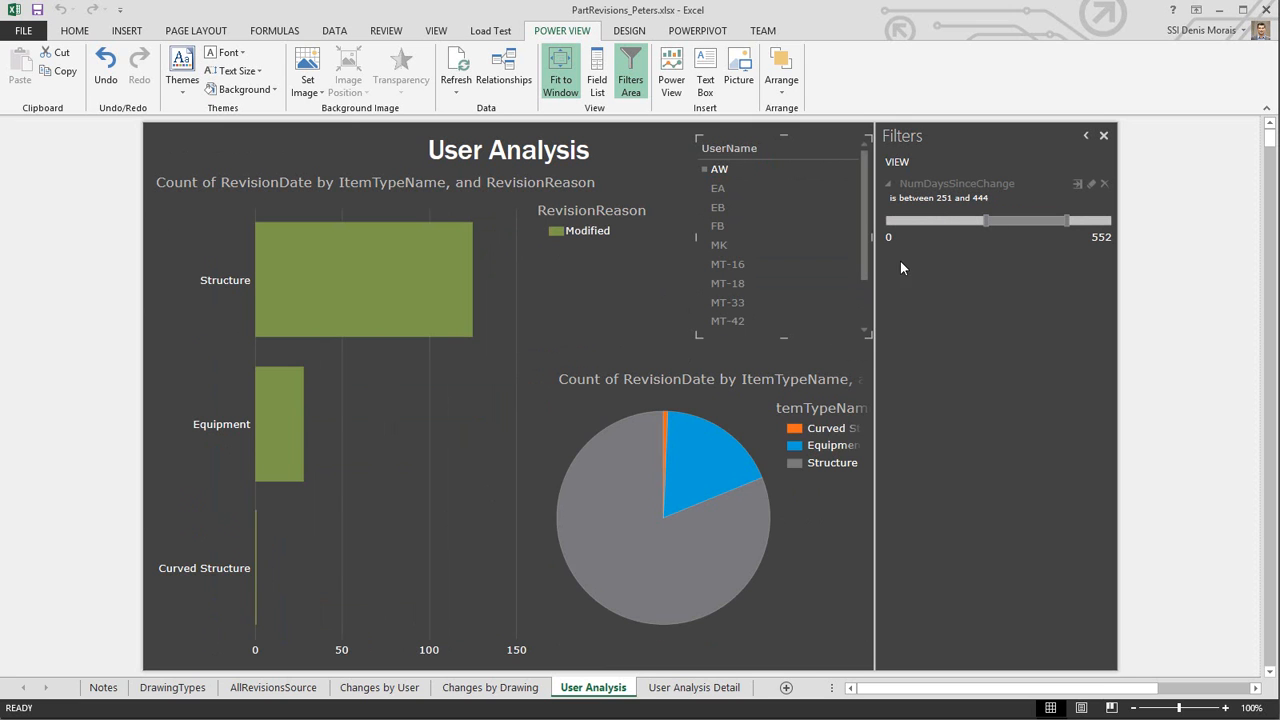
Step: Highlight Equipment, then Curved Structure, clear it, and open the User Analysis Detail report
{"action": "left_click", "coordinate": [815, 446]}
{"action": "left_click", "coordinate": [822, 430]}
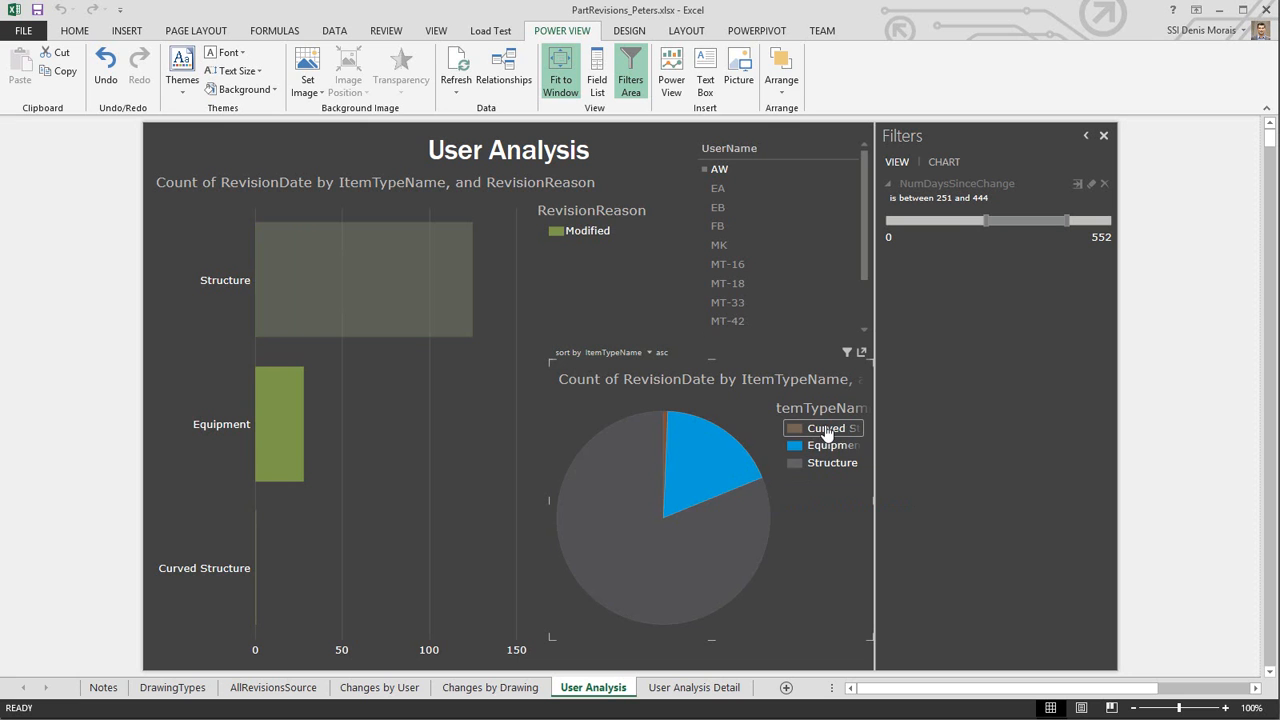
{"action": "left_click", "coordinate": [792, 516]}
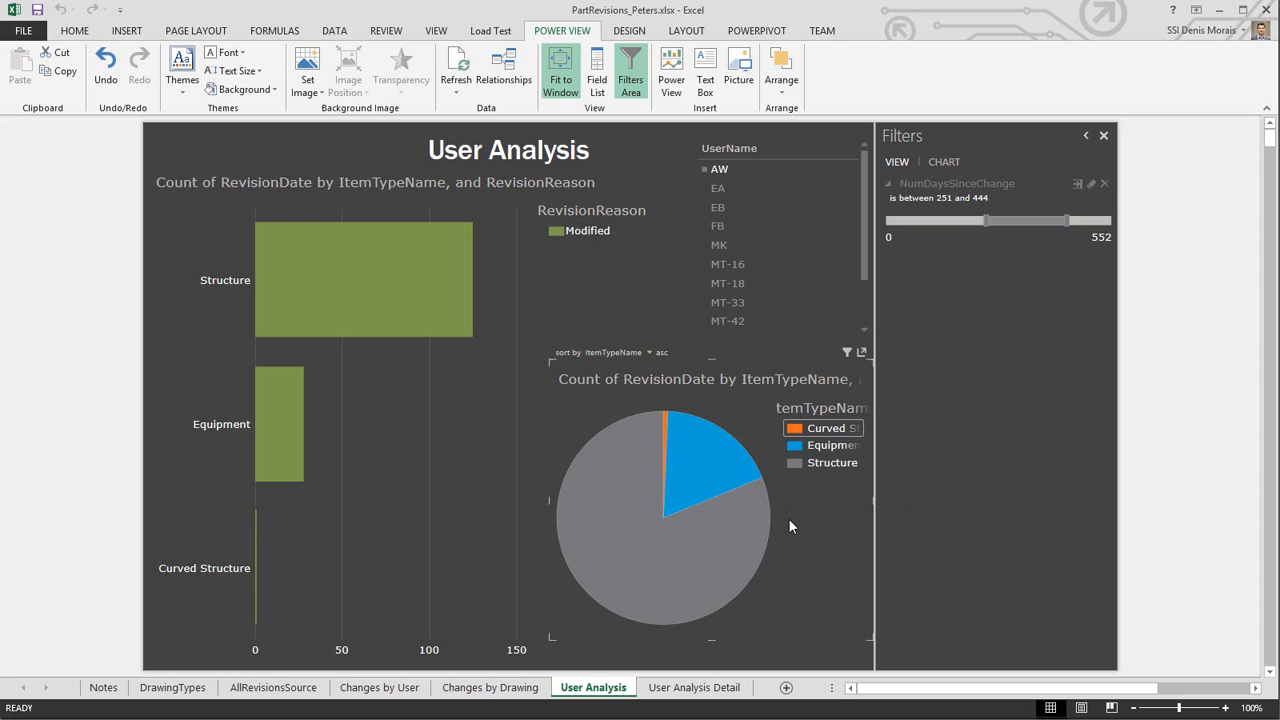
{"action": "left_click", "coordinate": [688, 685]}
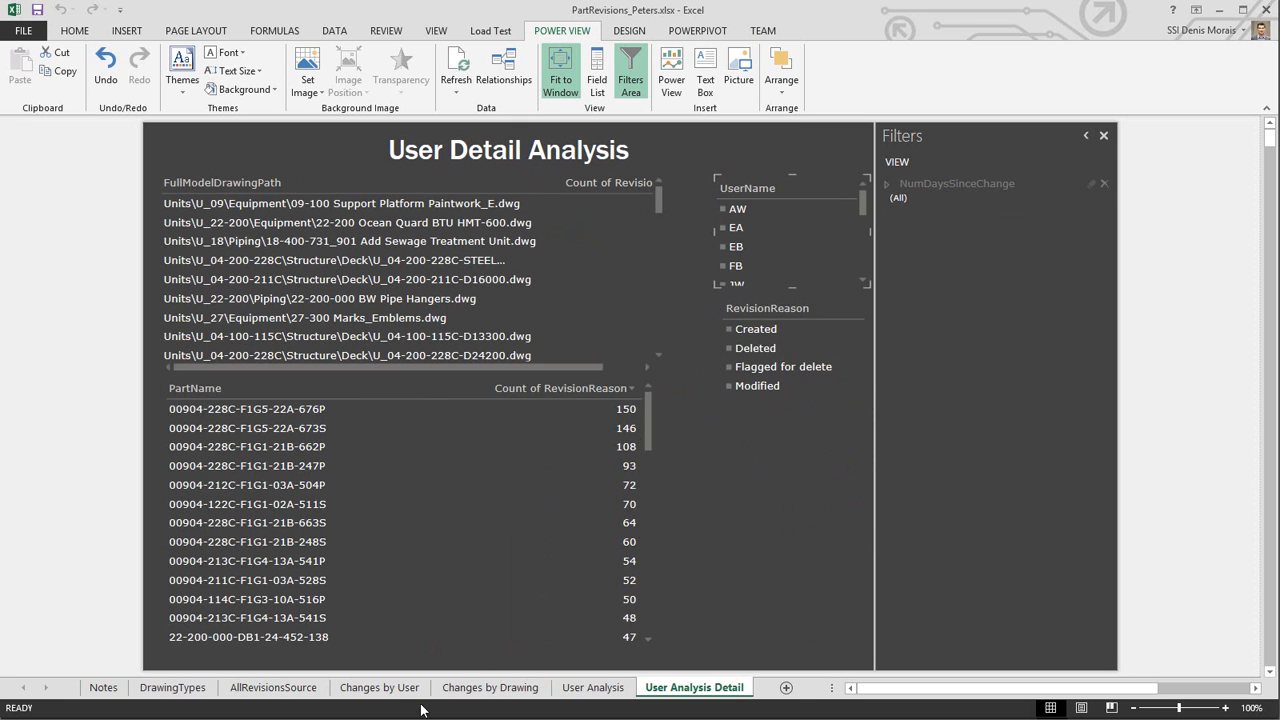
Step: Filter the detail tables to one user and select the part with the most revisions
{"action": "left_click", "coordinate": [737, 229]}
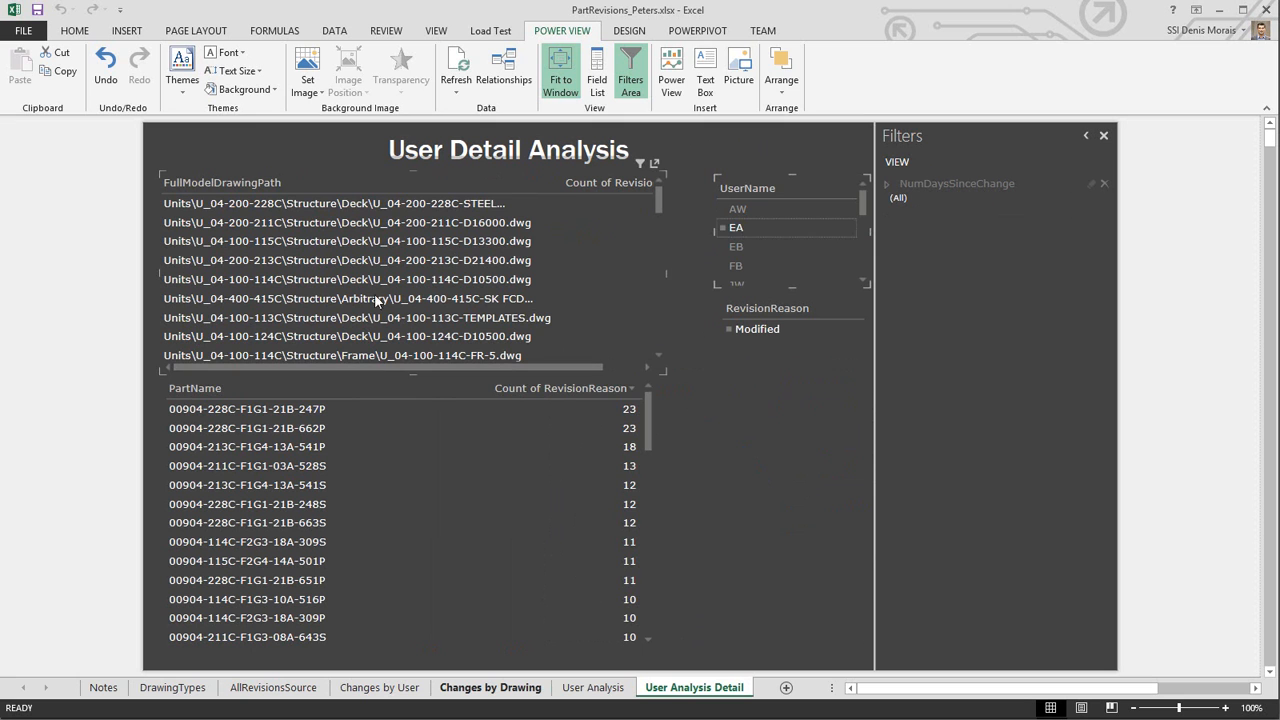
{"action": "left_click_drag", "start_coordinate": [660, 202], "coordinate": [659, 263]}
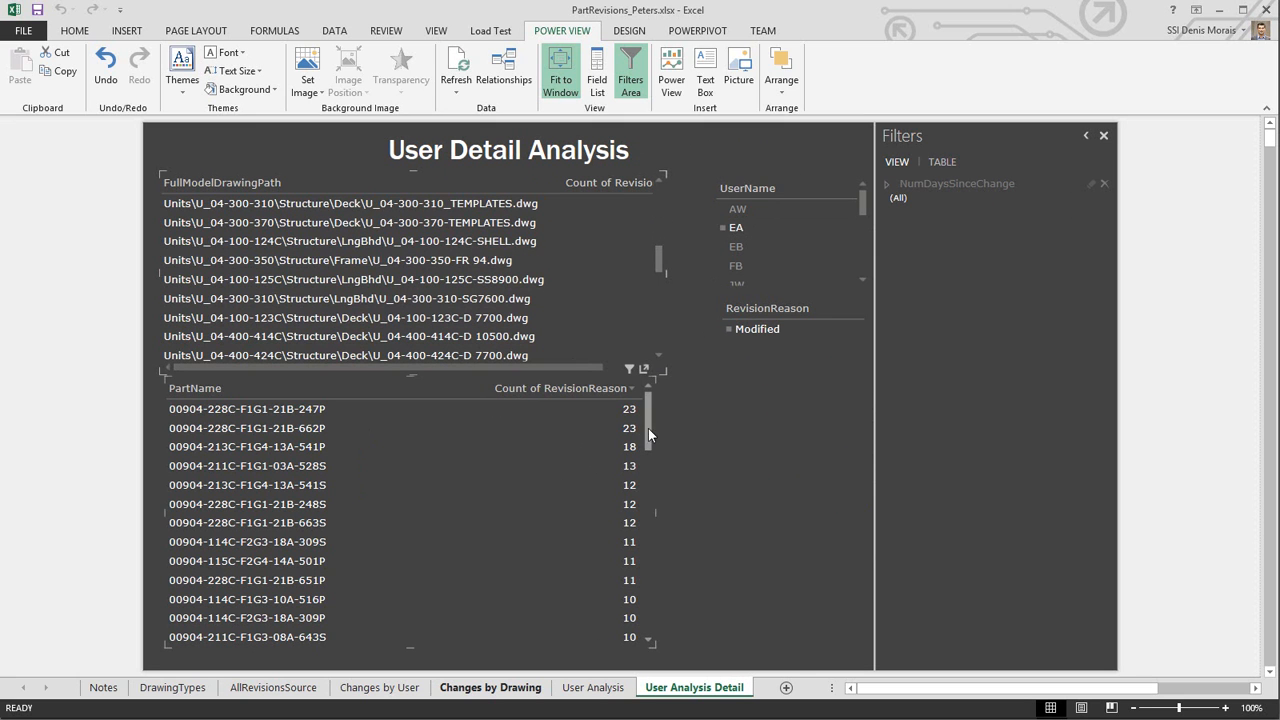
{"action": "left_click", "coordinate": [470, 410]}
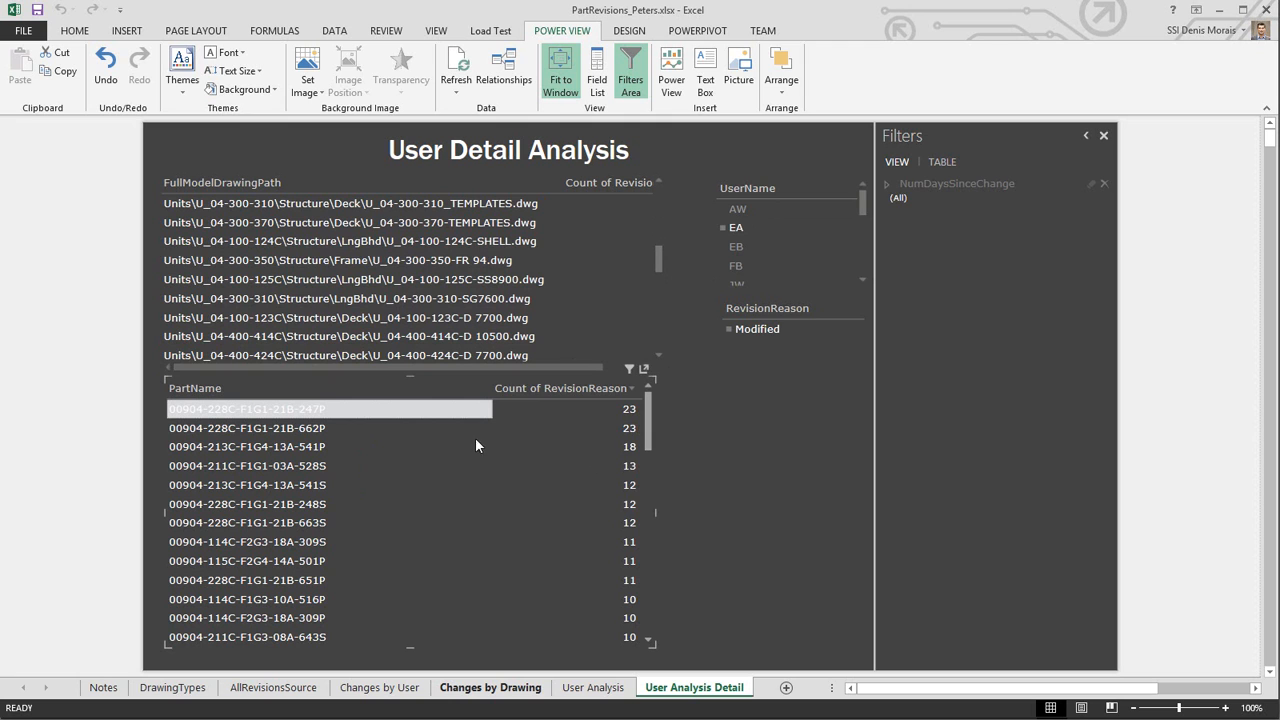
Step: Set NumDaysSinceChange to 210–316 and filter the tables to the last listed user
{"action": "left_click", "coordinate": [890, 196]}
{"action": "left_click_drag", "start_coordinate": [887, 218], "coordinate": [972, 219]}
{"action": "left_click_drag", "start_coordinate": [1108, 219], "coordinate": [1022, 219]}
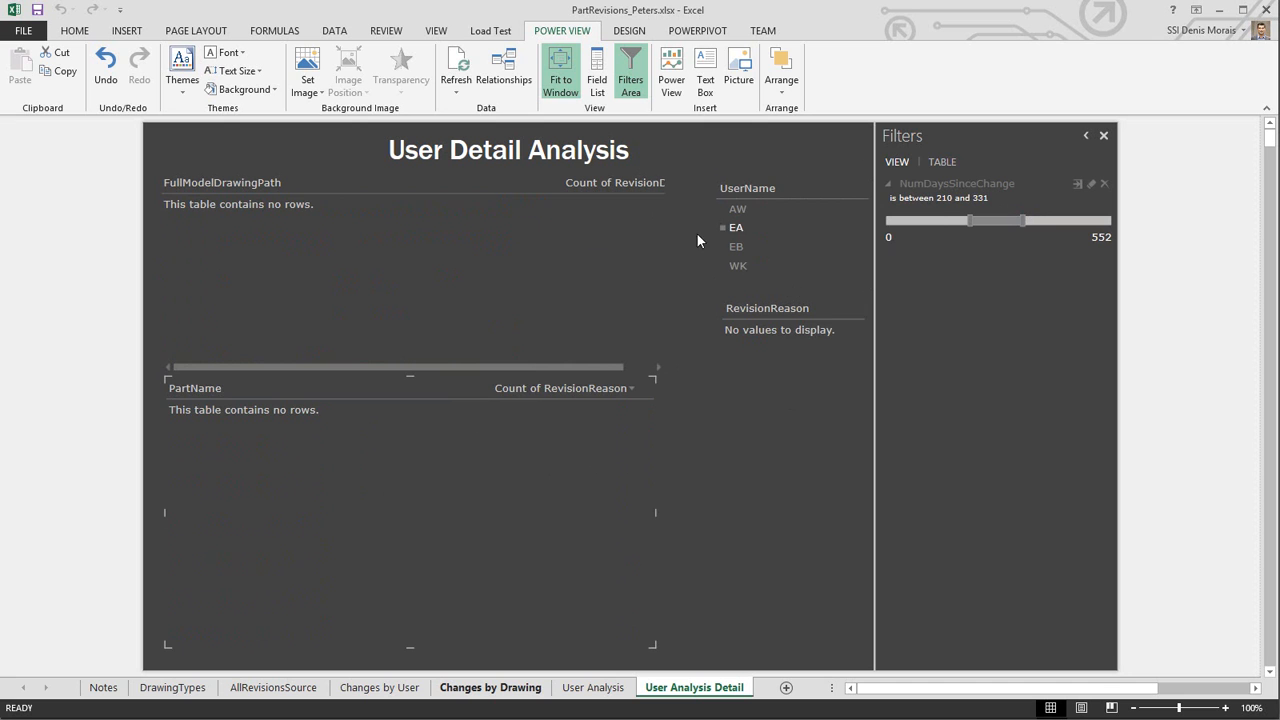
{"action": "left_click", "coordinate": [737, 209]}
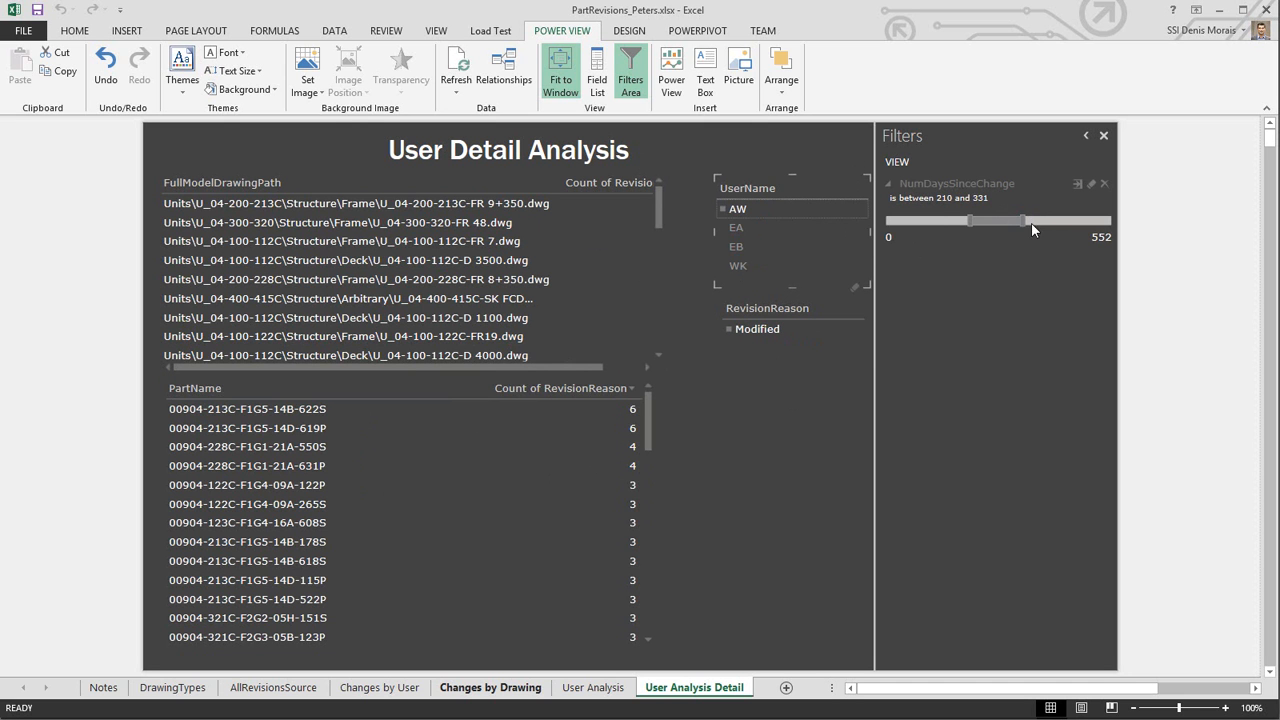
{"action": "mouse_move", "coordinate": [1022, 220]}
{"action": "left_mouse_down"}
{"action": "mouse_move", "coordinate": [992, 220]}
{"action": "mouse_move", "coordinate": [1017, 220]}
{"action": "left_mouse_up"}
{"action": "left_click", "coordinate": [736, 228]}
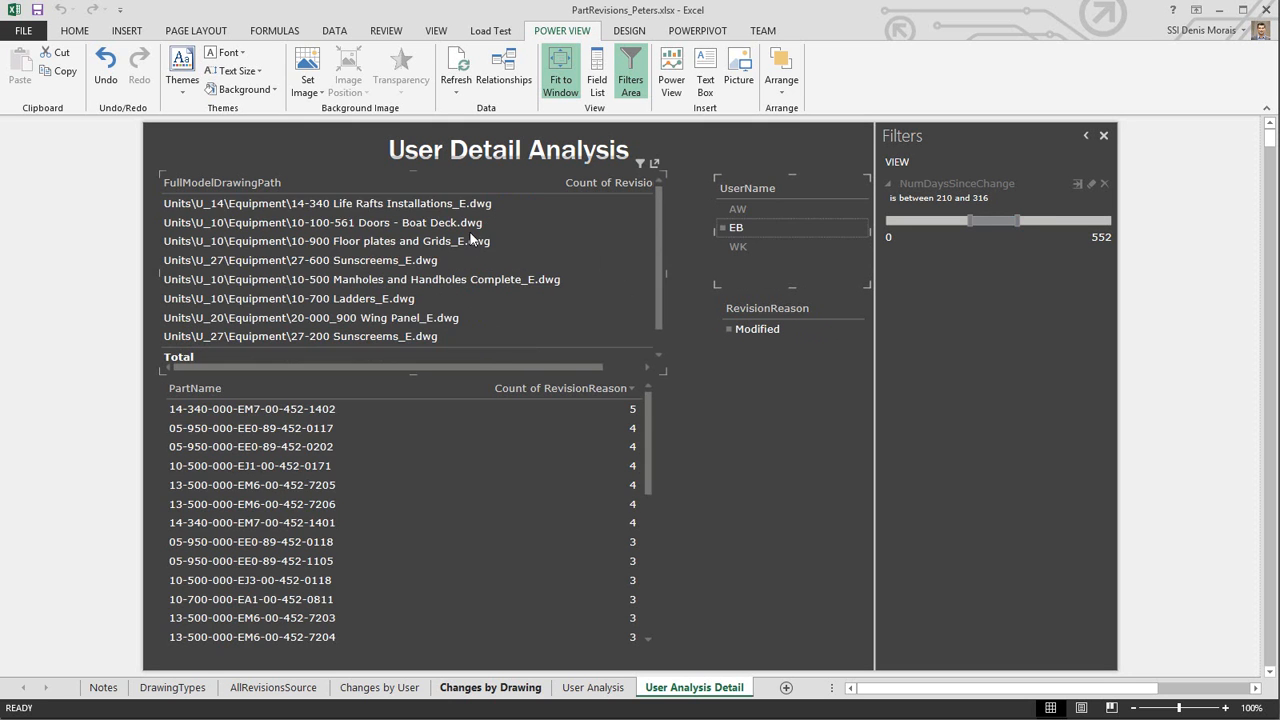
{"action": "left_click", "coordinate": [740, 247]}
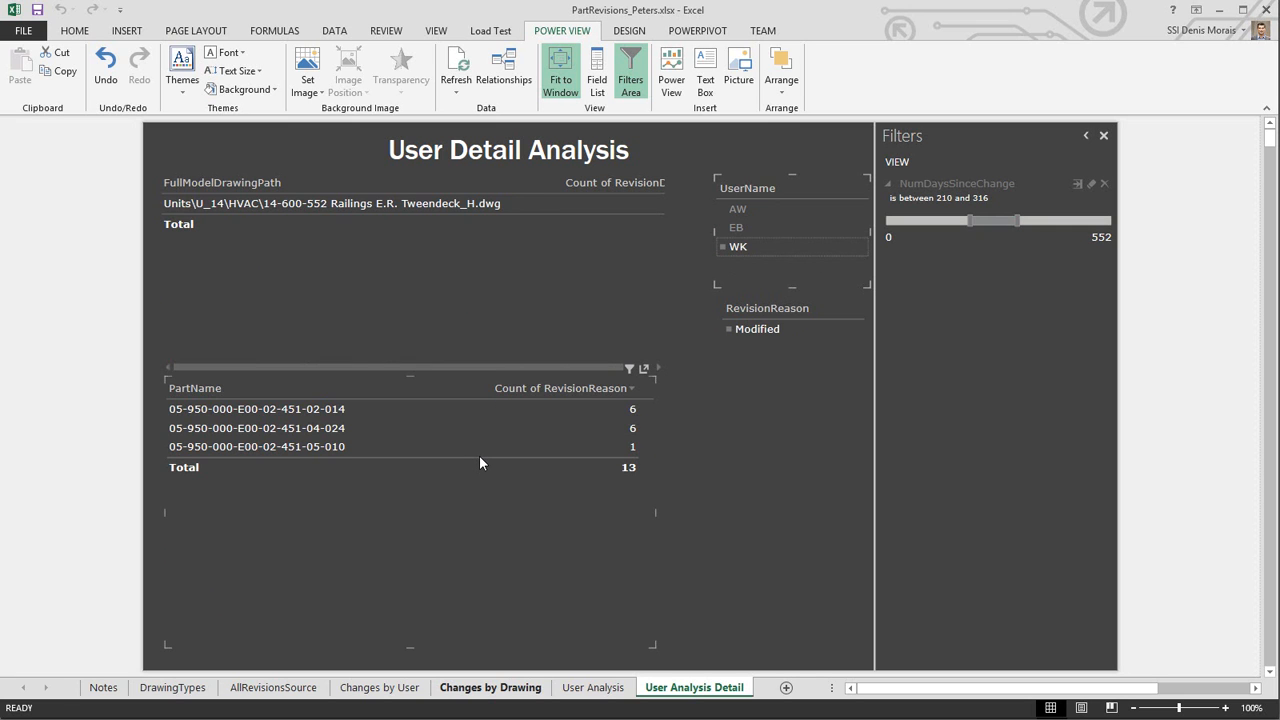
Step: Visit AllRevisionsSource, check the Refresh All options without refreshing, and return to Changes by Drawing
{"action": "left_click", "coordinate": [336, 34]}
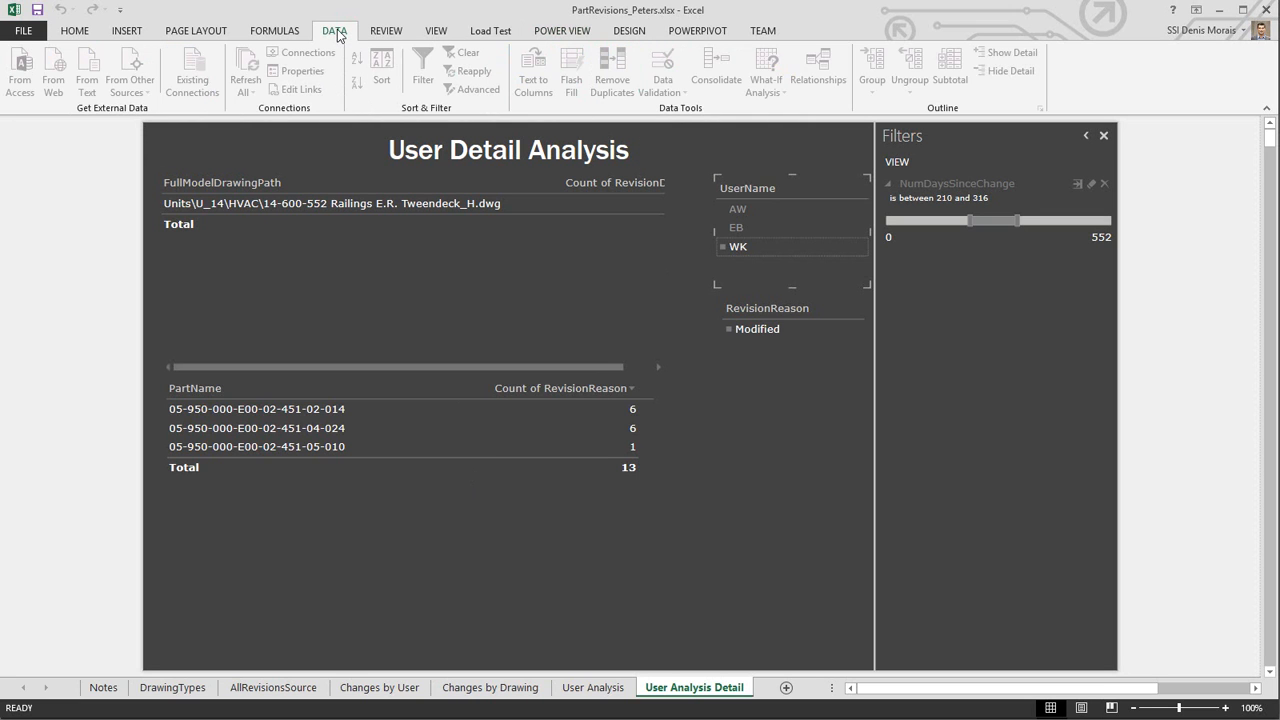
{"action": "left_click", "coordinate": [252, 688]}
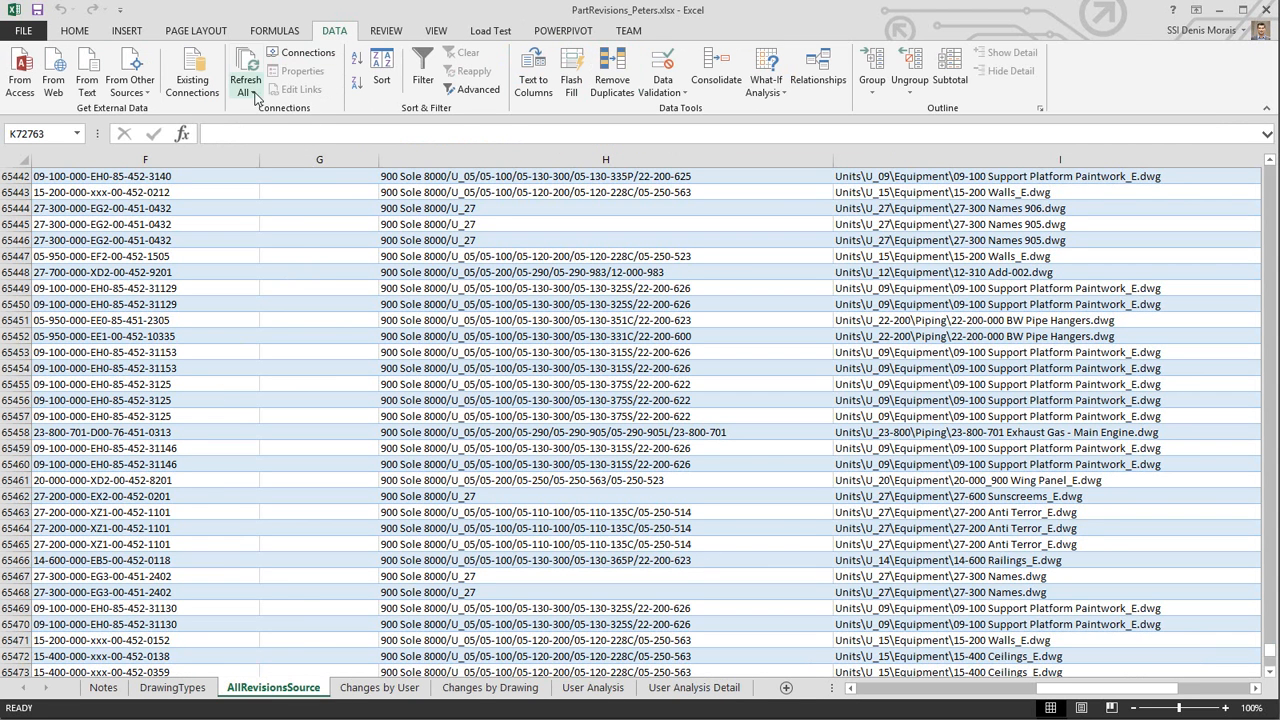
{"action": "left_click", "coordinate": [252, 96]}
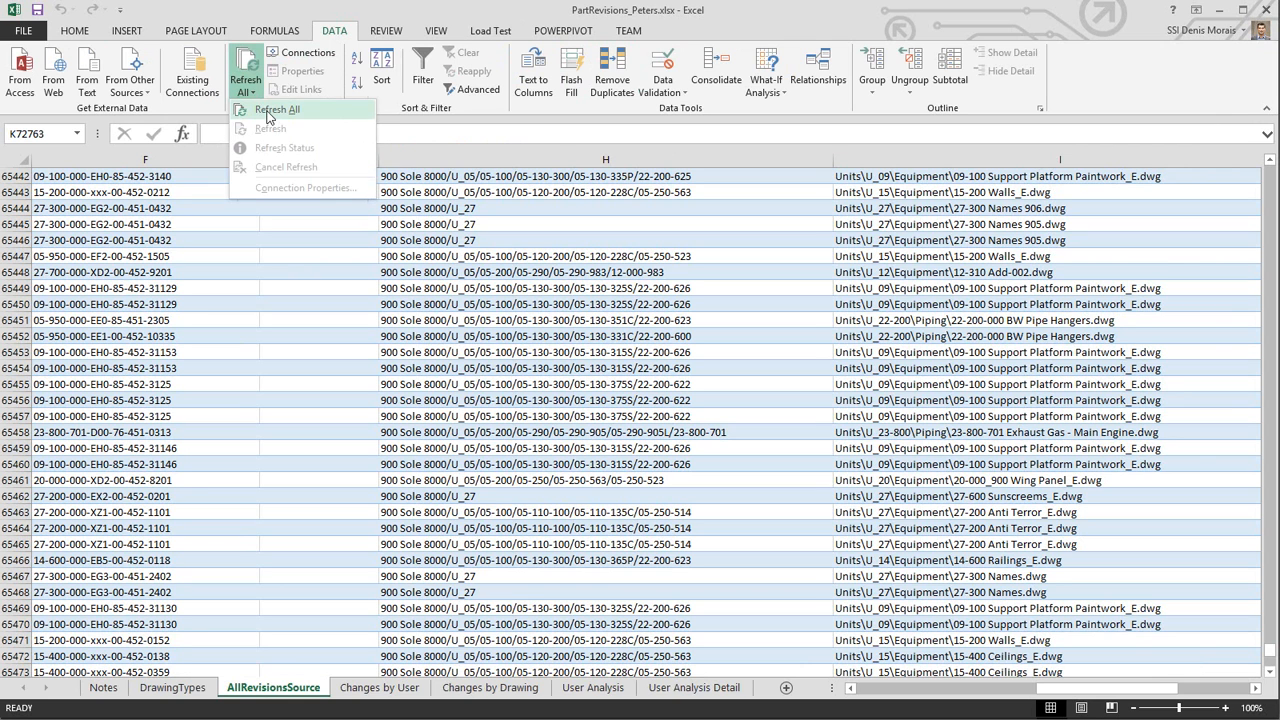
{"action": "left_click", "coordinate": [385, 14]}
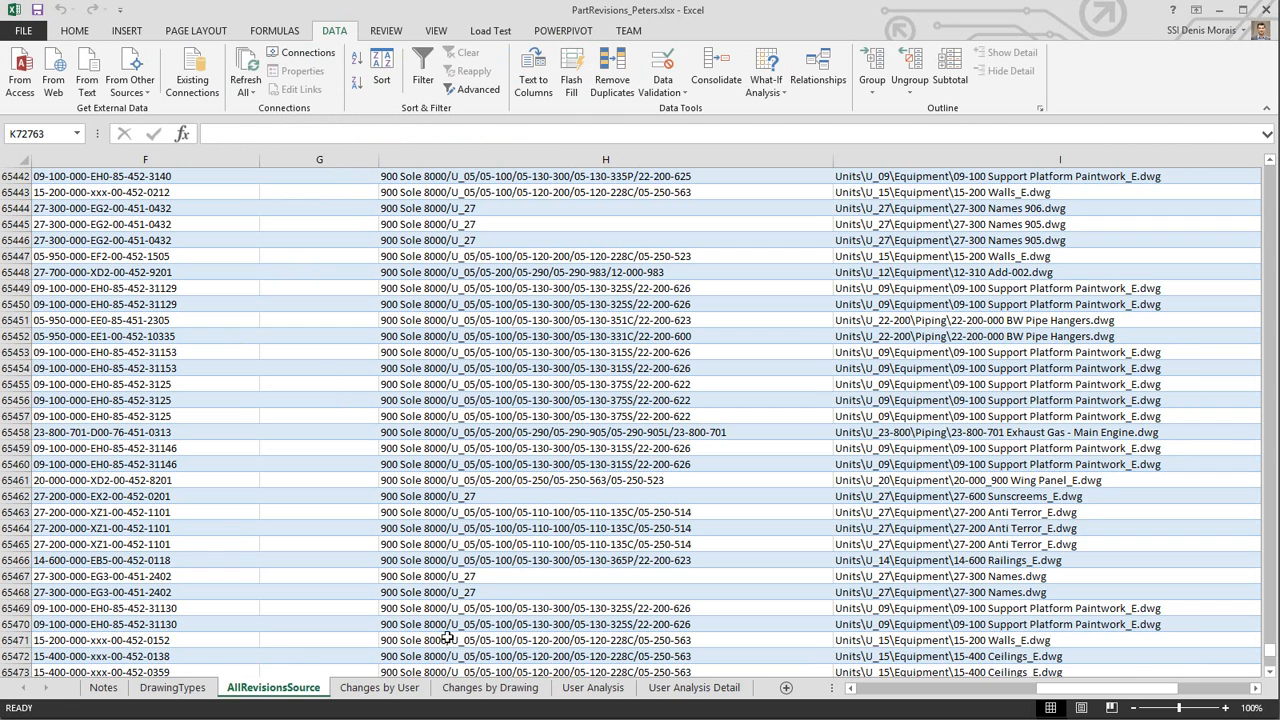
{"action": "left_click", "coordinate": [457, 687]}
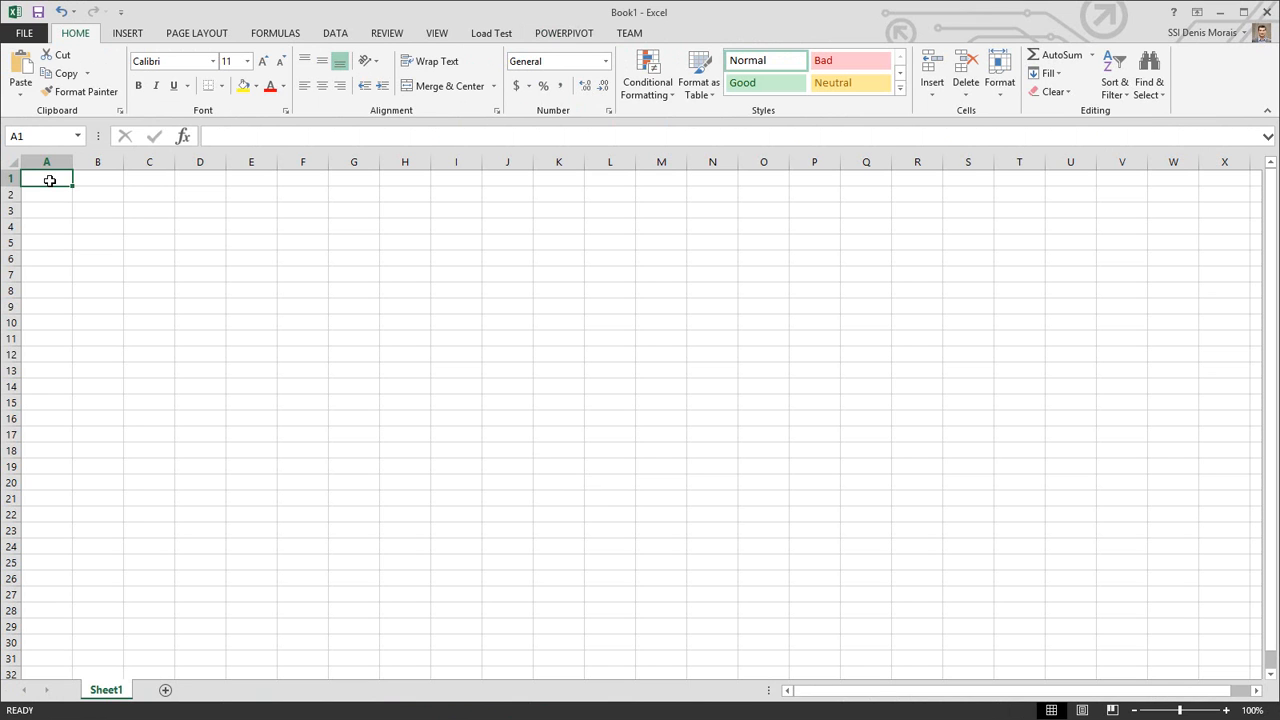
Step: Start a From SQL Server connection and connect to the shipcon server instance
{"action": "left_click", "coordinate": [336, 34]}
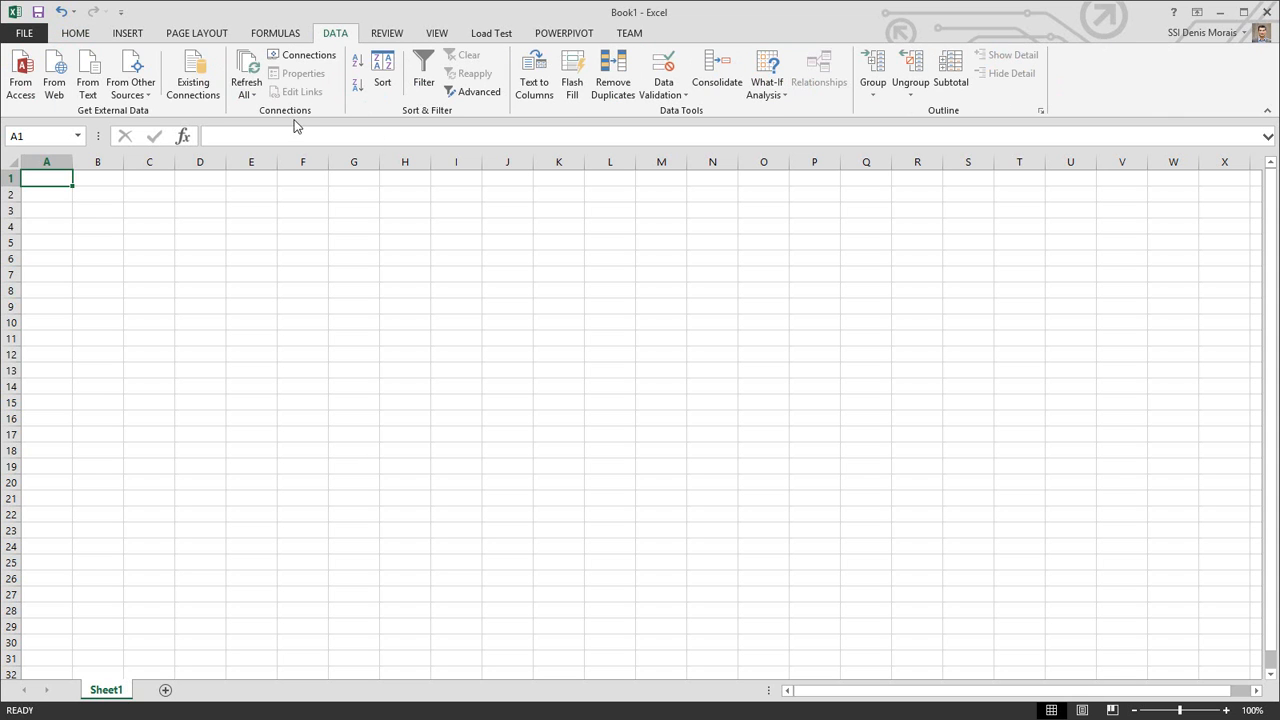
{"action": "left_click", "coordinate": [140, 96]}
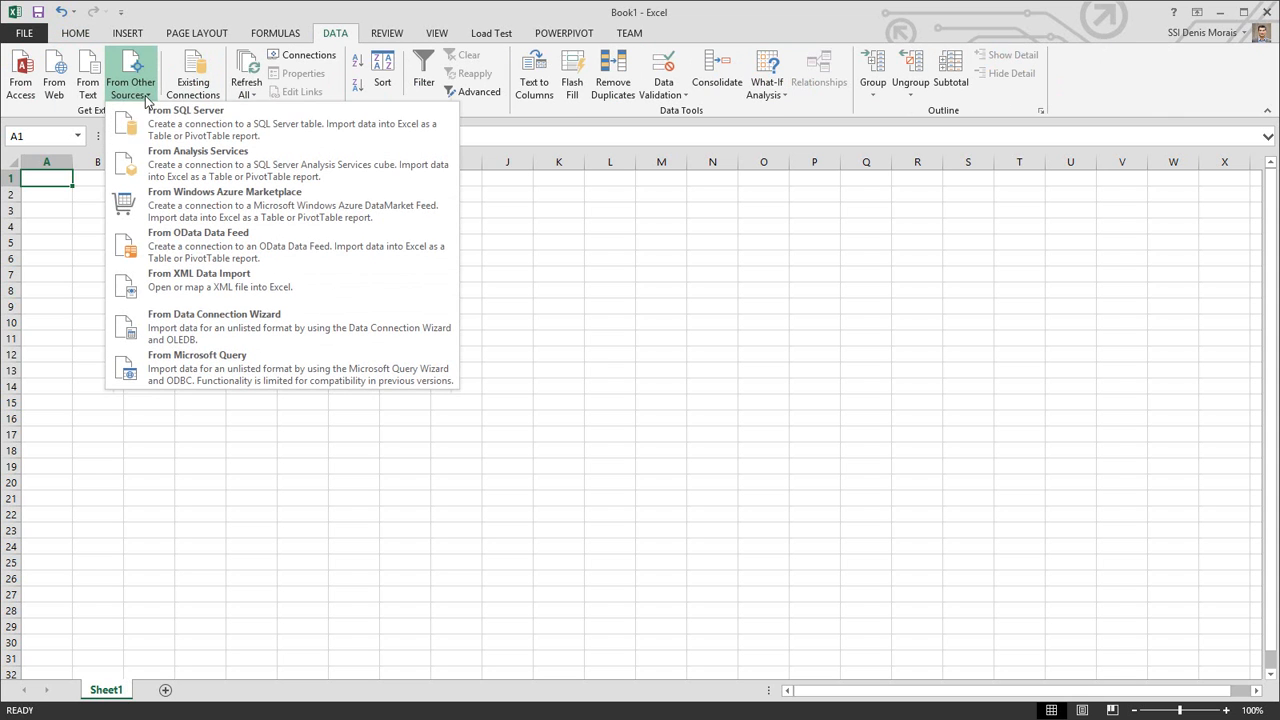
{"action": "left_click", "coordinate": [258, 127]}
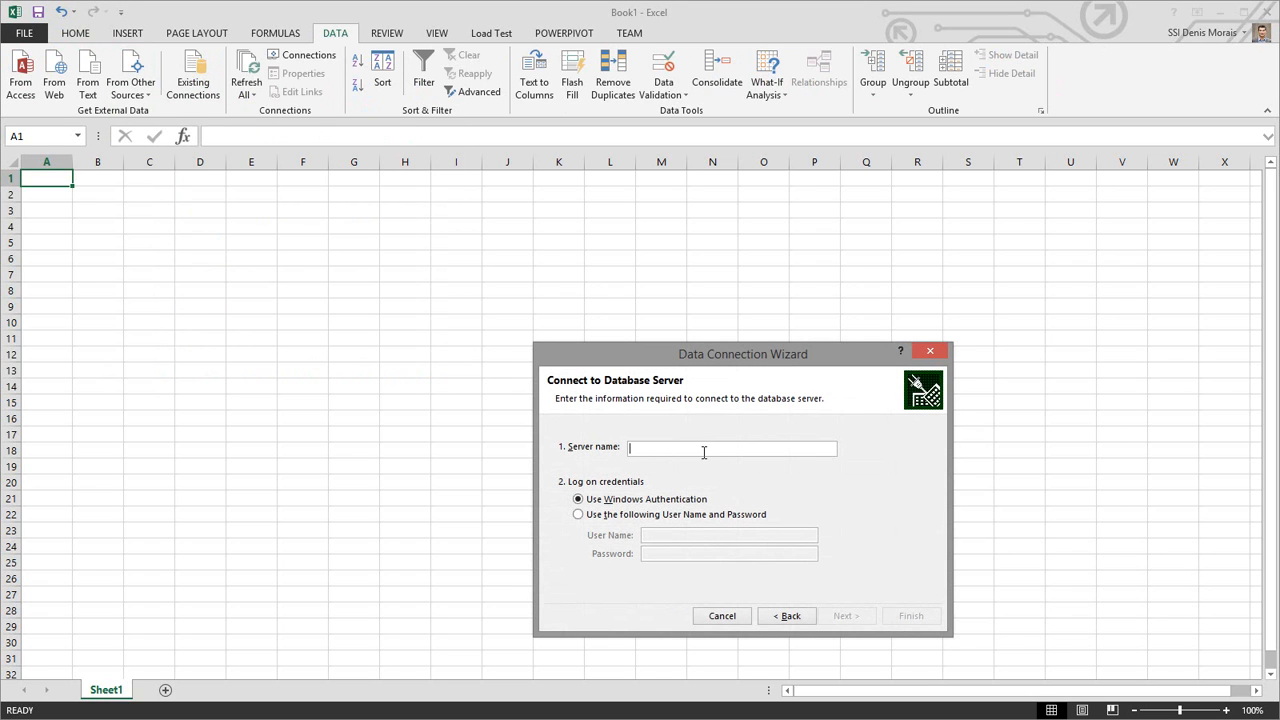
{"action": "type", "text": "ssi-denism"}
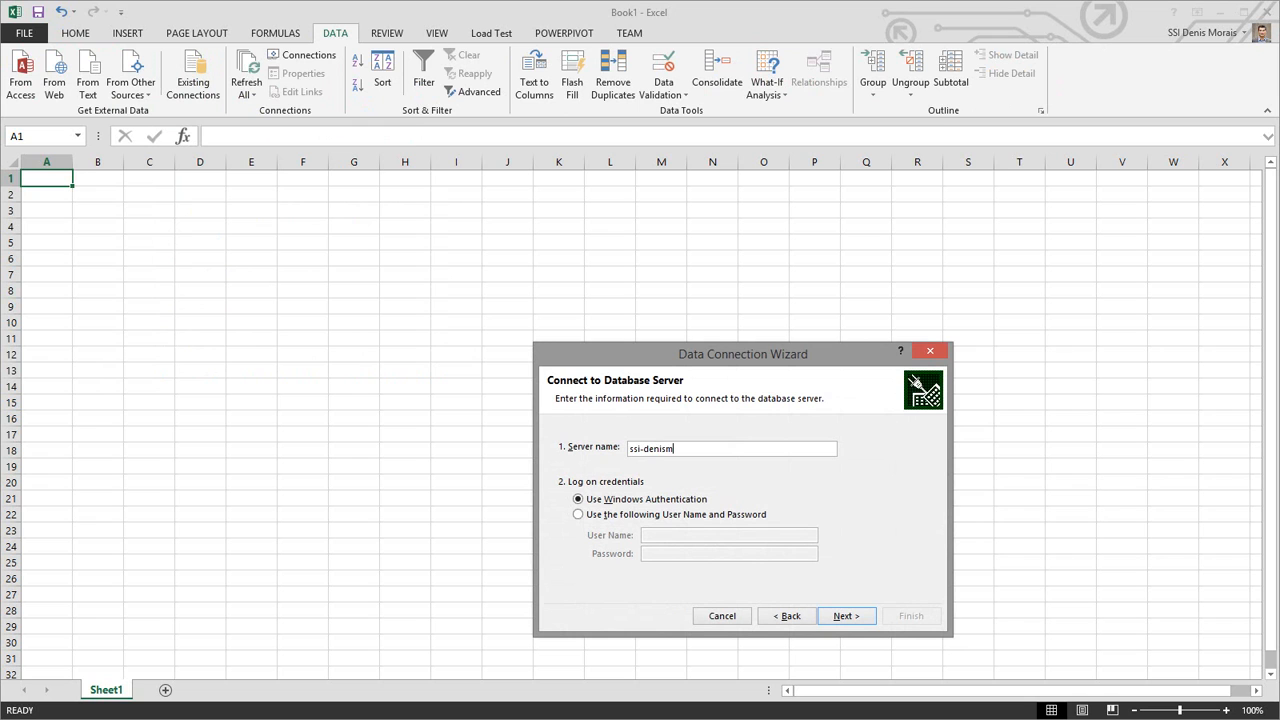
{"action": "type", "text": "-asus\\shipcon"}
{"action": "left_click_drag", "start_coordinate": [734, 450], "coordinate": [702, 455]}
{"action": "left_click", "coordinate": [744, 450]}
{"action": "left_click", "coordinate": [848, 617]}
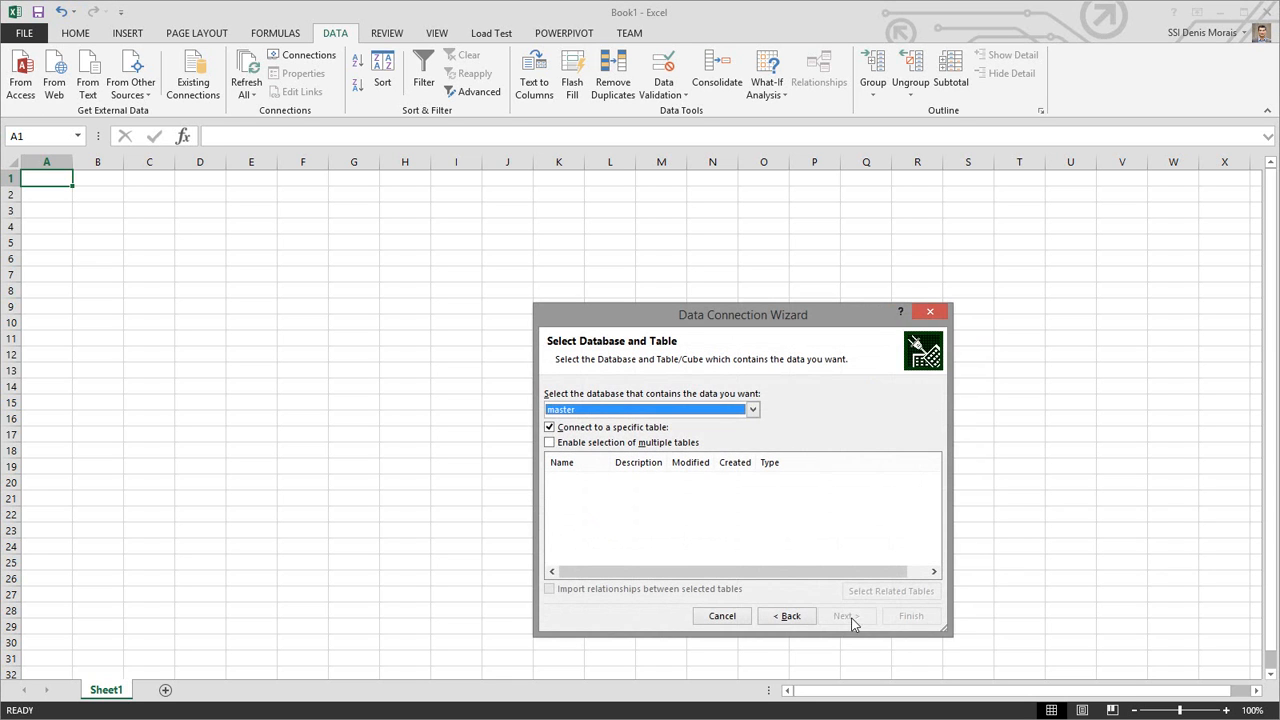
Step: Choose the project database and its CON_vConnectionUnion table
{"action": "left_click", "coordinate": [752, 410]}
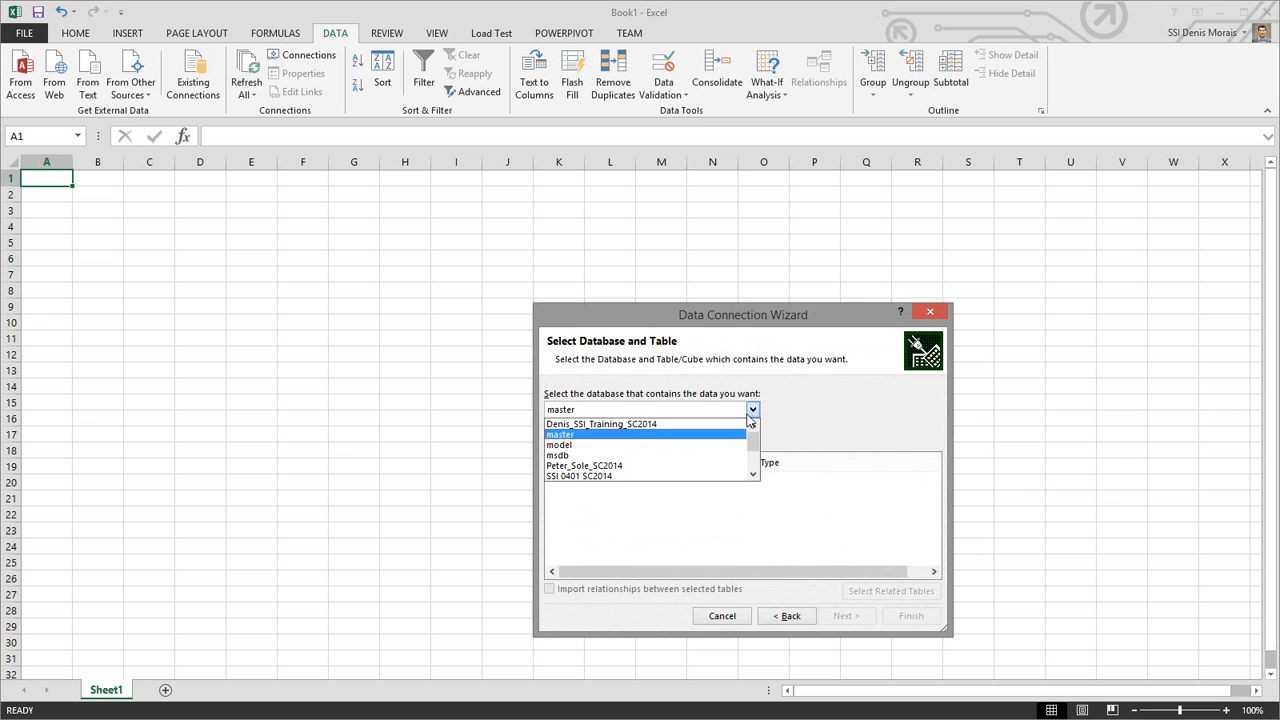
{"action": "left_click_drag", "start_coordinate": [752, 442], "coordinate": [753, 448]}
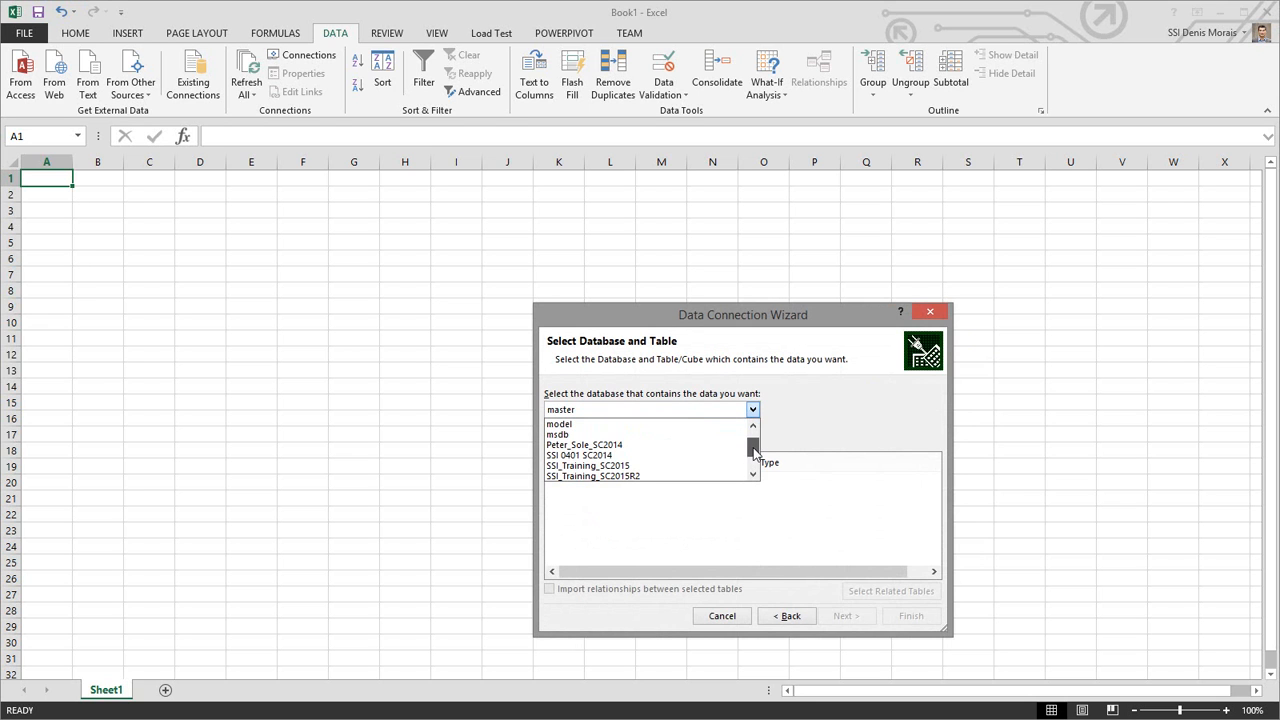
{"action": "left_click", "coordinate": [726, 446]}
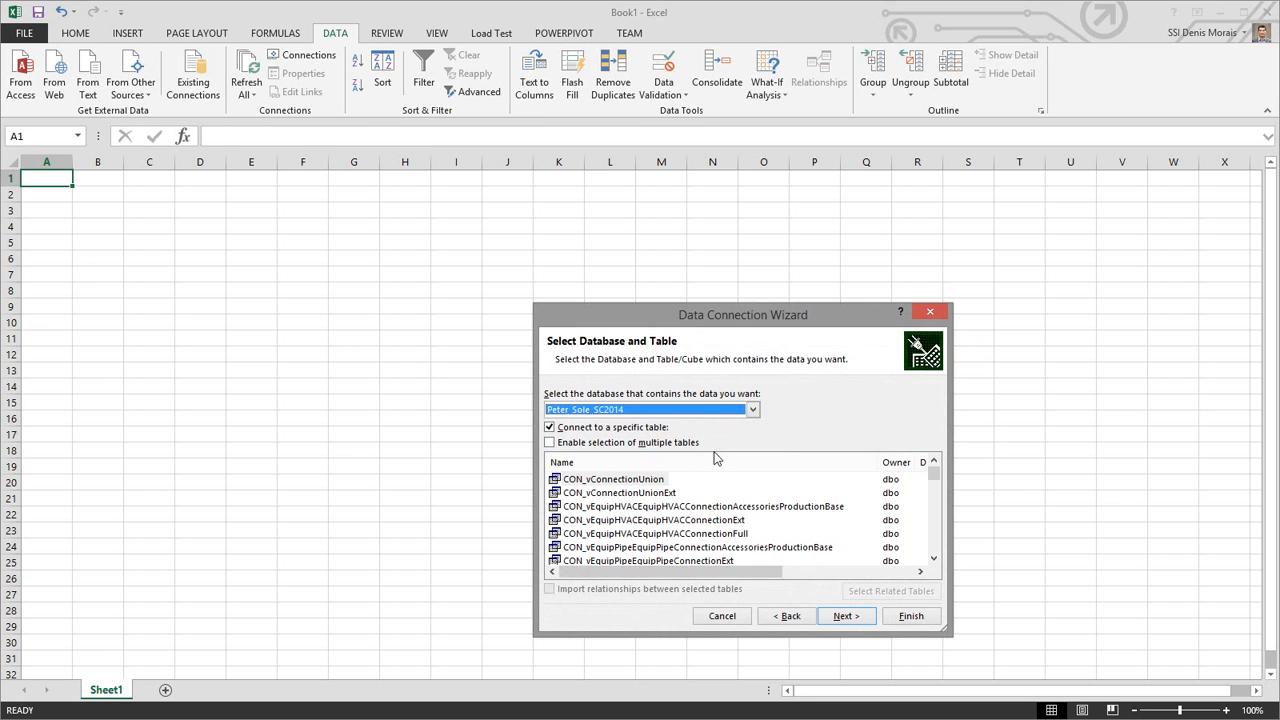
{"action": "left_click", "coordinate": [630, 481]}
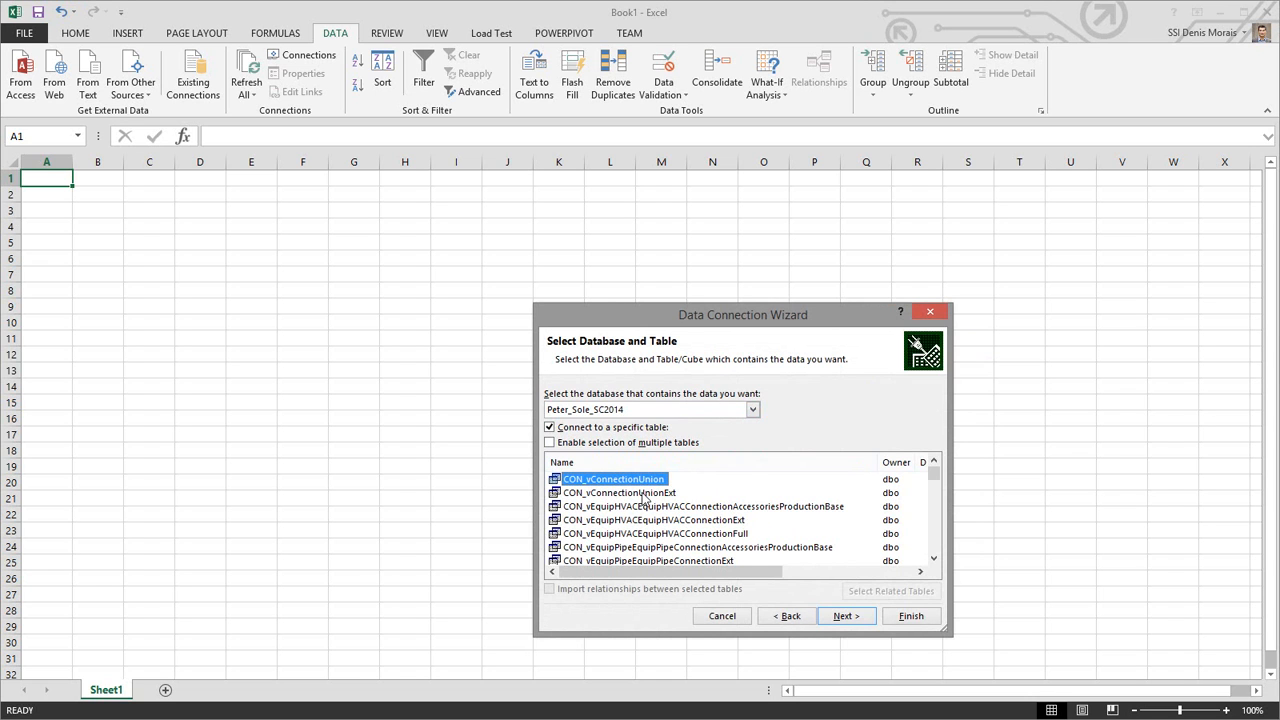
{"action": "left_click", "coordinate": [845, 616]}
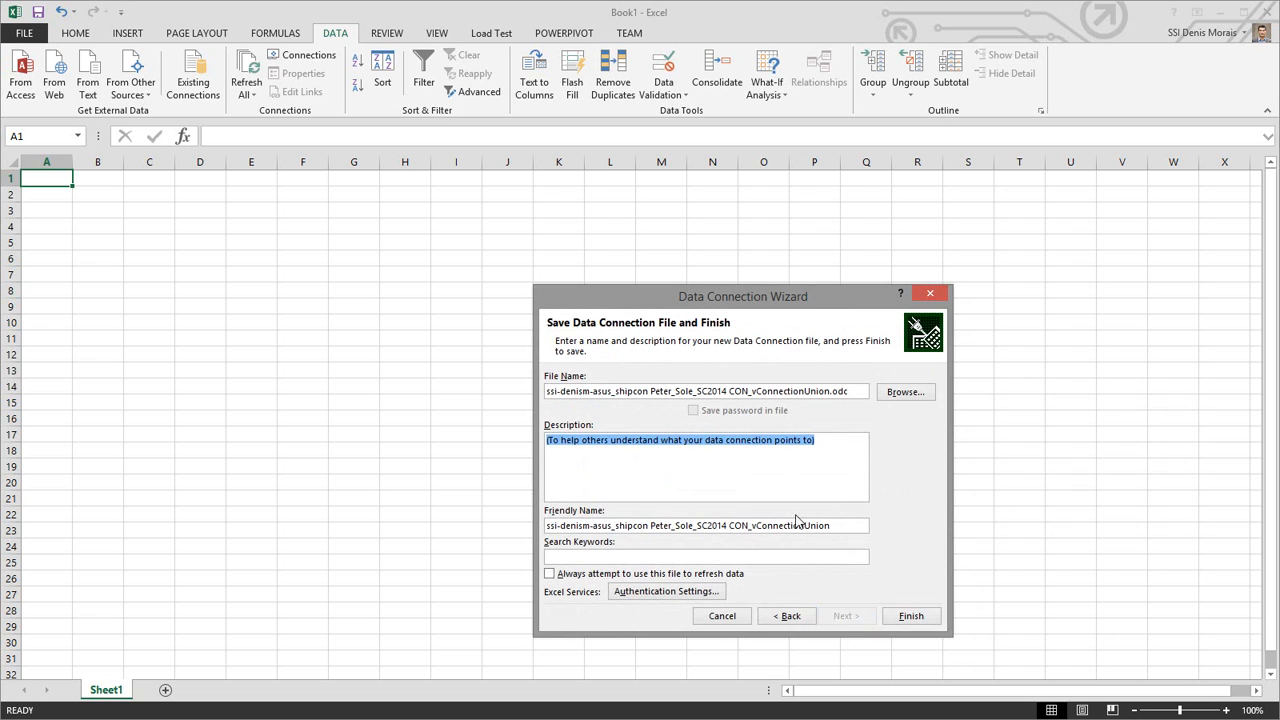
Step: Replace the table name in the connection file and friendly names with Revision
{"action": "left_click_drag", "start_coordinate": [729, 391], "coordinate": [830, 391]}
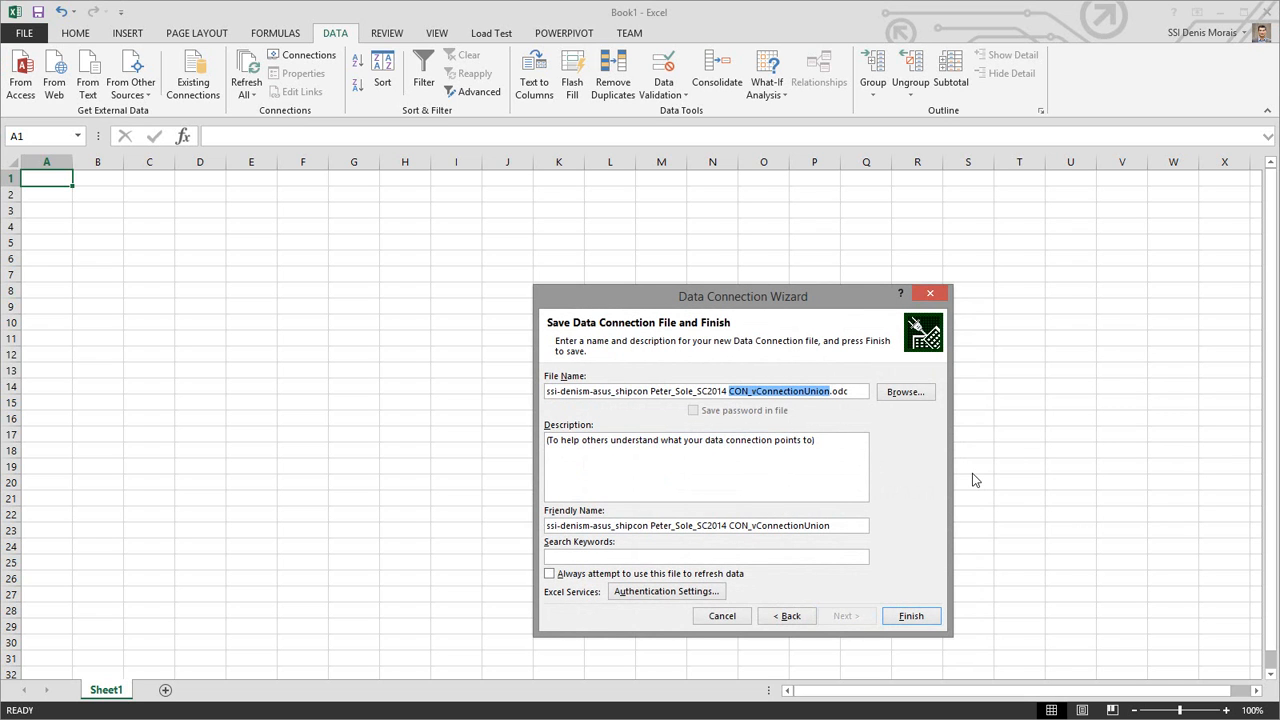
{"action": "type", "text": "Revision"}
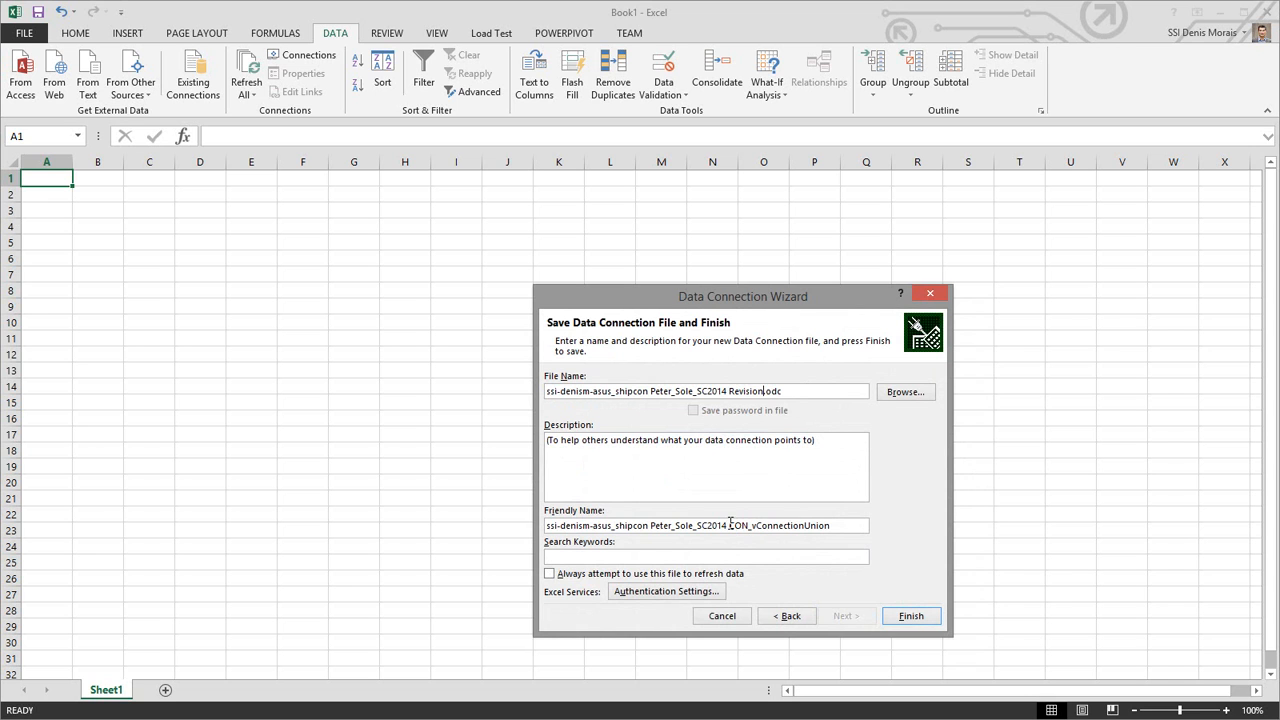
{"action": "left_click_drag", "start_coordinate": [730, 525], "coordinate": [830, 525]}
{"action": "type", "text": "Revision"}
Step: Change the connection's command type to SQL and paste the revision query as command text
{"action": "left_click", "coordinate": [906, 614]}
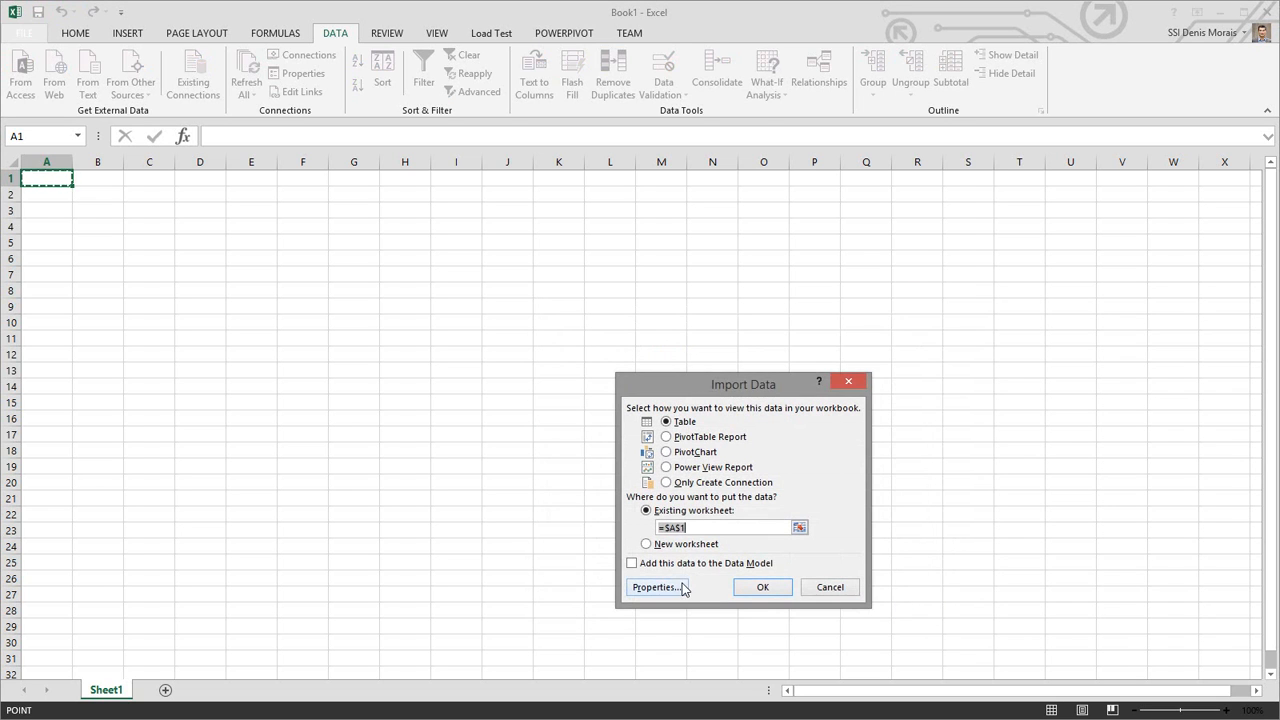
{"action": "left_click", "coordinate": [668, 589]}
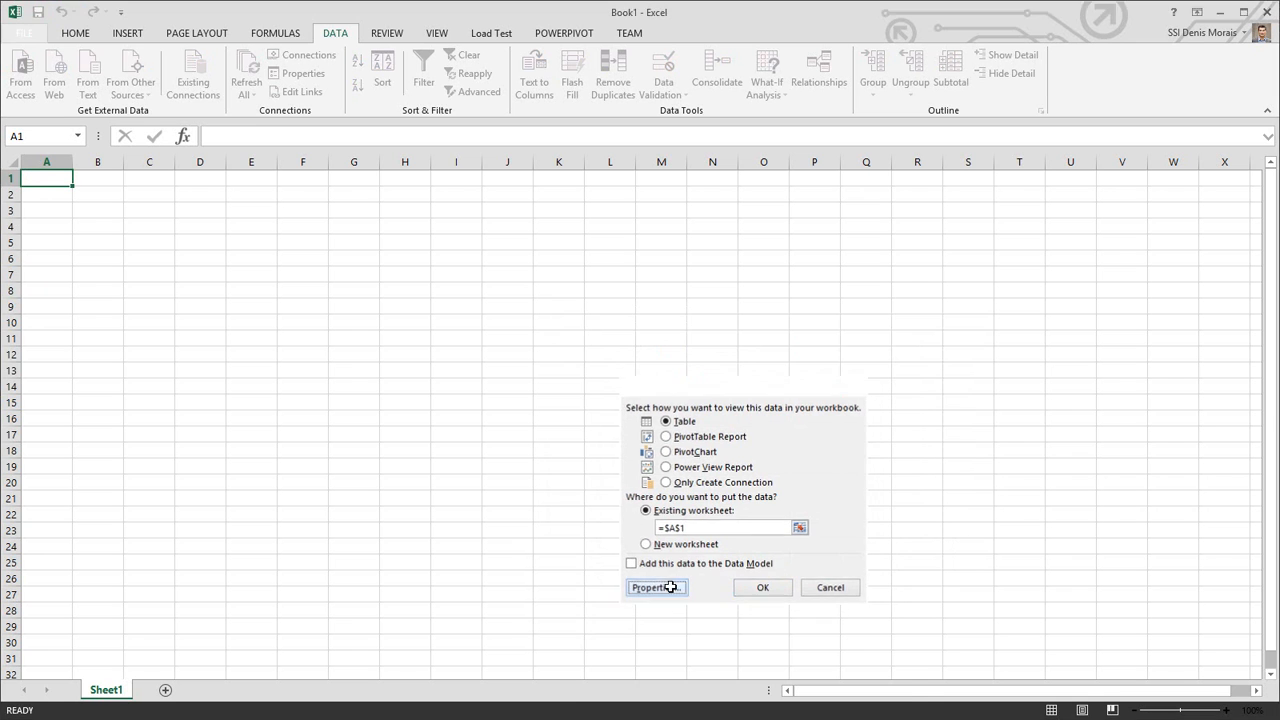
{"action": "left_click_drag", "start_coordinate": [721, 285], "coordinate": [706, 232]}
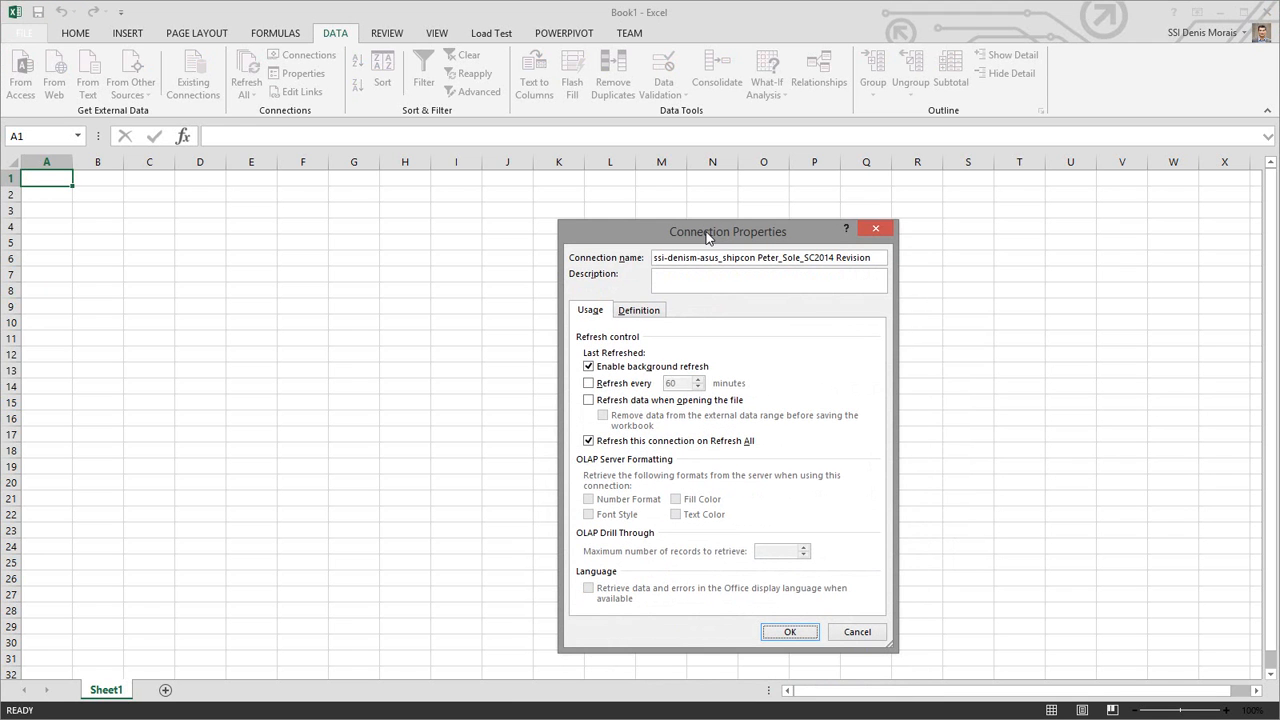
{"action": "left_click", "coordinate": [646, 313]}
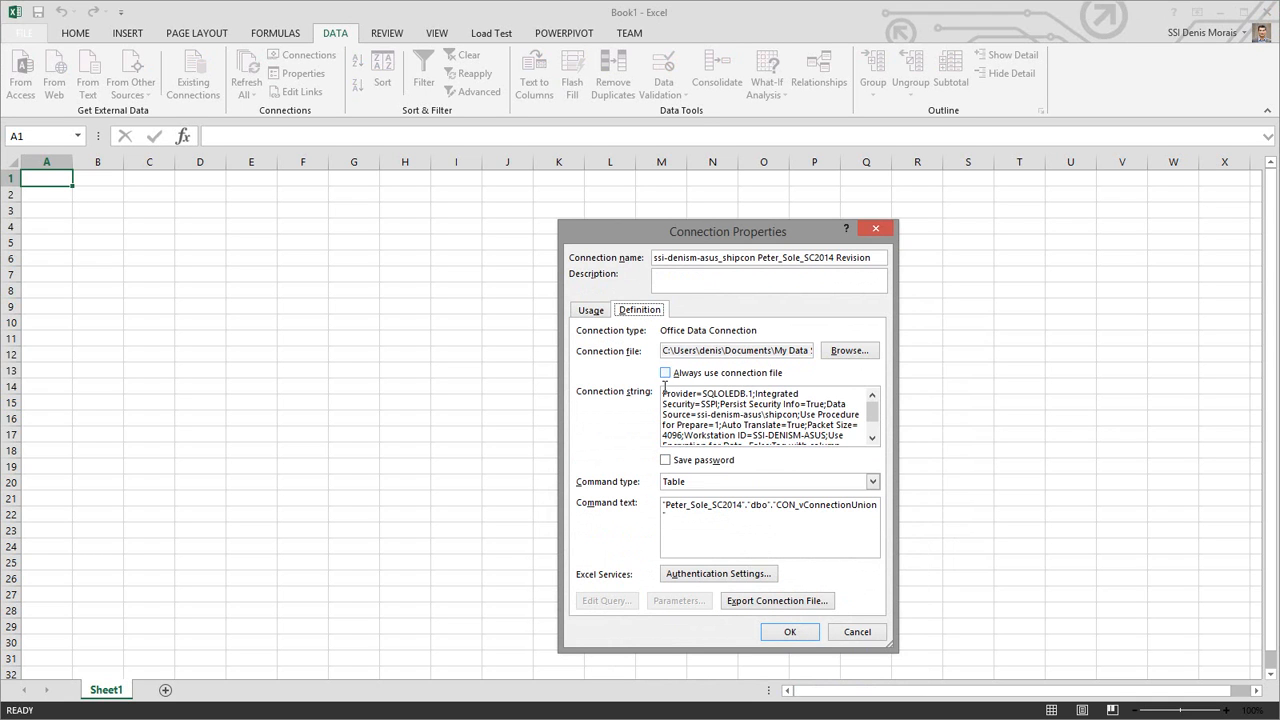
{"action": "left_click", "coordinate": [707, 484]}
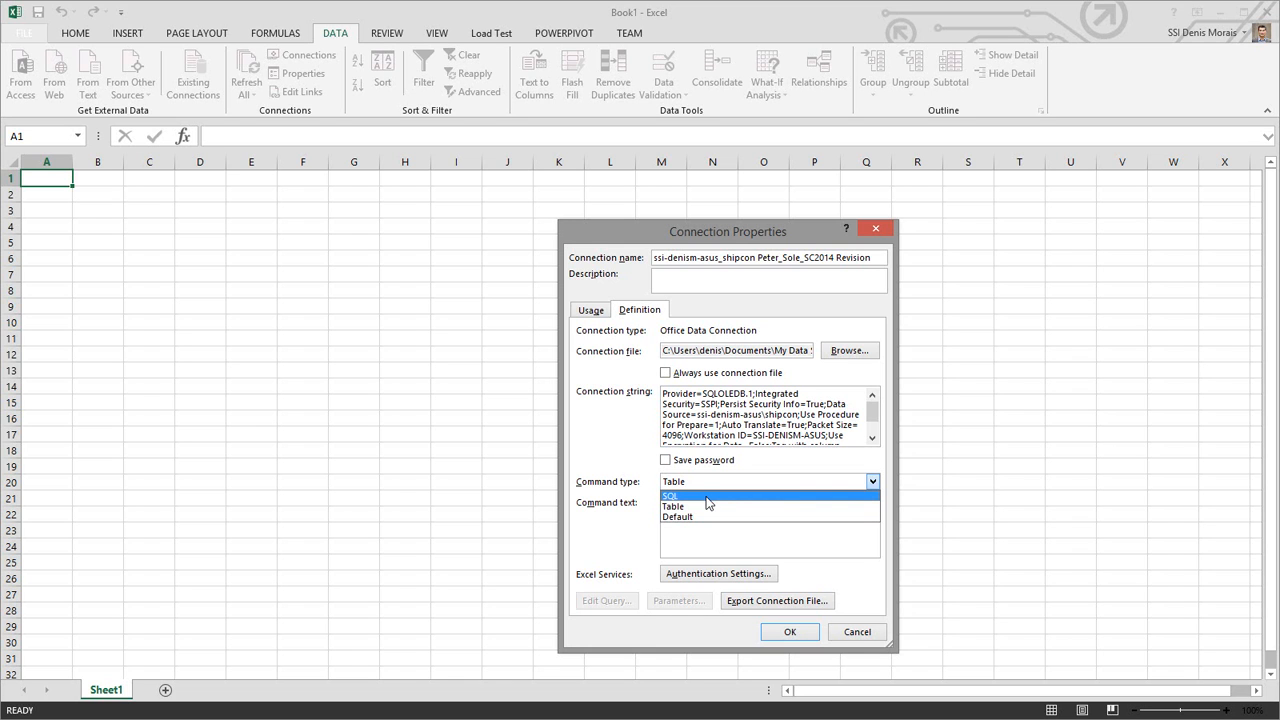
{"action": "left_click", "coordinate": [707, 497]}
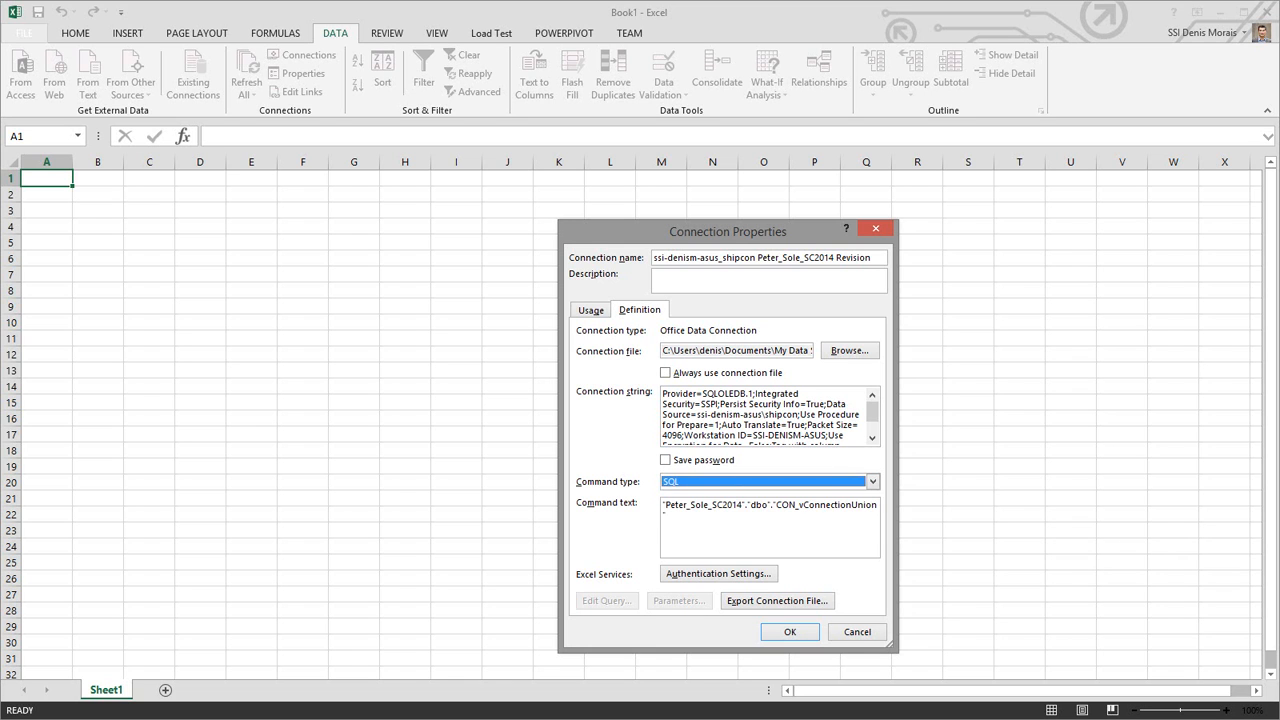
{"action": "key", "text": "alt+Tab"}
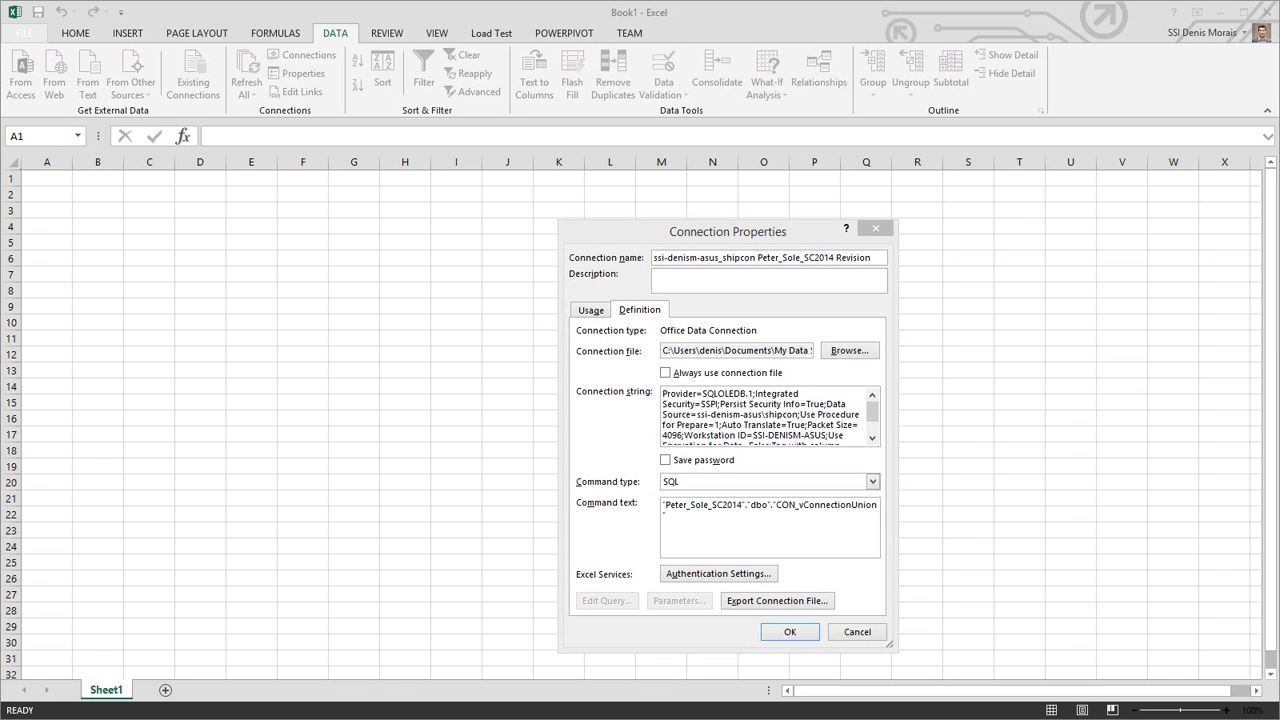
{"action": "left_click", "coordinate": [678, 516]}
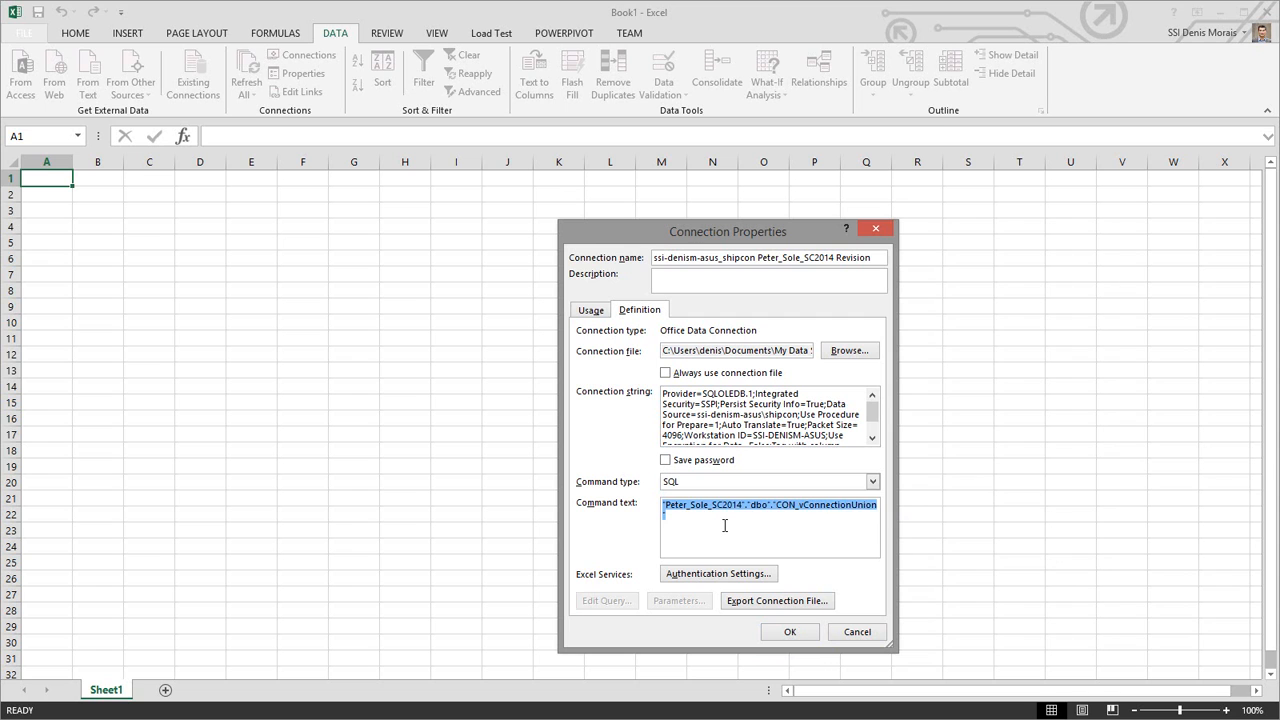
{"action": "key", "text": "ctrl+v"}
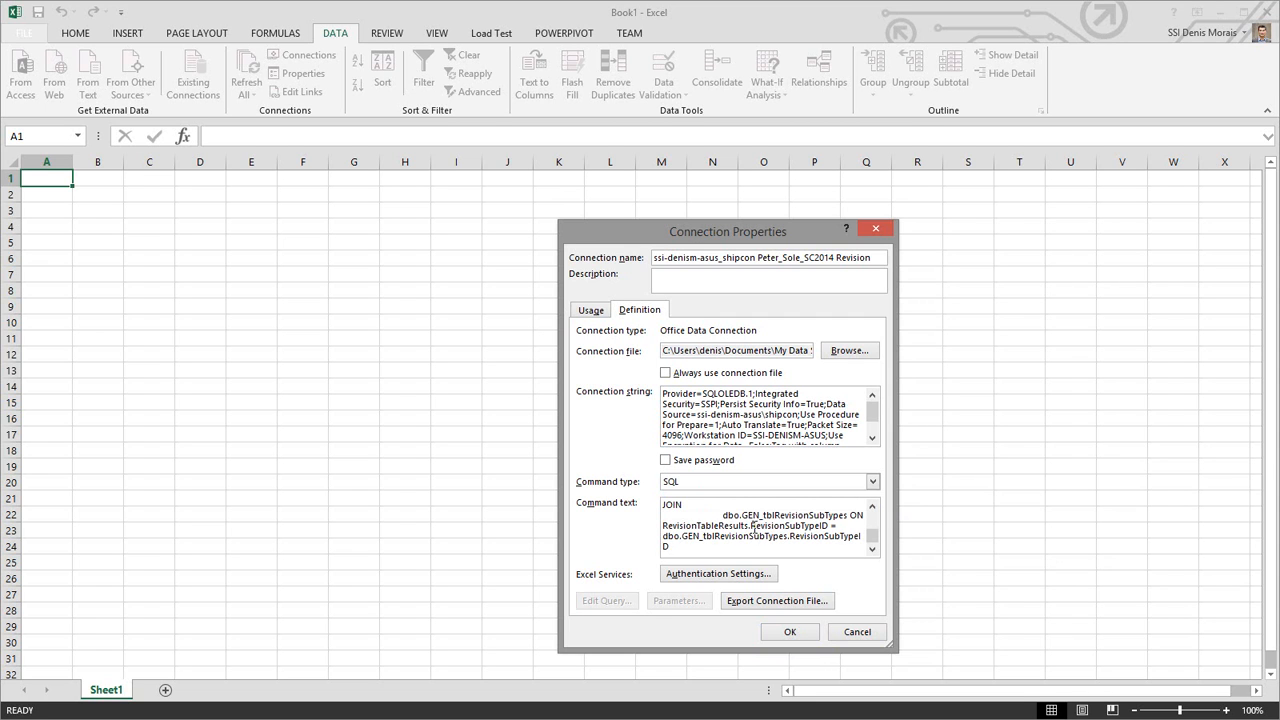
Step: Confirm the edited properties, accept the warning, and import the data as a table at $A$1
{"action": "left_click", "coordinate": [797, 634]}
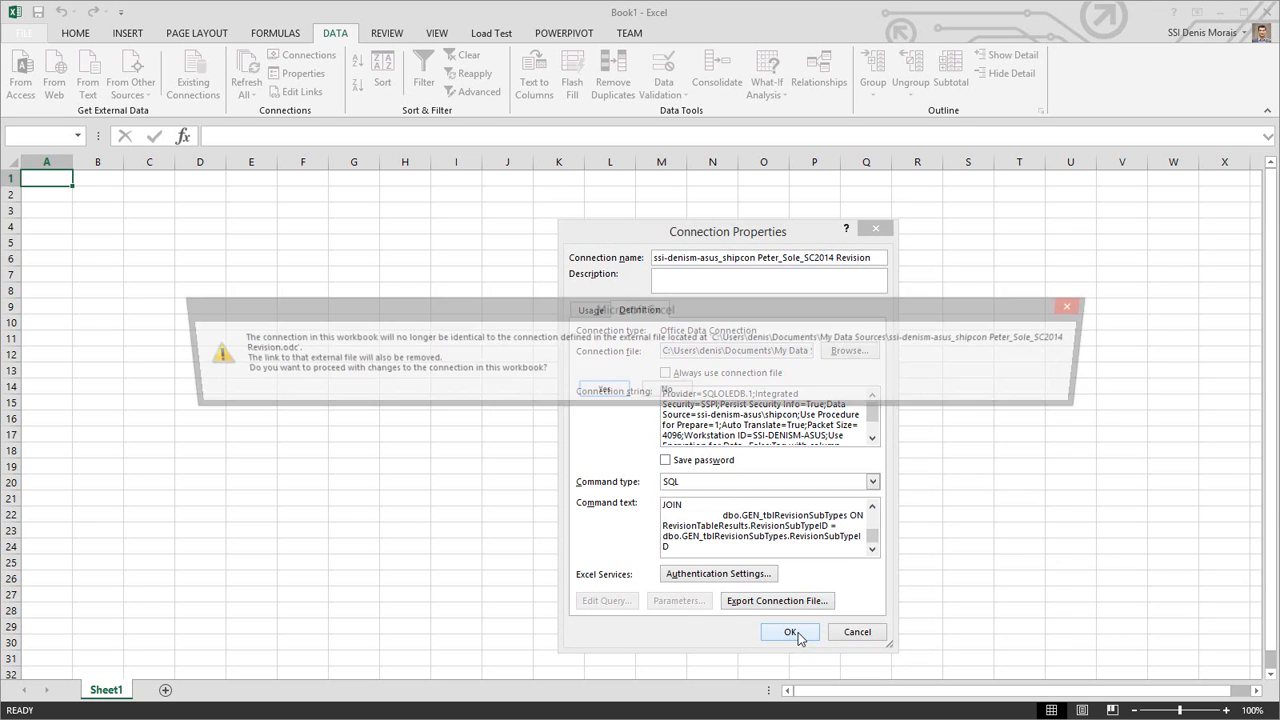
{"action": "left_click", "coordinate": [606, 391]}
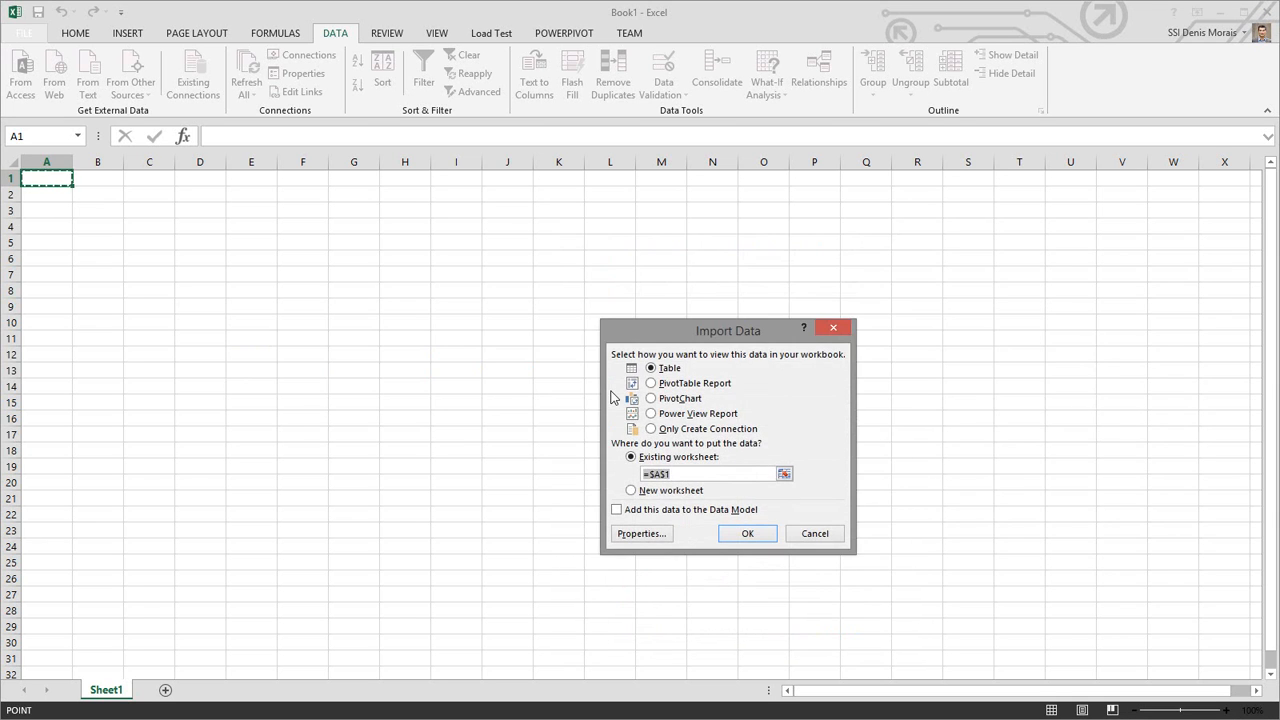
{"action": "left_click", "coordinate": [745, 534]}
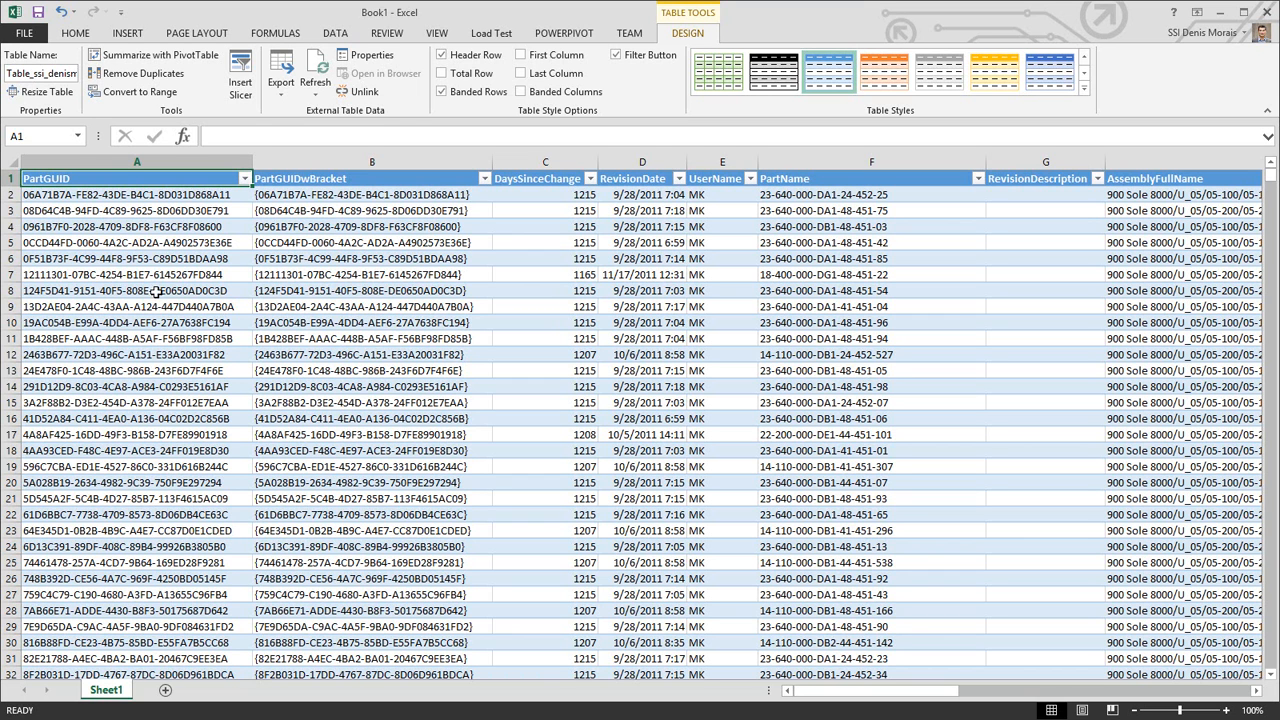
Step: Name the imported table Revisions
{"action": "left_click", "coordinate": [105, 180]}
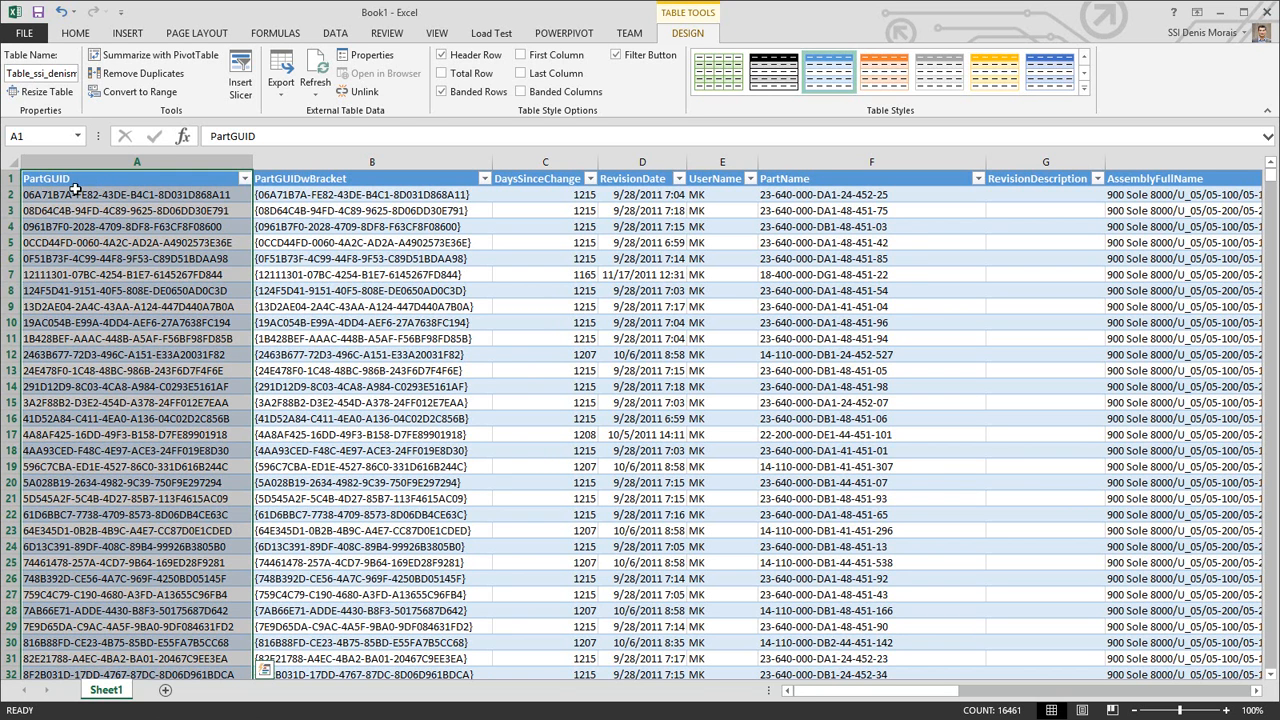
{"action": "left_click", "coordinate": [66, 74]}
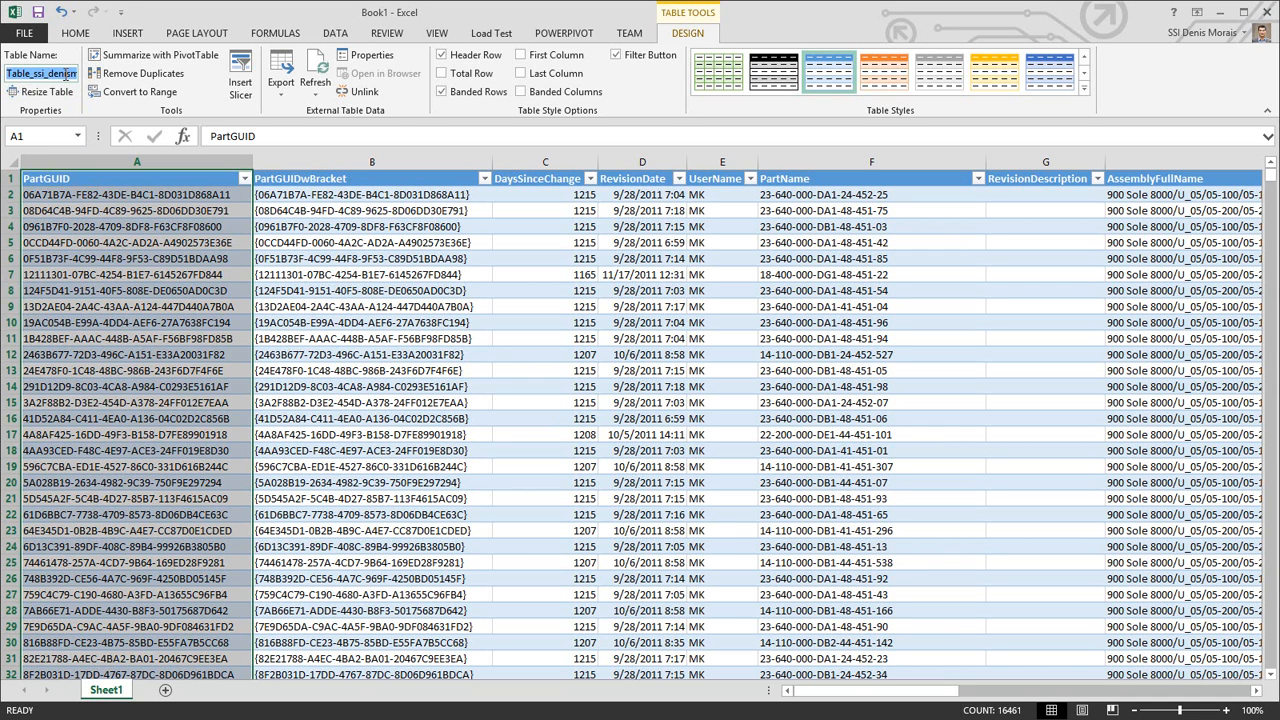
{"action": "type", "text": "Revisions"}
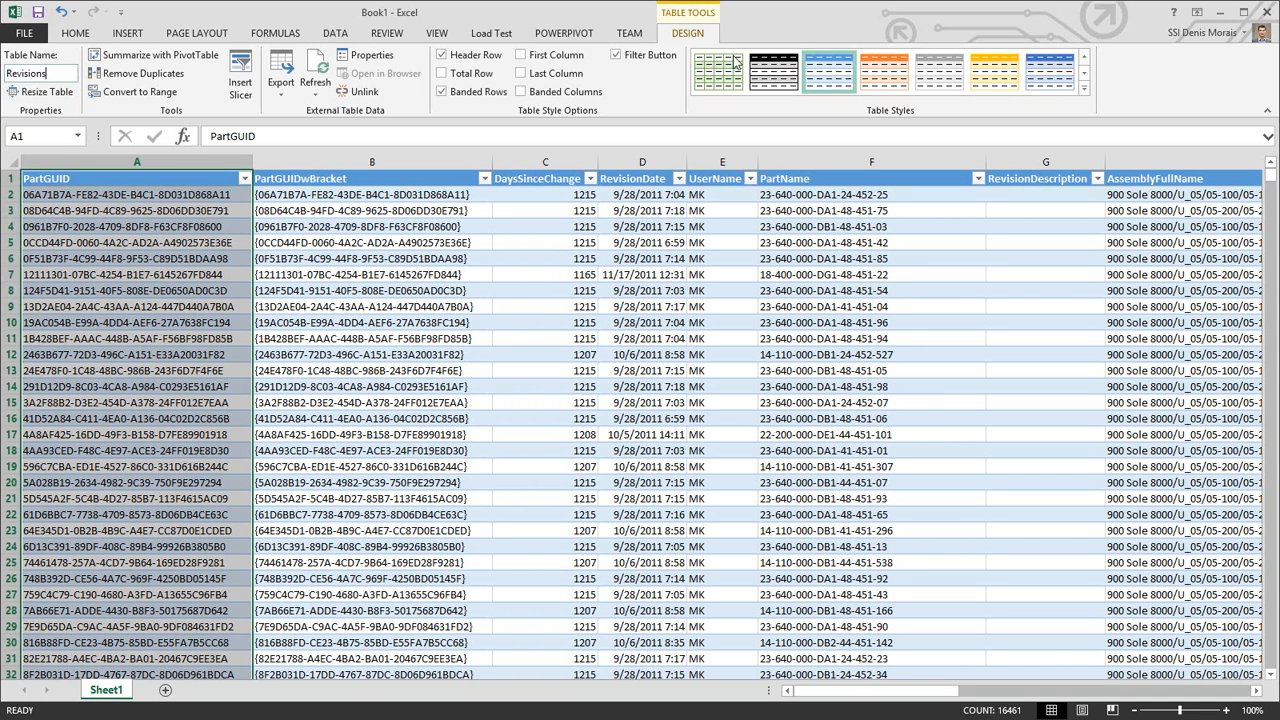
{"action": "left_click", "coordinate": [192, 195]}
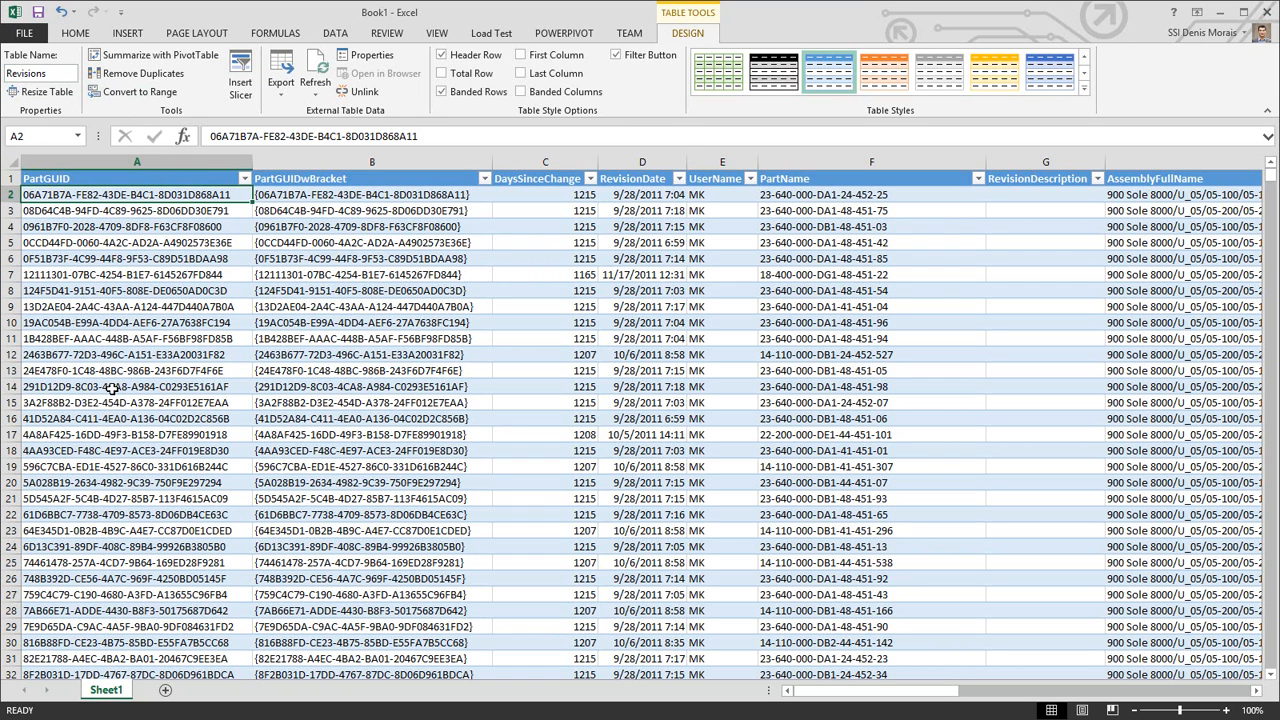
Step: Rename the Sheet1 worksheet to RevisionsSource
{"action": "right_click", "coordinate": [114, 692]}
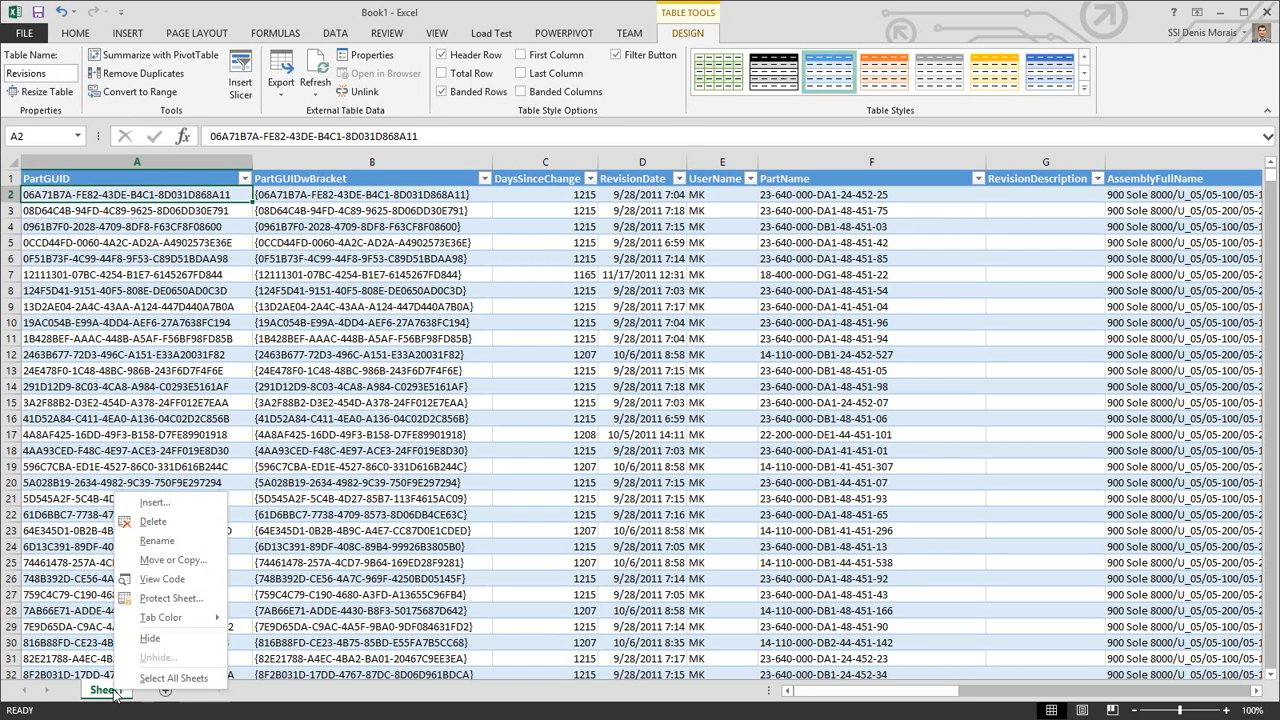
{"action": "left_click", "coordinate": [176, 543]}
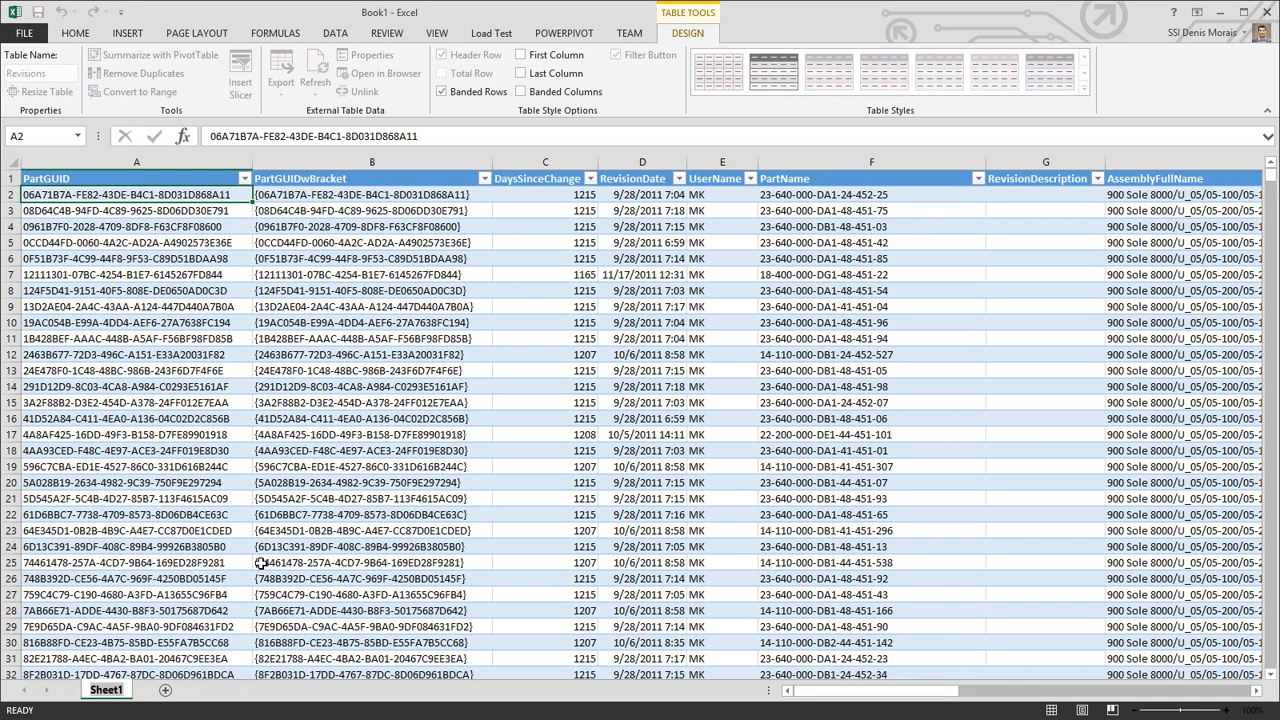
{"action": "type", "text": "RevisionsSource"}
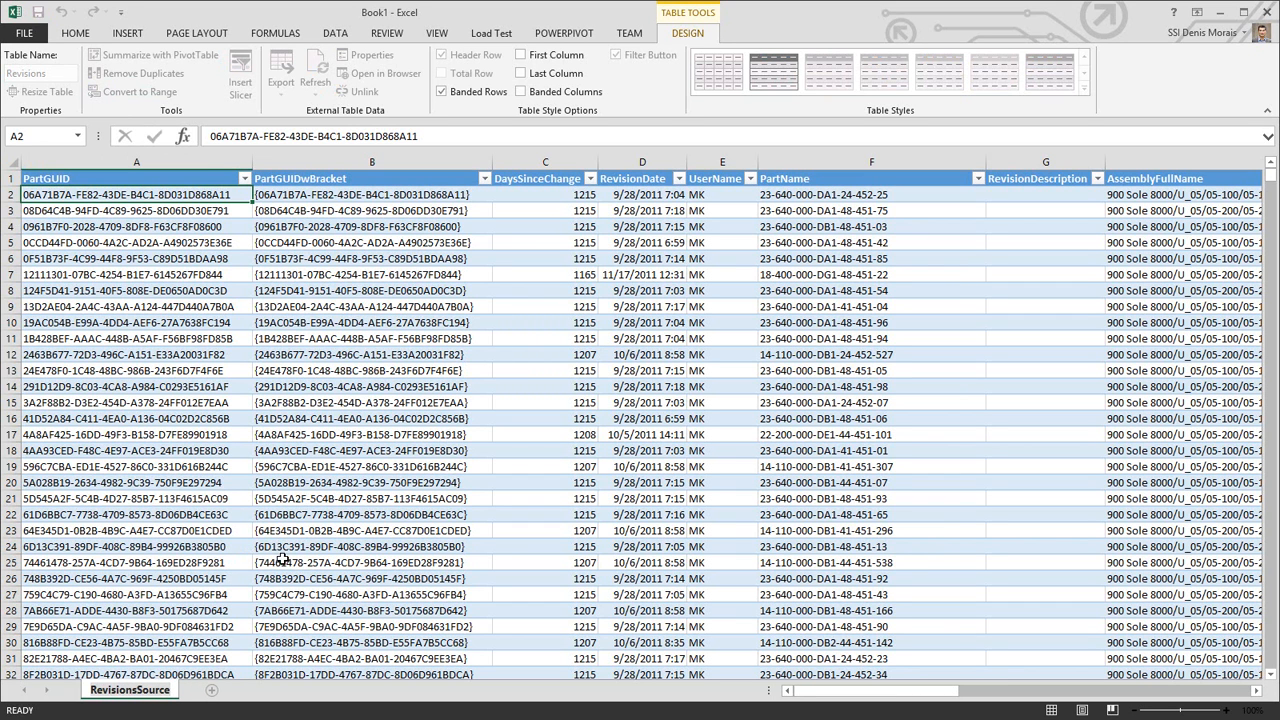
{"action": "left_click", "coordinate": [261, 563]}
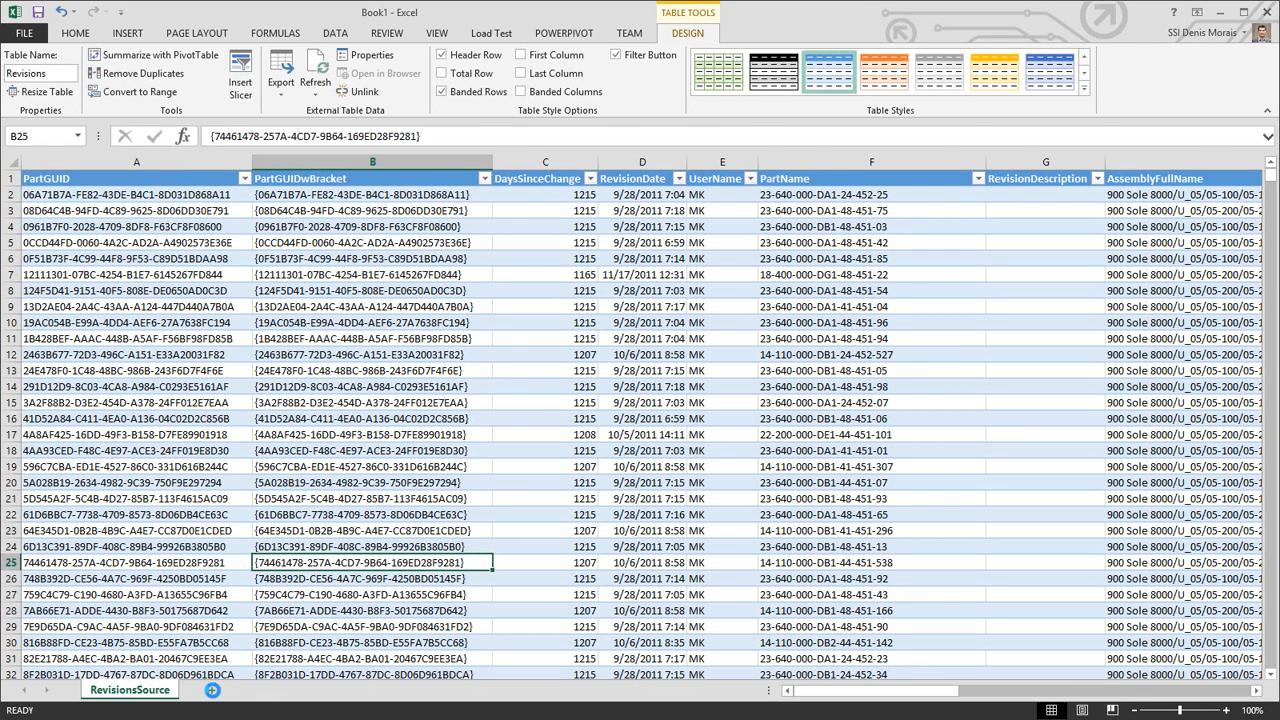
Step: Add a new Sheet2, review the RevisionsSource columns including the drawing path, and return to Sheet2
{"action": "left_click", "coordinate": [211, 691]}
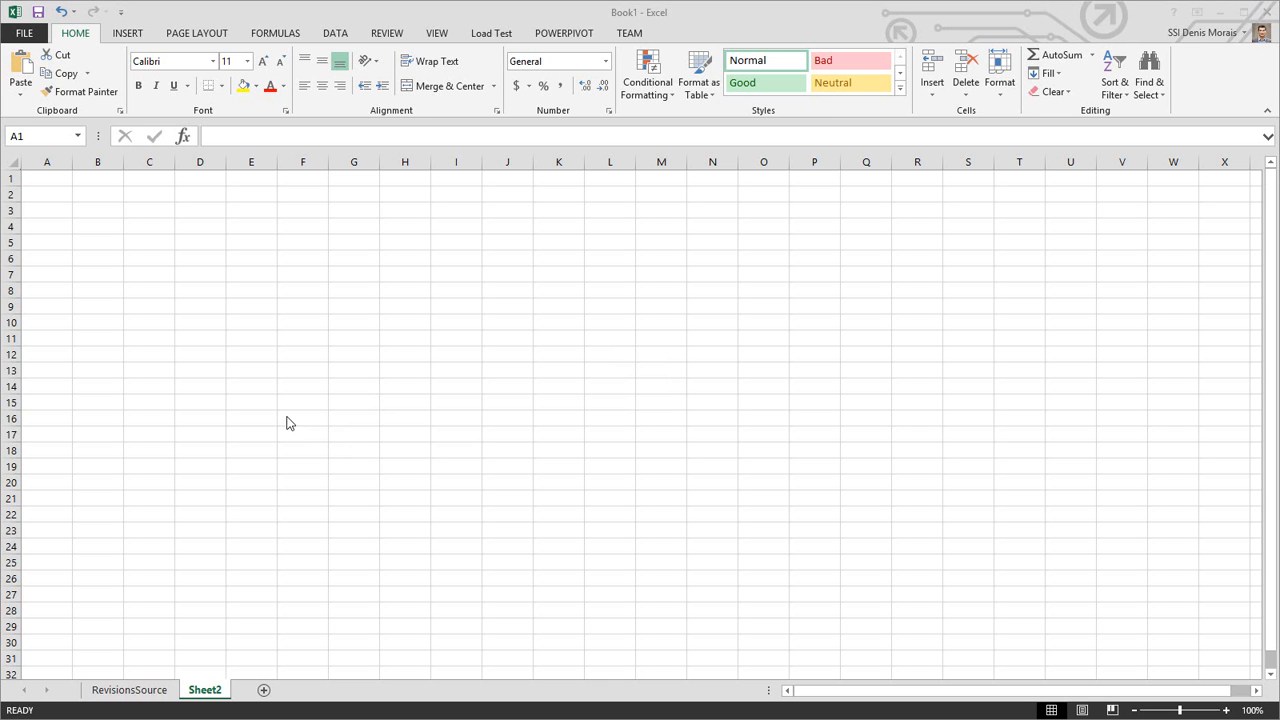
{"action": "left_click", "coordinate": [136, 690]}
{"action": "left_click", "coordinate": [138, 692]}
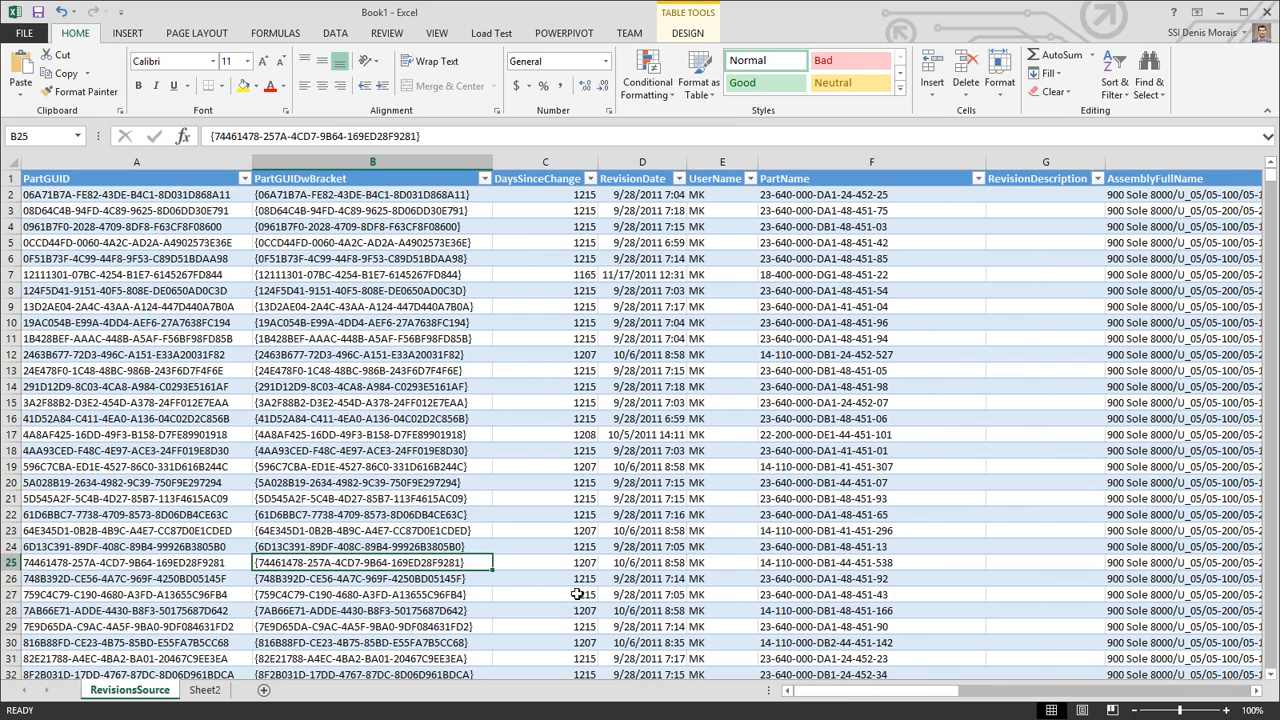
{"action": "left_click_drag", "start_coordinate": [846, 698], "coordinate": [885, 692]}
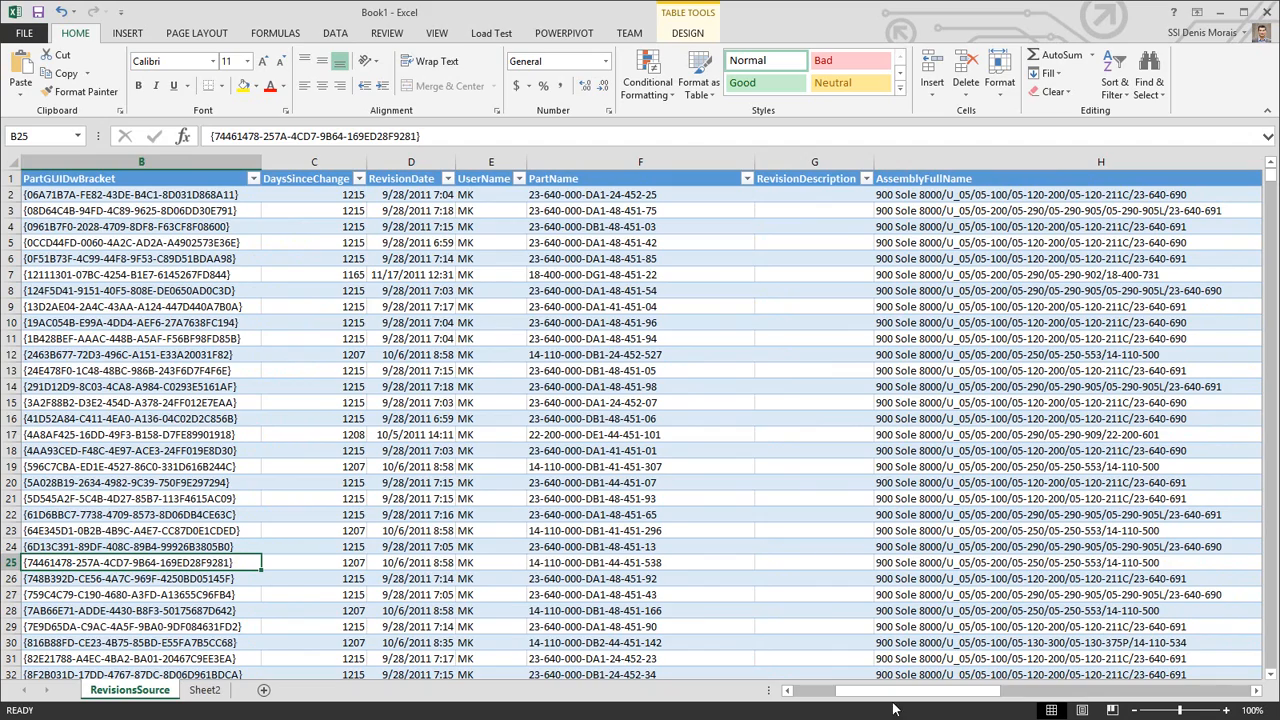
{"action": "left_click_drag", "start_coordinate": [897, 697], "coordinate": [1066, 698]}
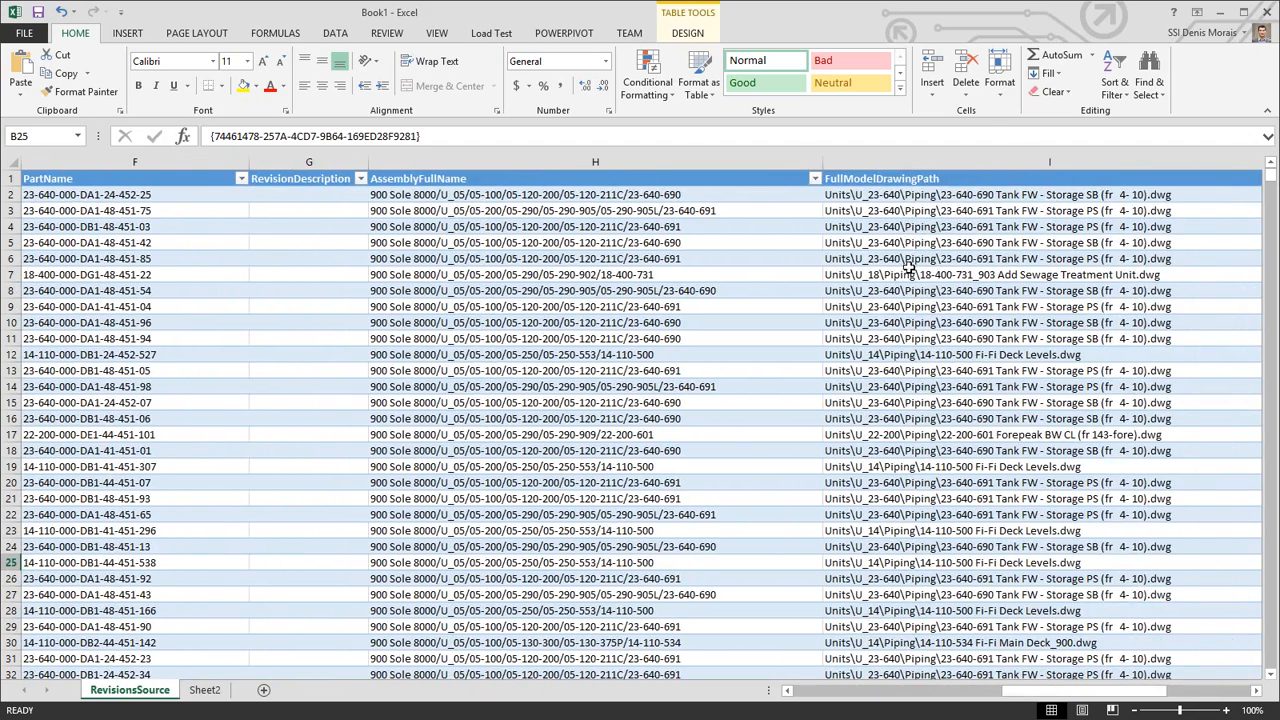
{"action": "left_click", "coordinate": [910, 227]}
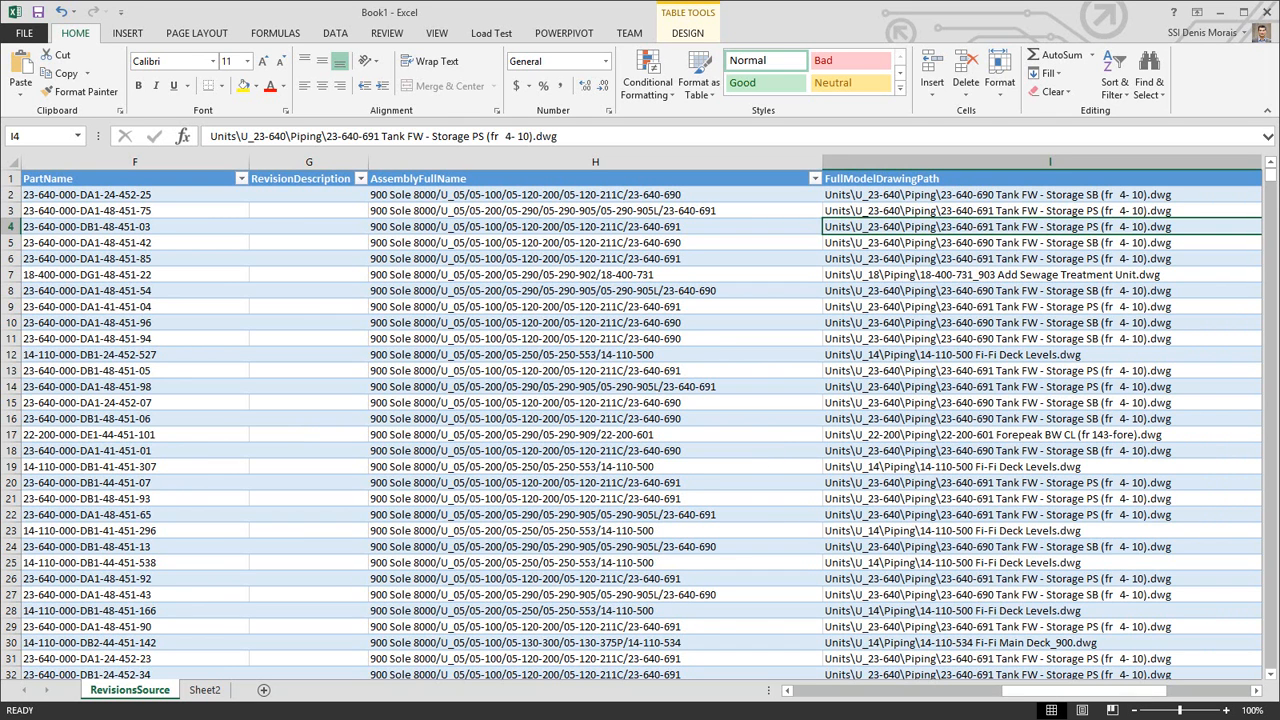
{"action": "left_click", "coordinate": [205, 690]}
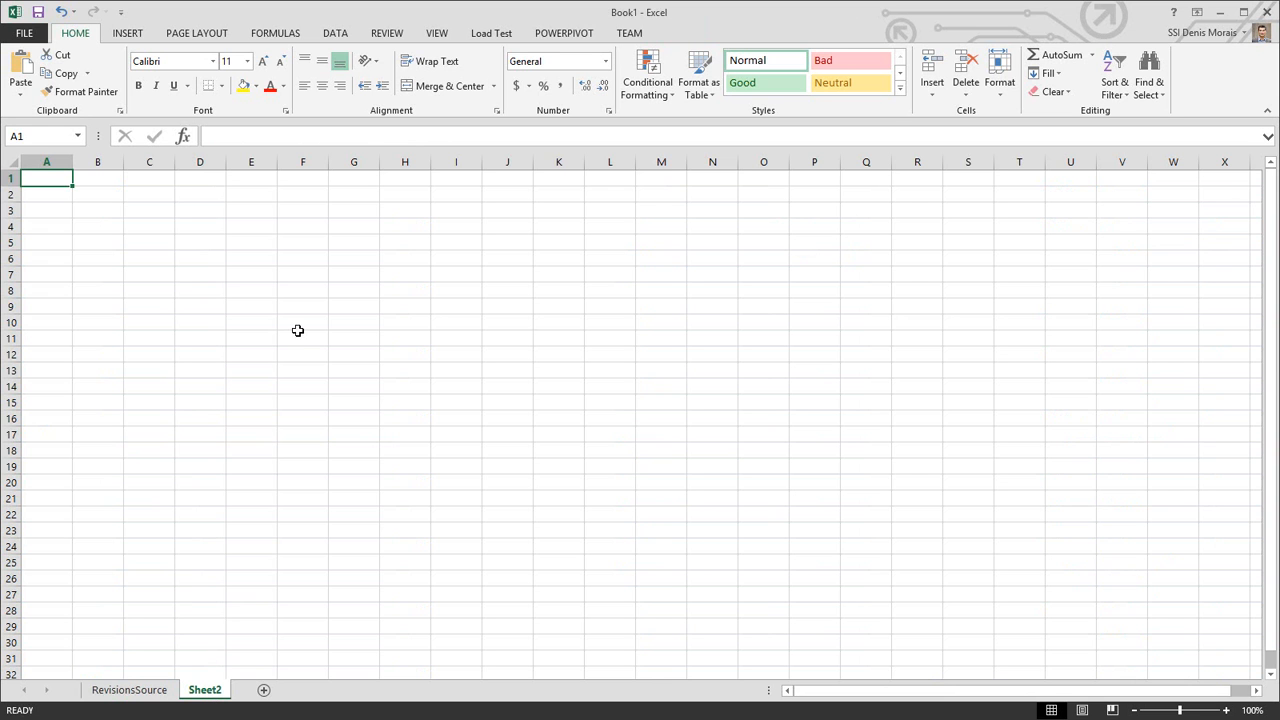
{"action": "left_click", "coordinate": [335, 35]}
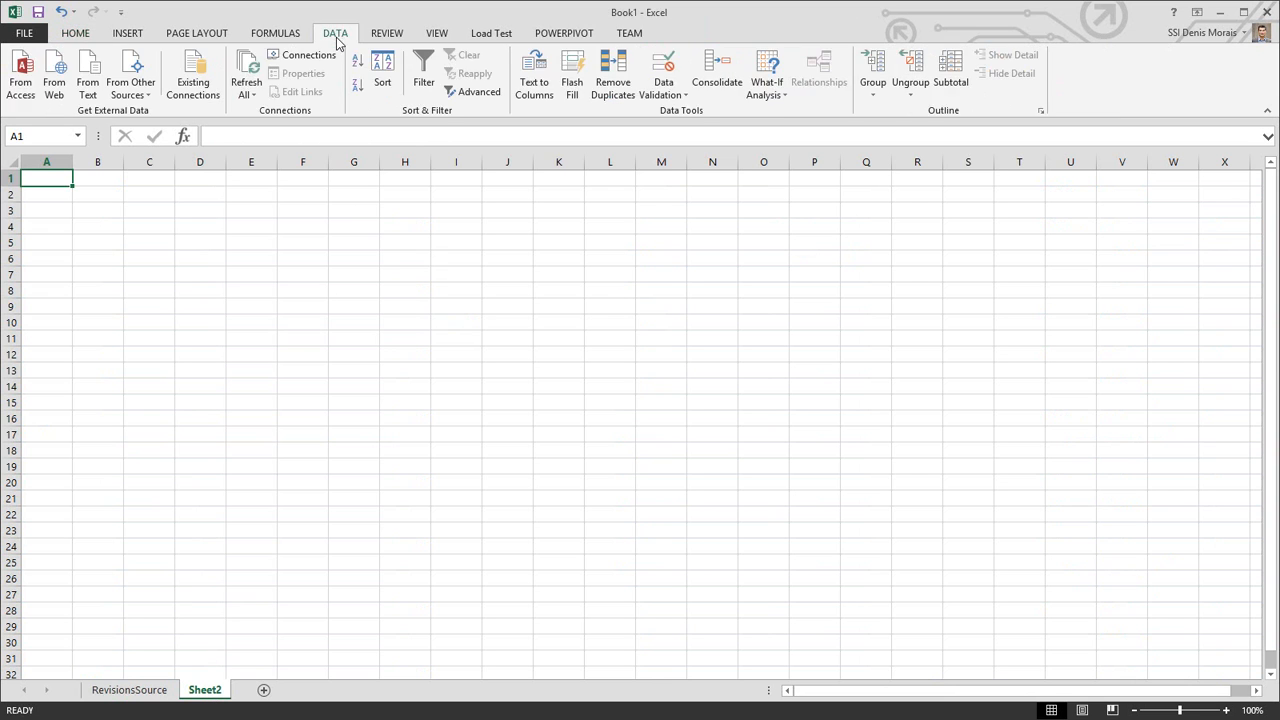
Step: Connect to the shipcon SQL Server and pick the SC2014 database's CON_vConnectionUnion table
{"action": "left_click", "coordinate": [130, 78]}
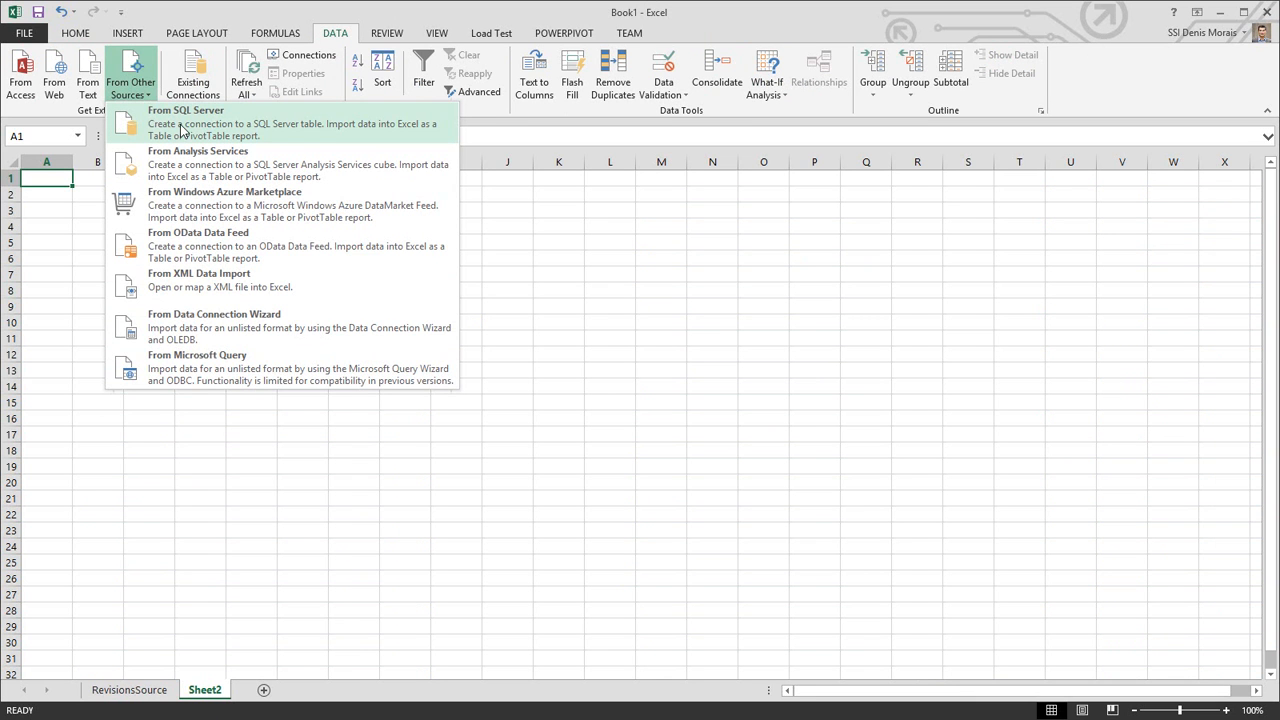
{"action": "left_click", "coordinate": [181, 128]}
{"action": "type", "text": "ssi-denism"}
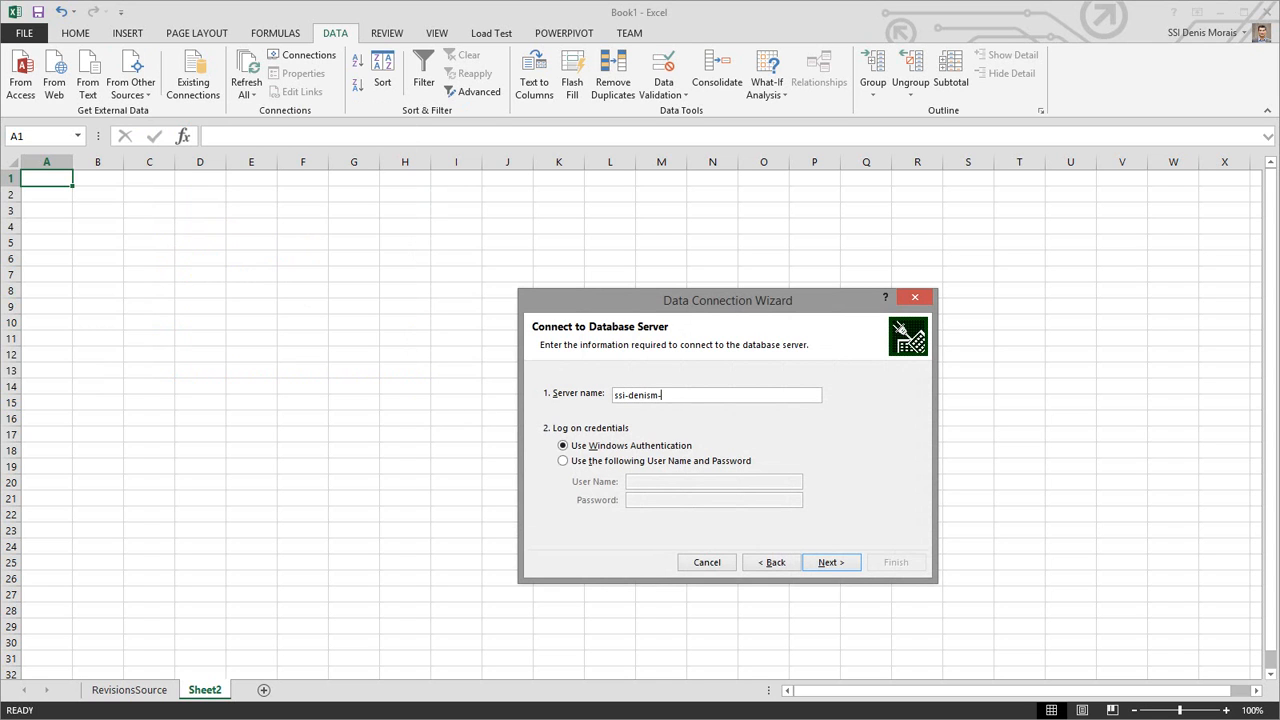
{"action": "type", "text": "-asus\\shipcon"}
{"action": "left_click", "coordinate": [826, 563]}
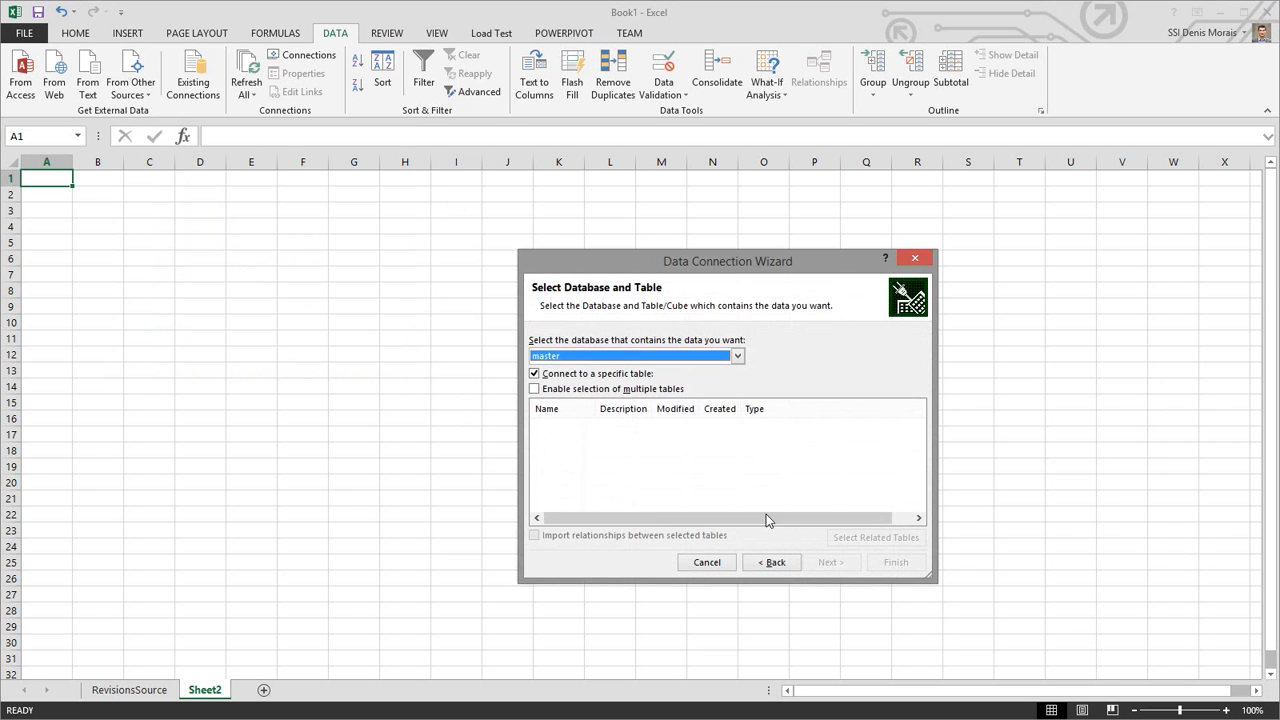
{"action": "left_click", "coordinate": [738, 358]}
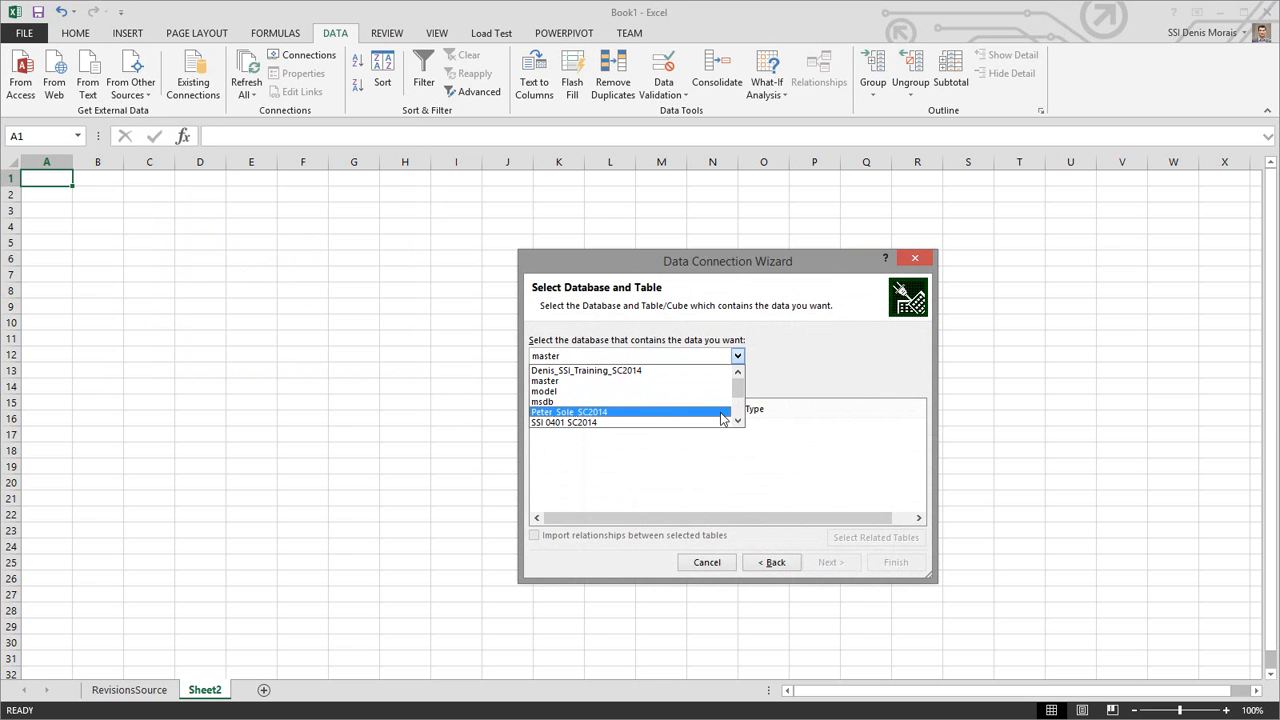
{"action": "left_click", "coordinate": [724, 412]}
{"action": "left_click", "coordinate": [623, 431]}
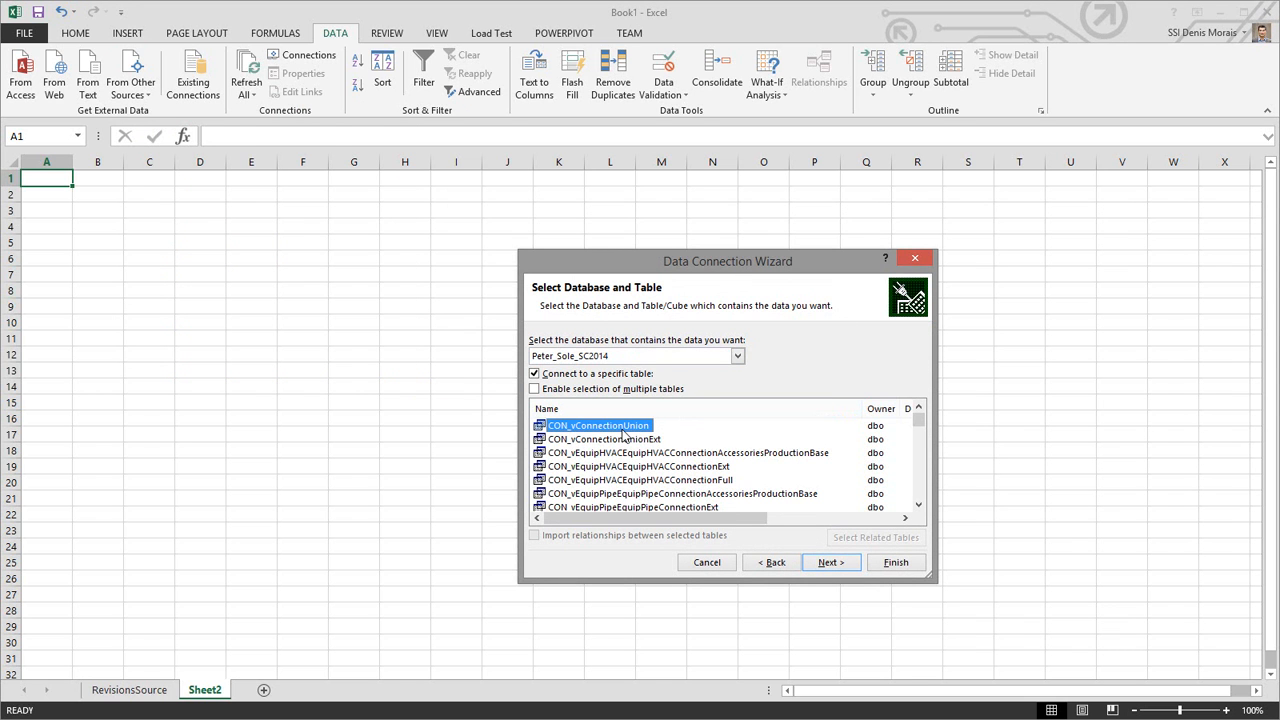
{"action": "left_click", "coordinate": [830, 563]}
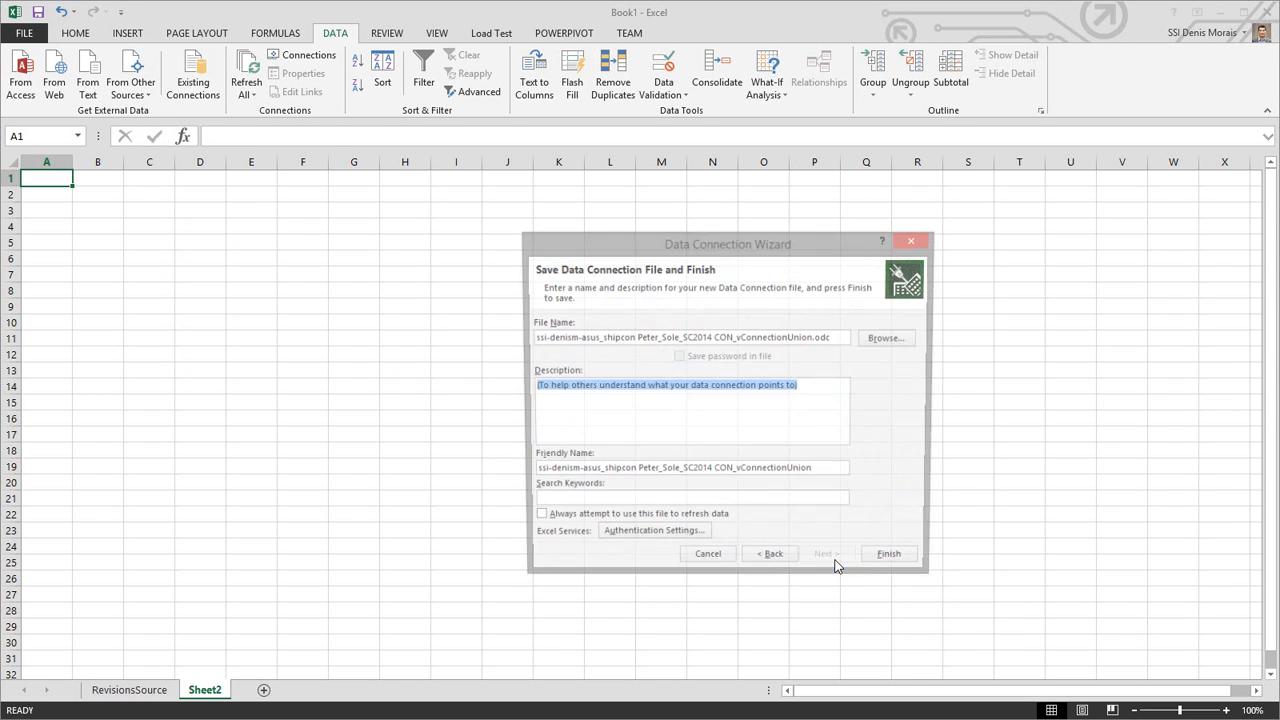
Step: Replace the table name in the connection file and friendly names with DrawingTypes
{"action": "left_click_drag", "start_coordinate": [714, 338], "coordinate": [822, 342]}
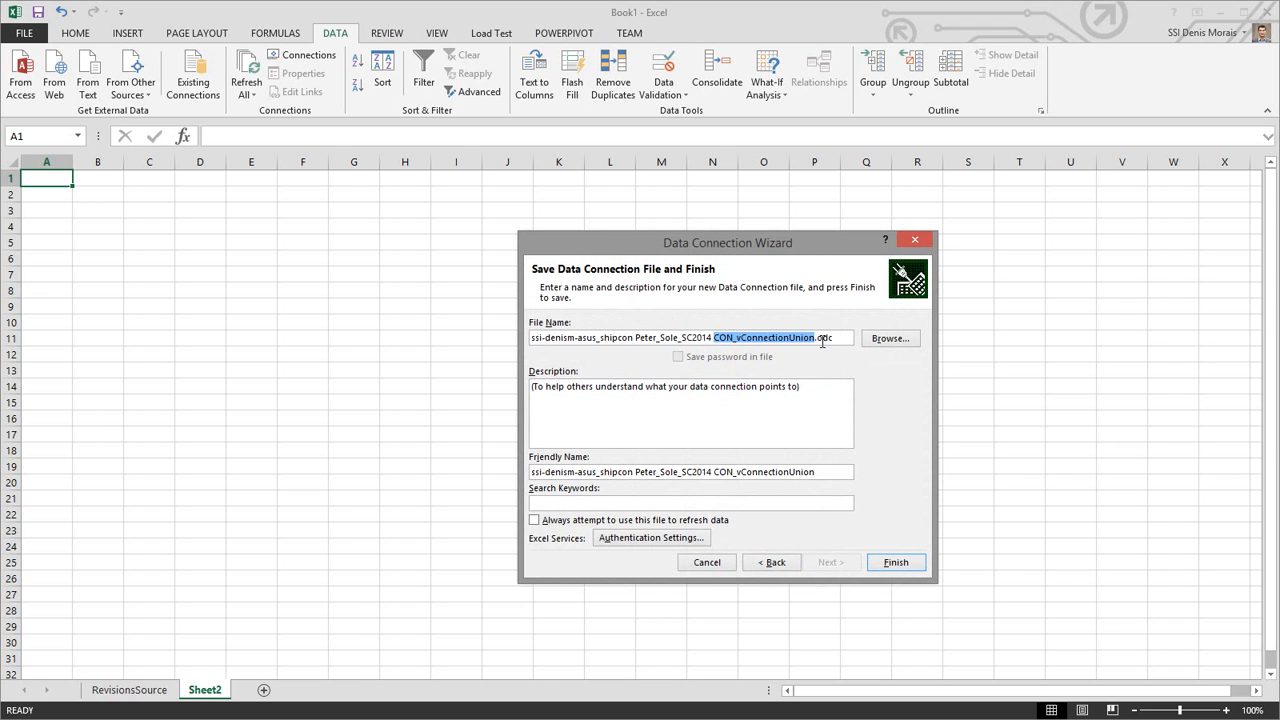
{"action": "type", "text": "DrawingTypes"}
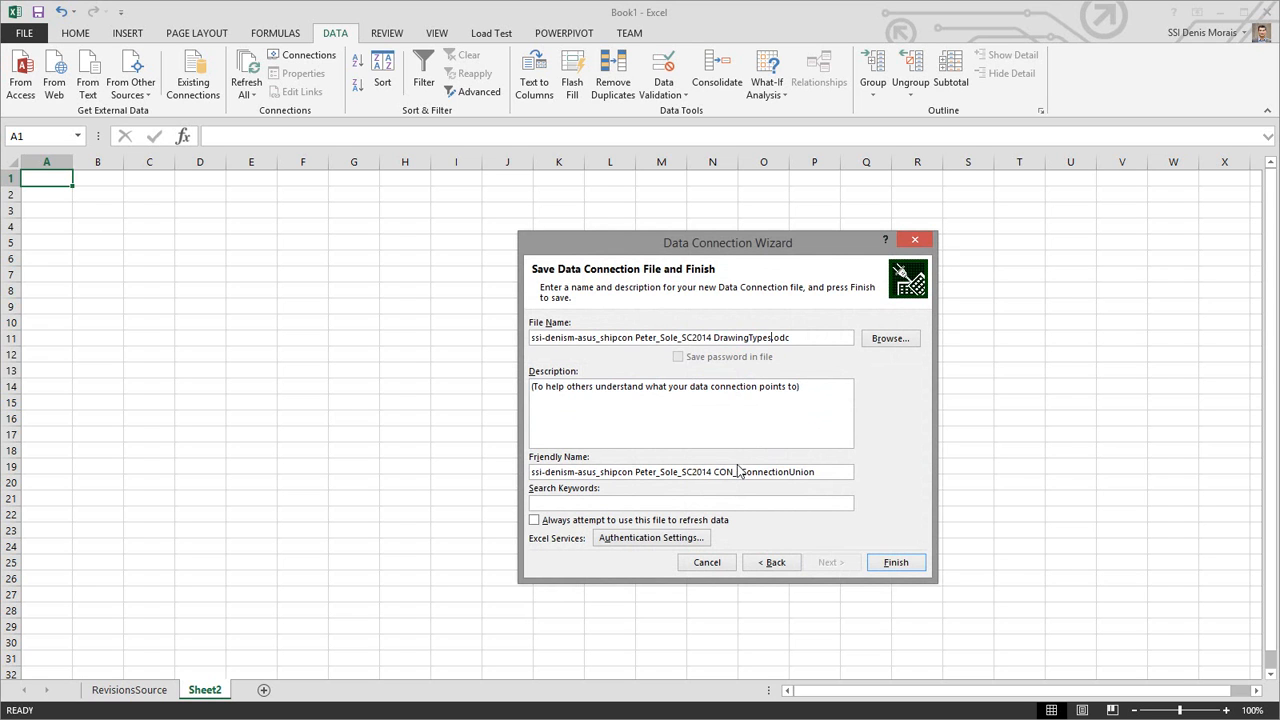
{"action": "left_click_drag", "start_coordinate": [714, 471], "coordinate": [794, 468]}
{"action": "type", "text": "DrawingTypes"}
Step: Set the DrawingTypes connection's command type to SQL and paste in the drawing types query
{"action": "left_click", "coordinate": [889, 562]}
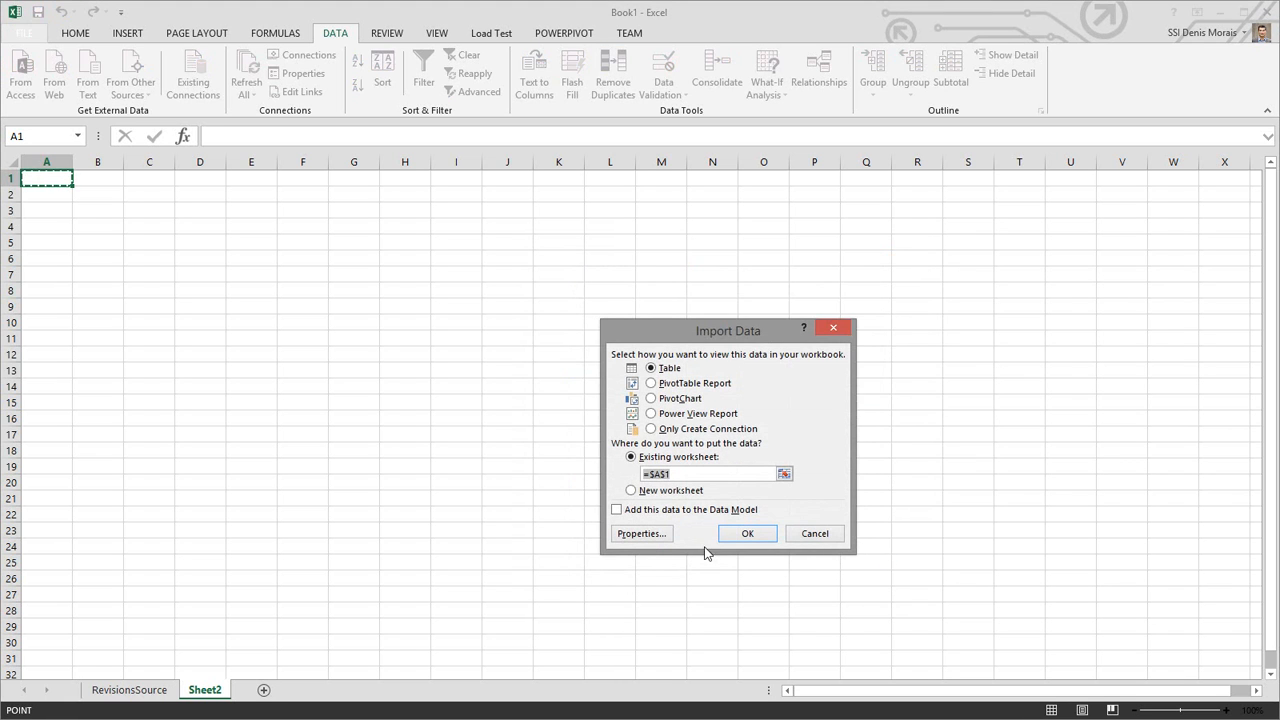
{"action": "left_click", "coordinate": [645, 536]}
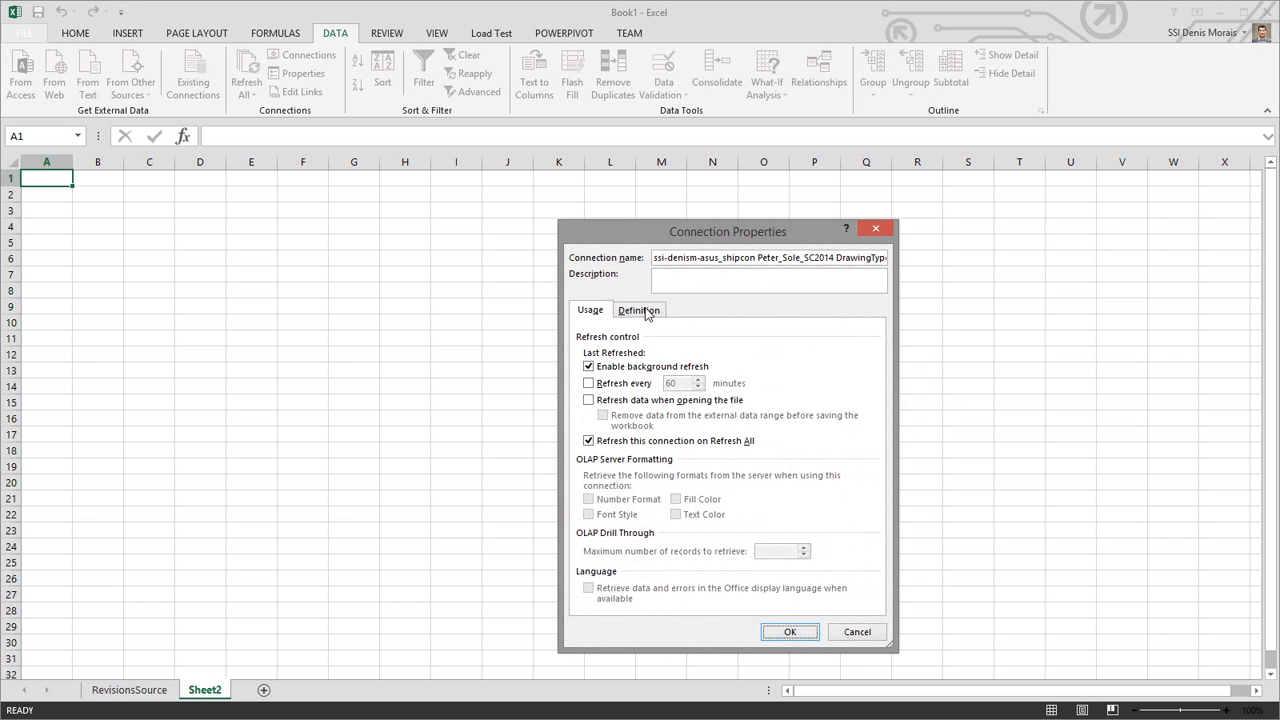
{"action": "left_click", "coordinate": [646, 314]}
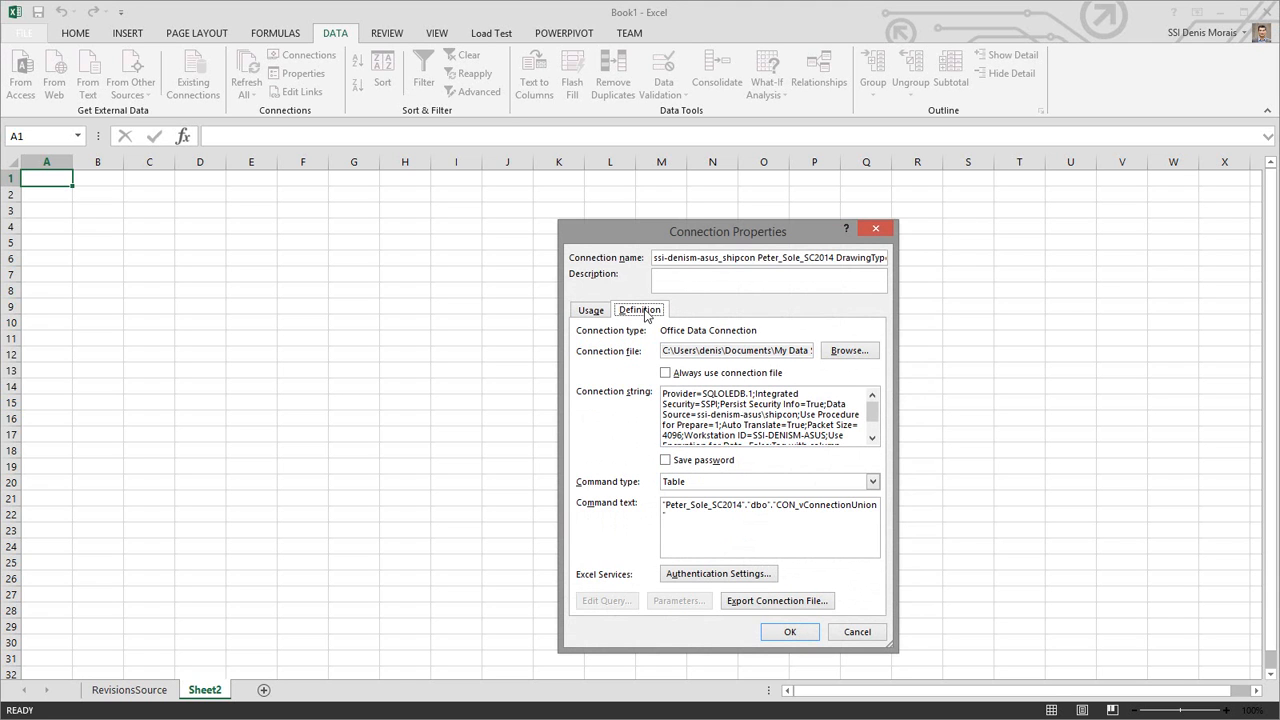
{"action": "left_click", "coordinate": [713, 482]}
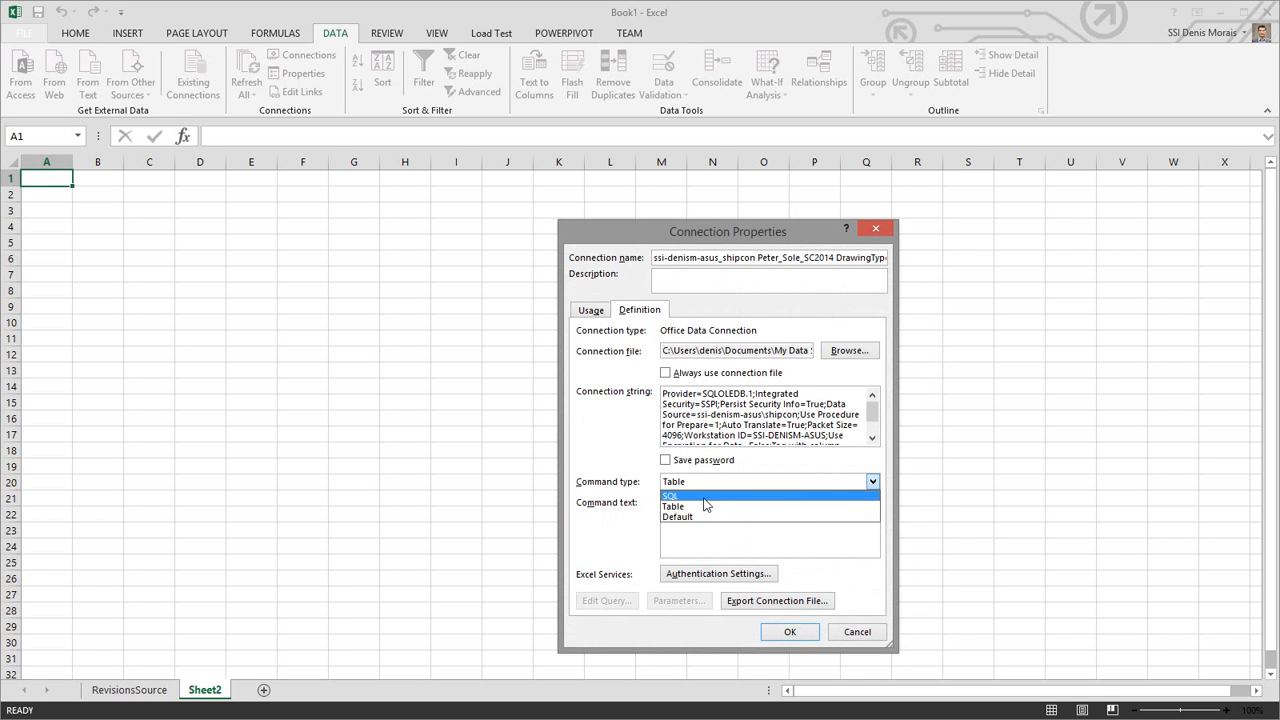
{"action": "left_click", "coordinate": [704, 496]}
{"action": "left_click", "coordinate": [694, 517]}
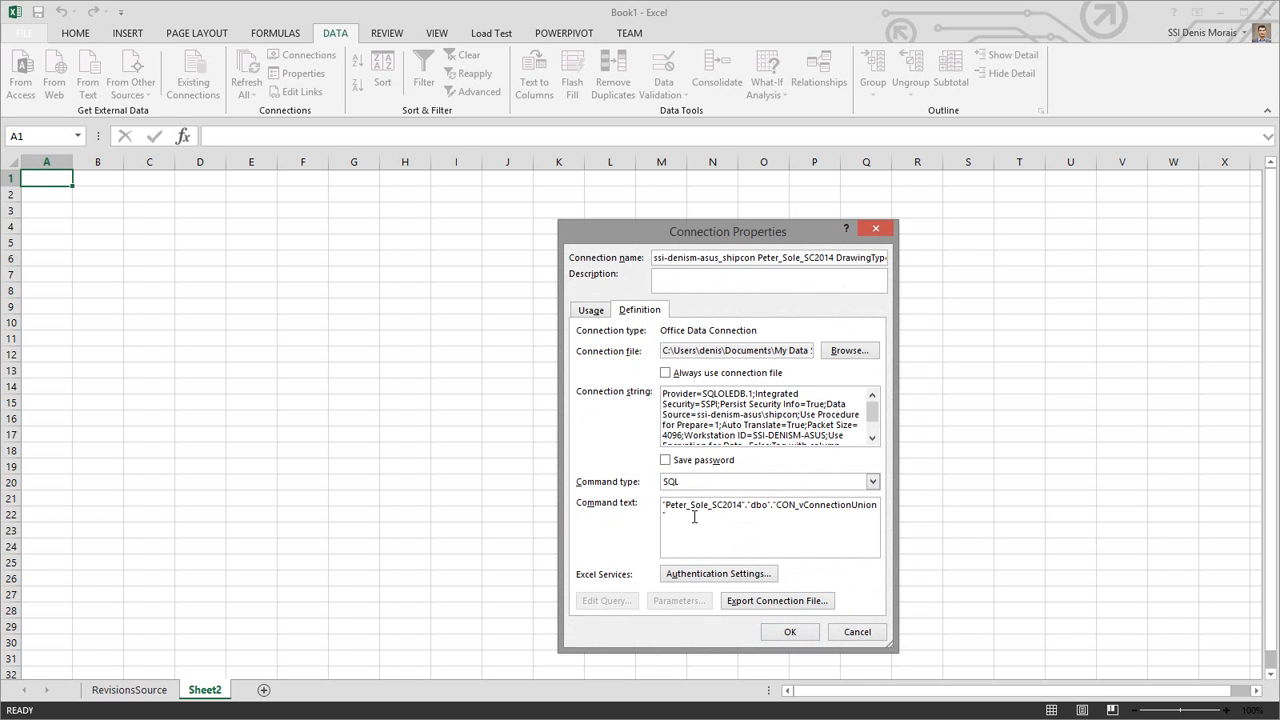
{"action": "key", "text": "ctrl+a"}
{"action": "key", "text": "ctrl+v"}
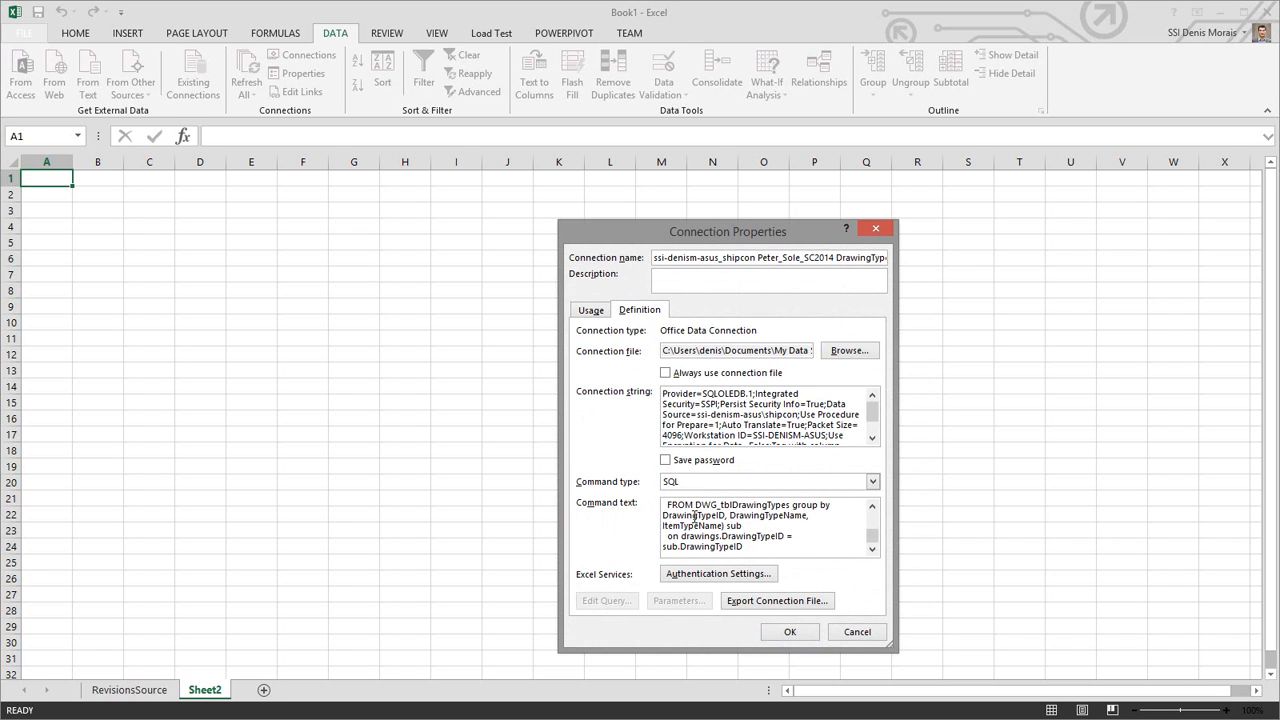
Step: Confirm the changed connection and import the data as a table at A1 on Sheet2
{"action": "left_click", "coordinate": [804, 634]}
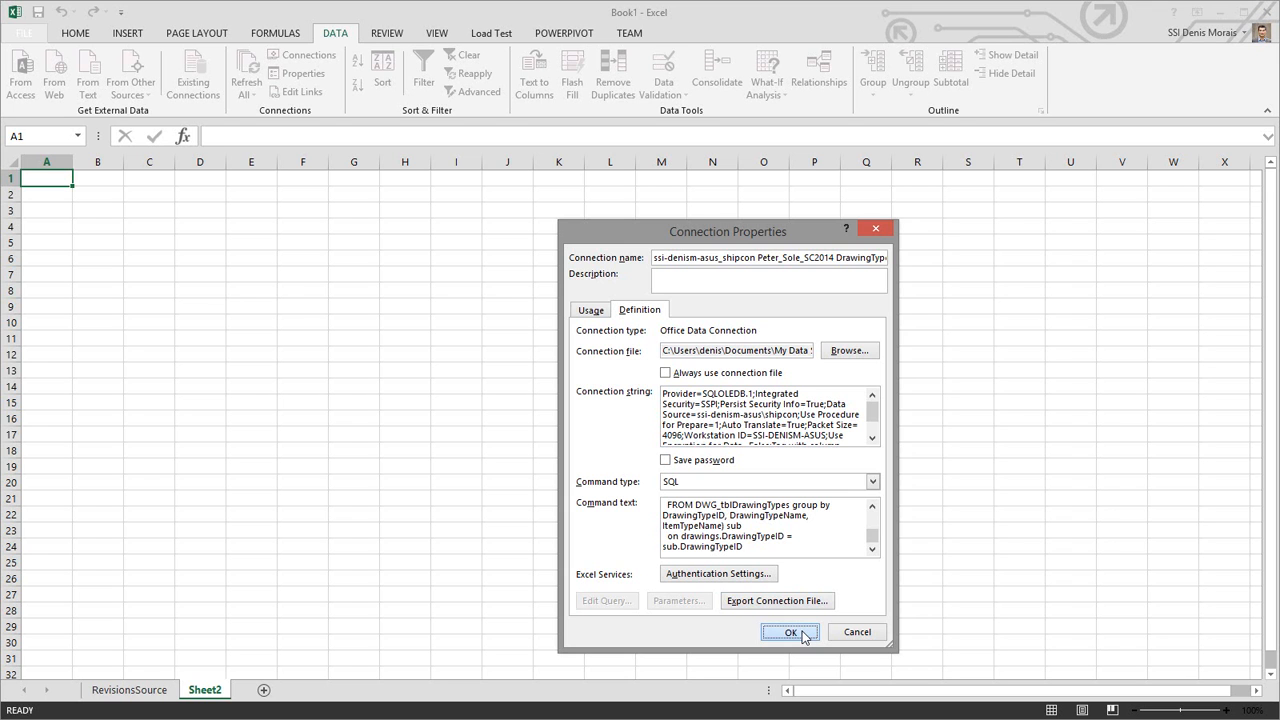
{"action": "left_click", "coordinate": [609, 393]}
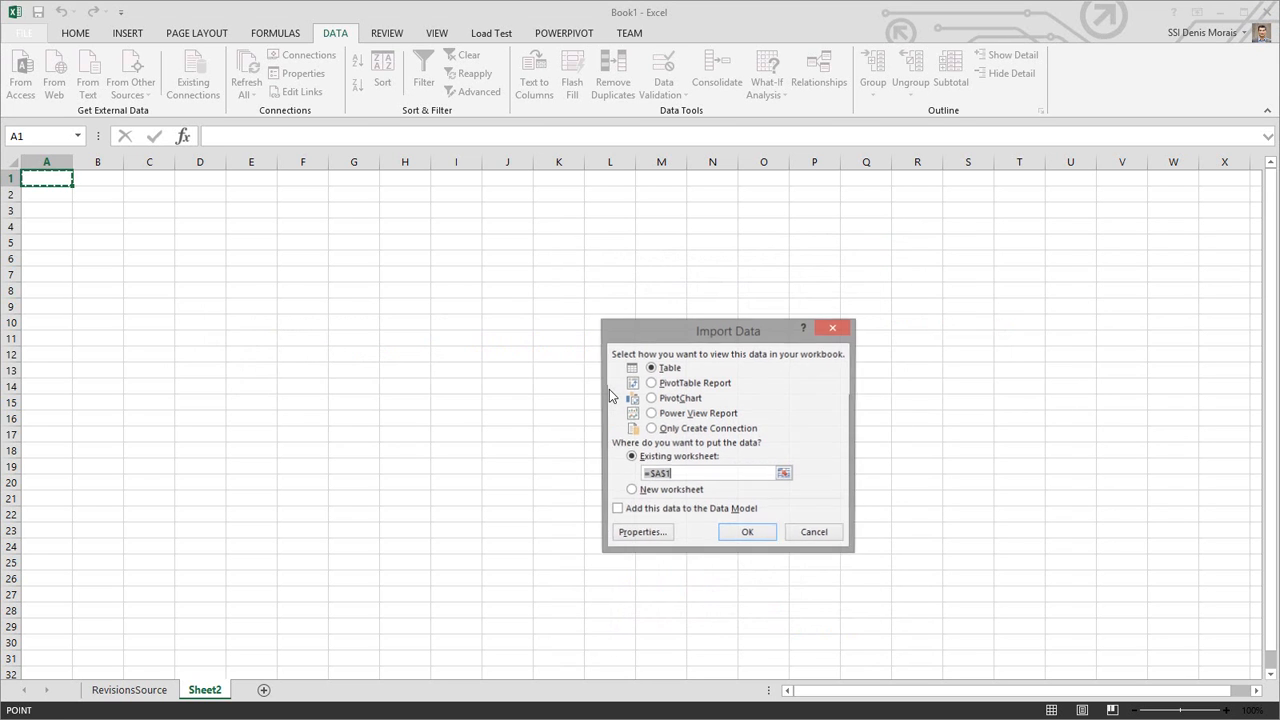
{"action": "left_click", "coordinate": [760, 536]}
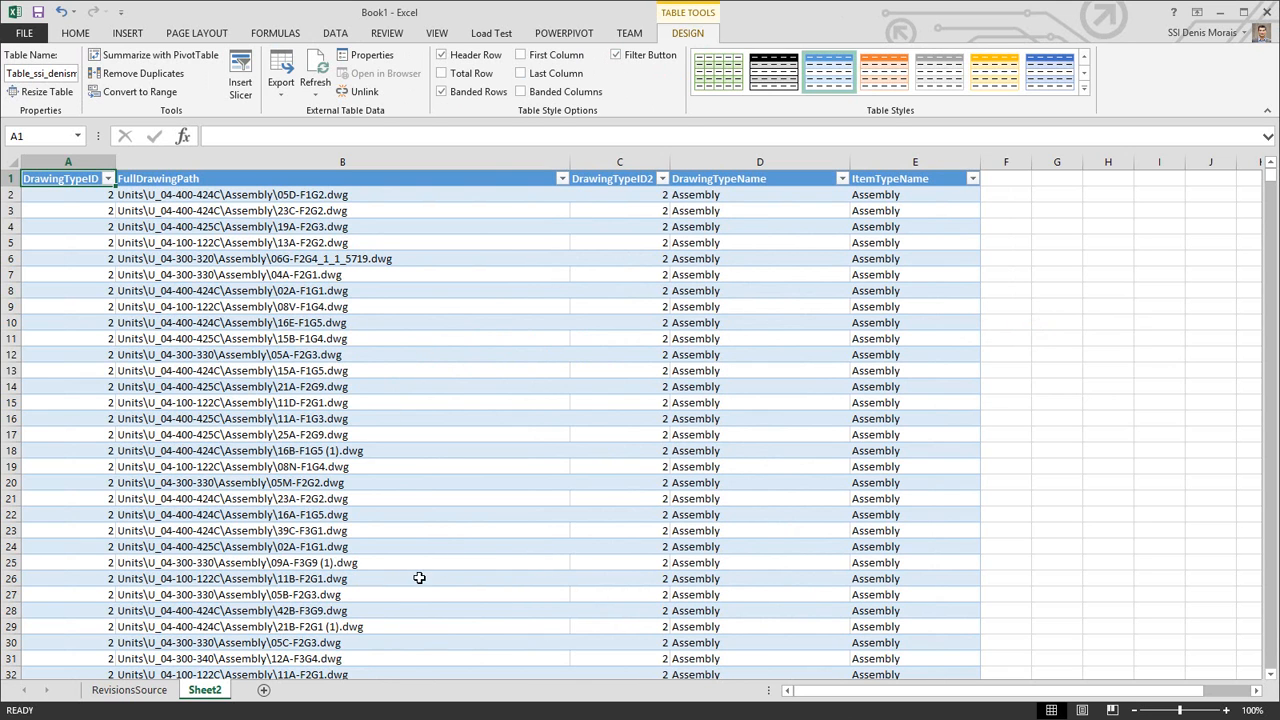
{"action": "left_click", "coordinate": [186, 224]}
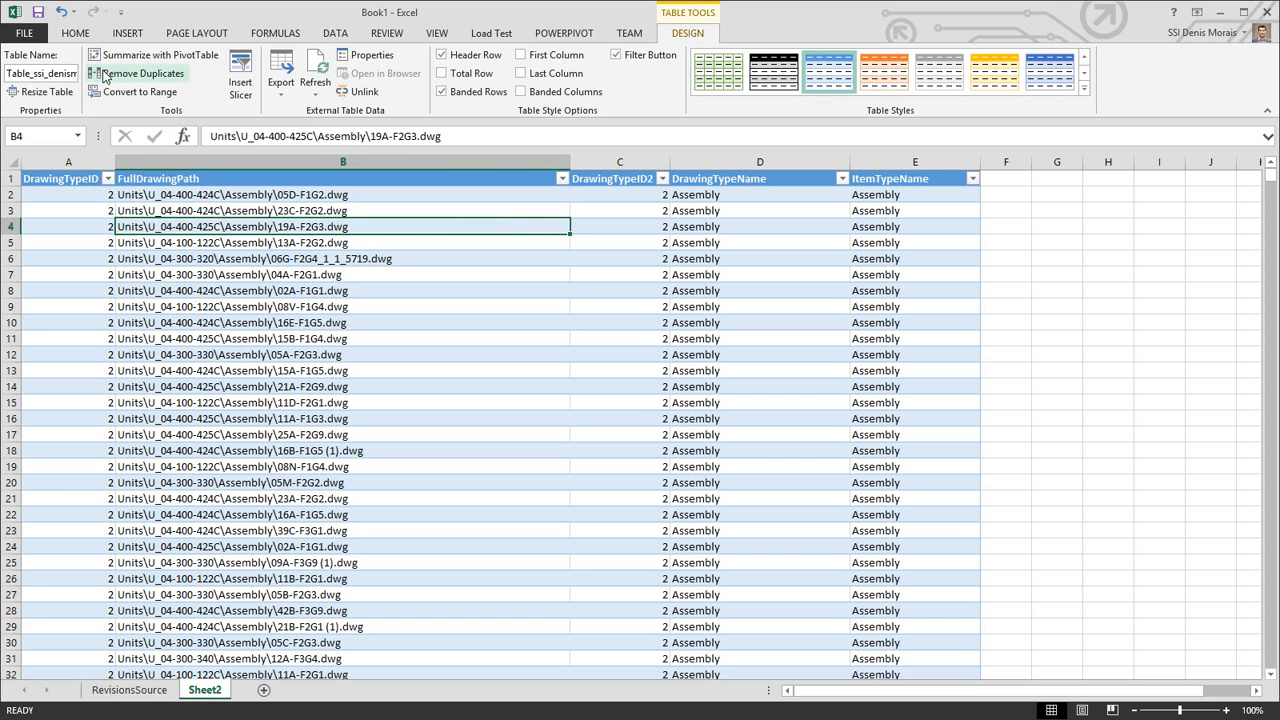
Step: Enter DrawingTypes as the table name and rename Sheet2 to DrawingTypesSource
{"action": "left_click", "coordinate": [62, 75]}
{"action": "type", "text": "Draw"}
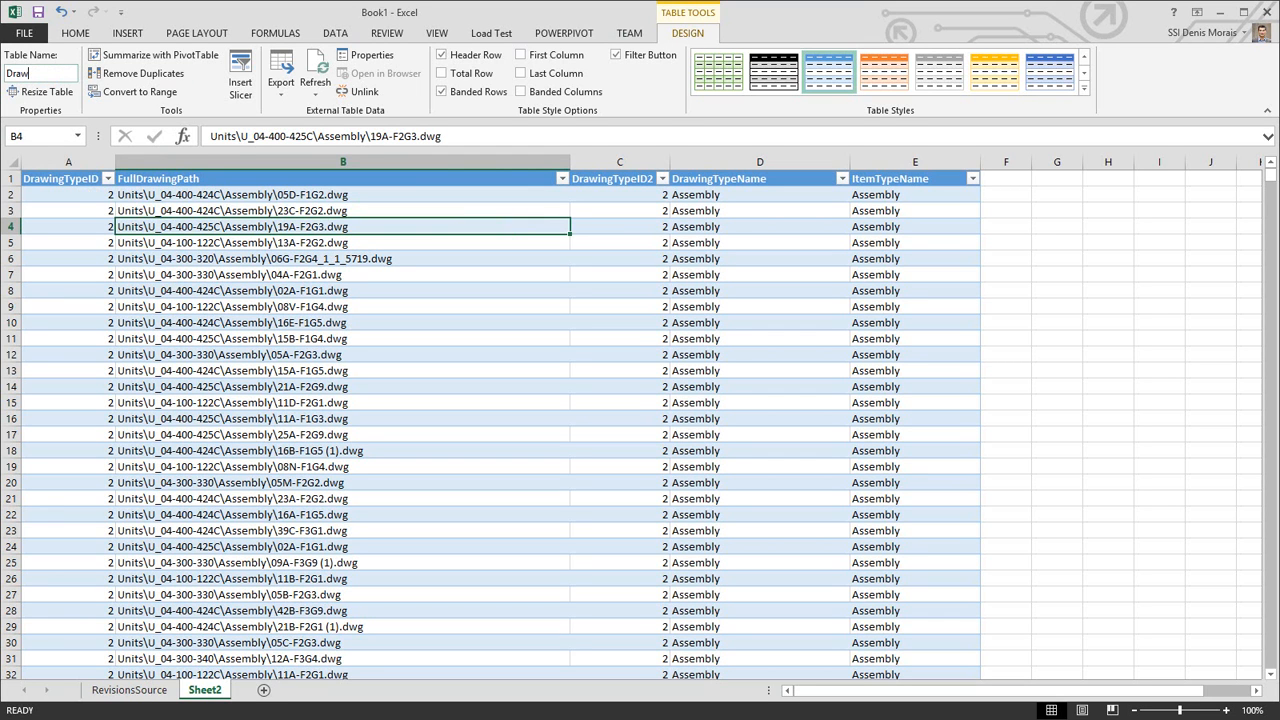
{"action": "type", "text": "ingTypes"}
{"action": "right_click", "coordinate": [205, 690]}
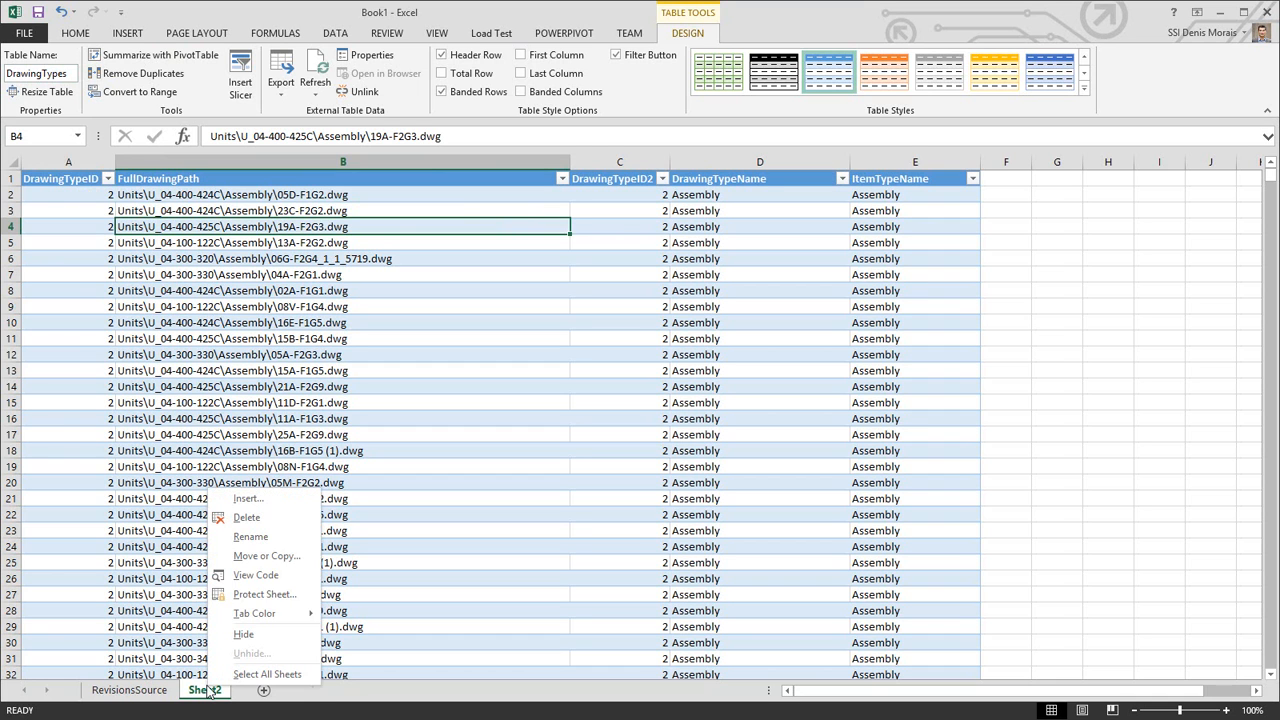
{"action": "key", "text": "alt+h"}
{"action": "type", "text": "orDrawingTypesSource"}
{"action": "key", "text": "Return"}
{"action": "left_click", "coordinate": [287, 531]}
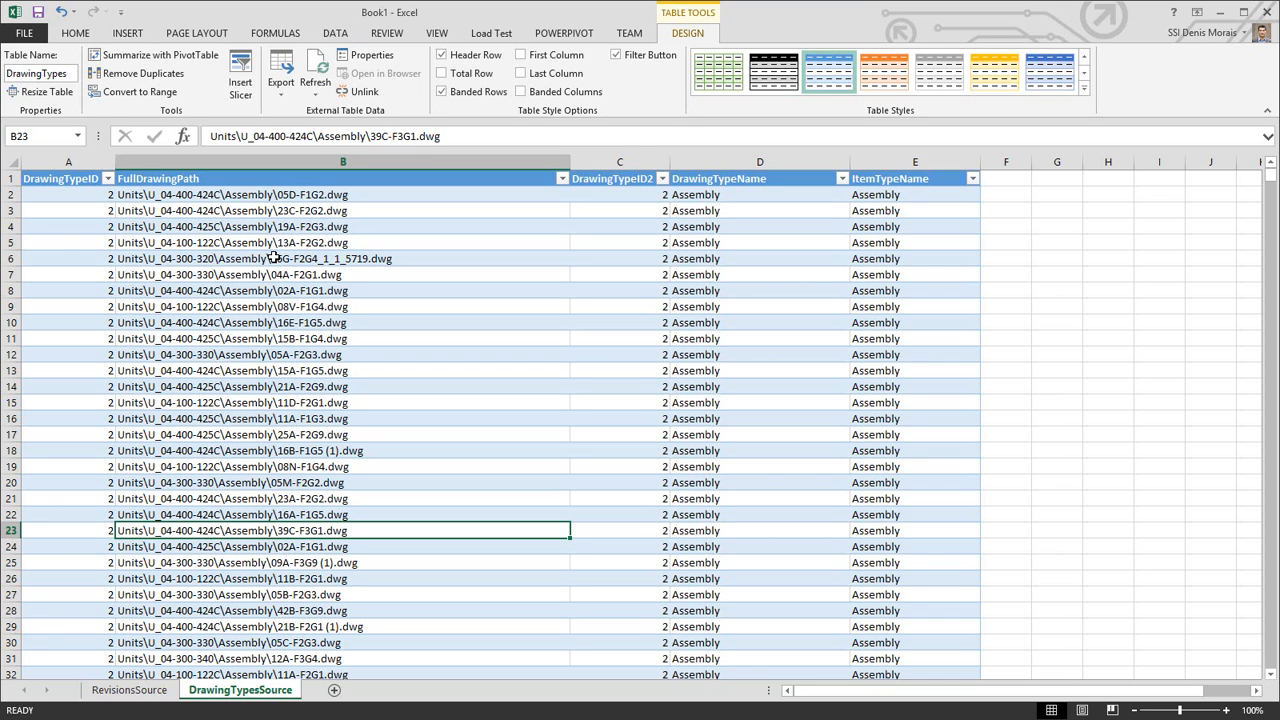
Step: Return to the RevisionsSource sheet, select cell F2 of the Revisions table, and show the POWERPIVOT ribbon
{"action": "left_click", "coordinate": [130, 690]}
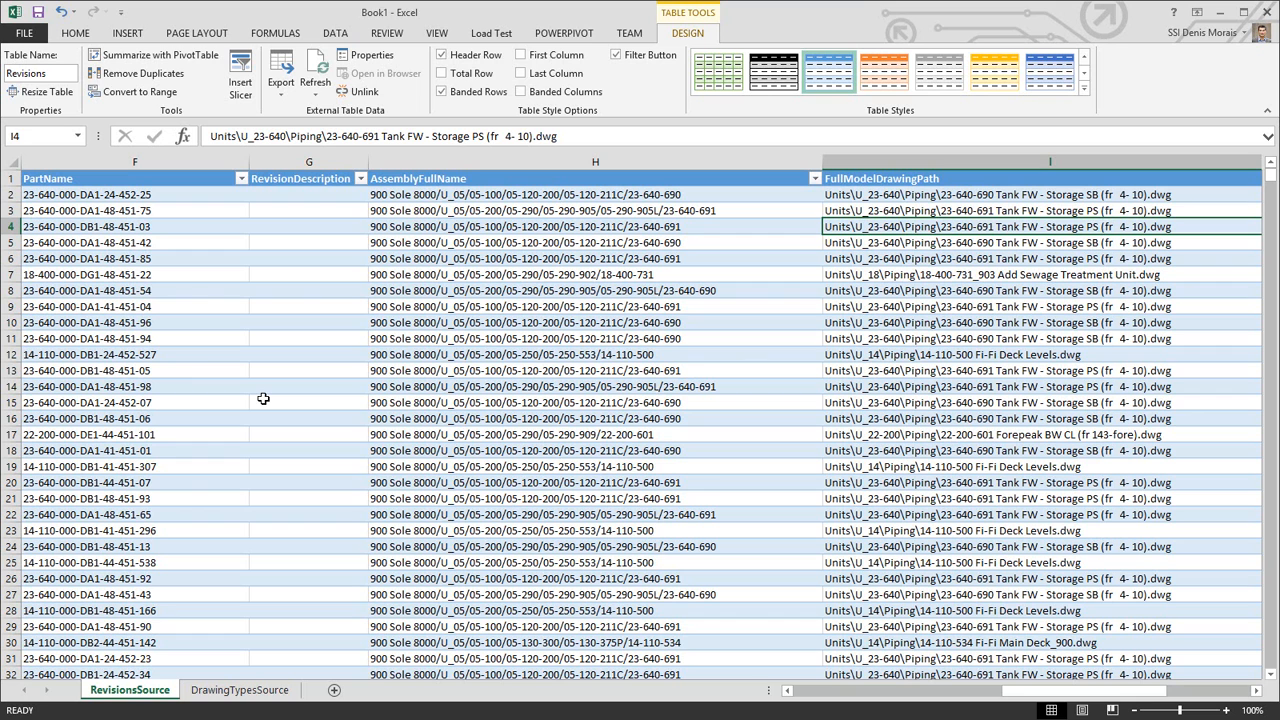
{"action": "left_click", "coordinate": [144, 197]}
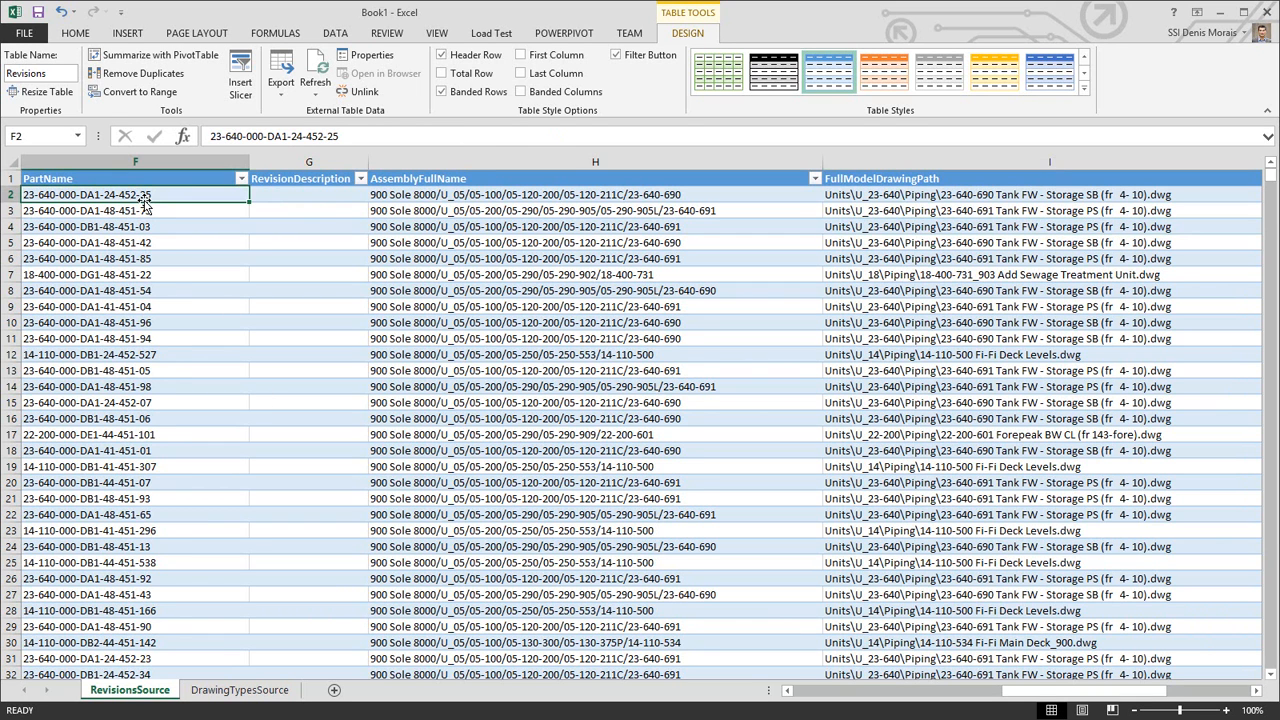
{"action": "left_click", "coordinate": [580, 38]}
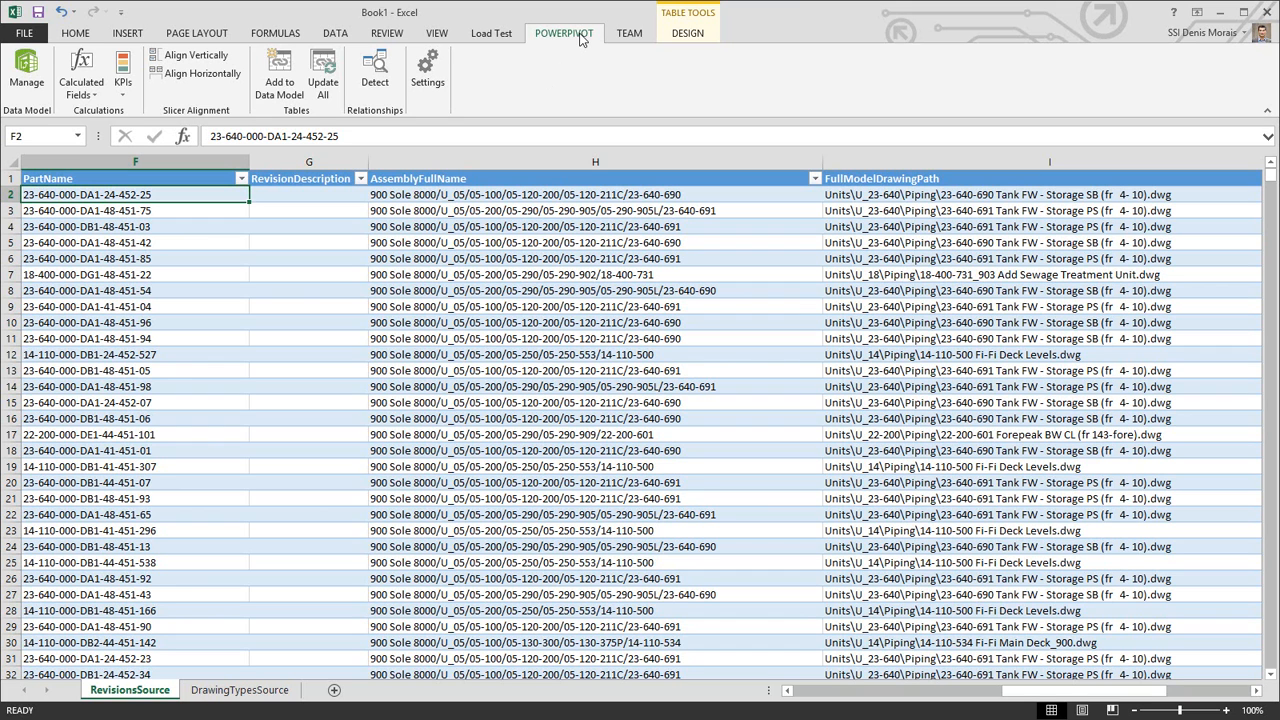
Step: Add the Revisions table, then the DrawingTypes table from DrawingTypesSource, to the data model
{"action": "left_click", "coordinate": [286, 84]}
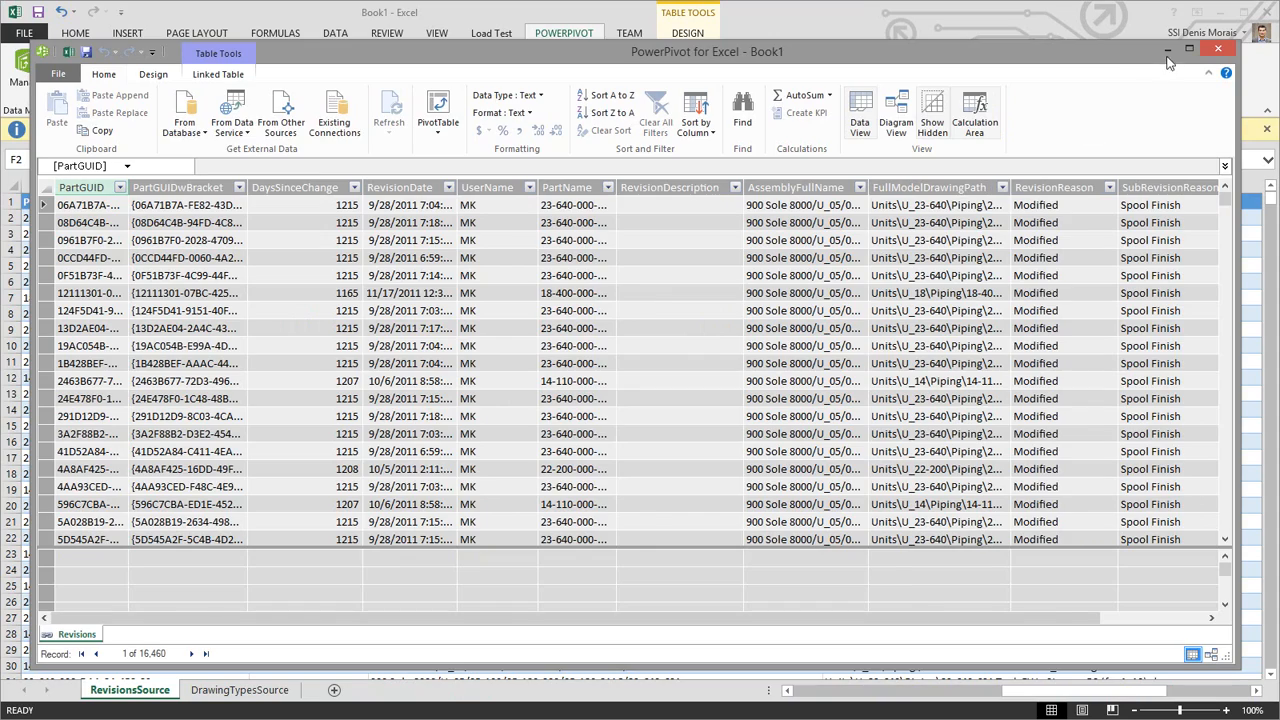
{"action": "left_click", "coordinate": [1168, 52]}
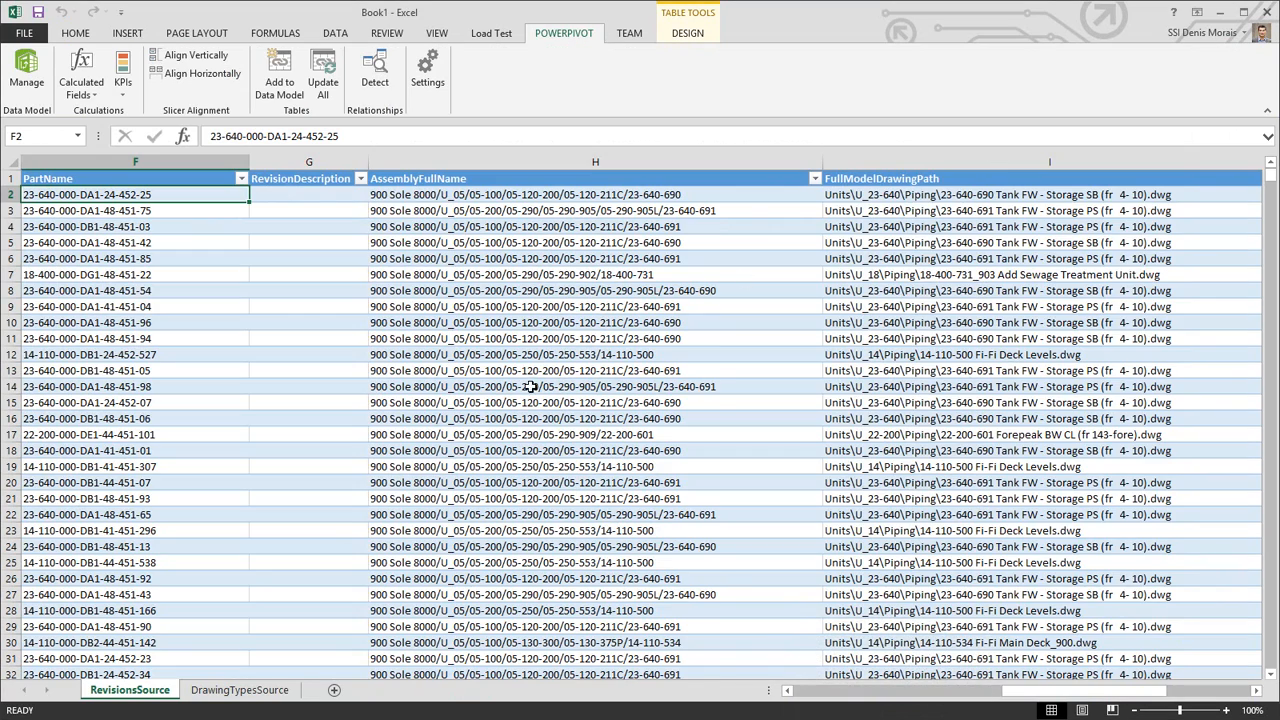
{"action": "left_click", "coordinate": [234, 690]}
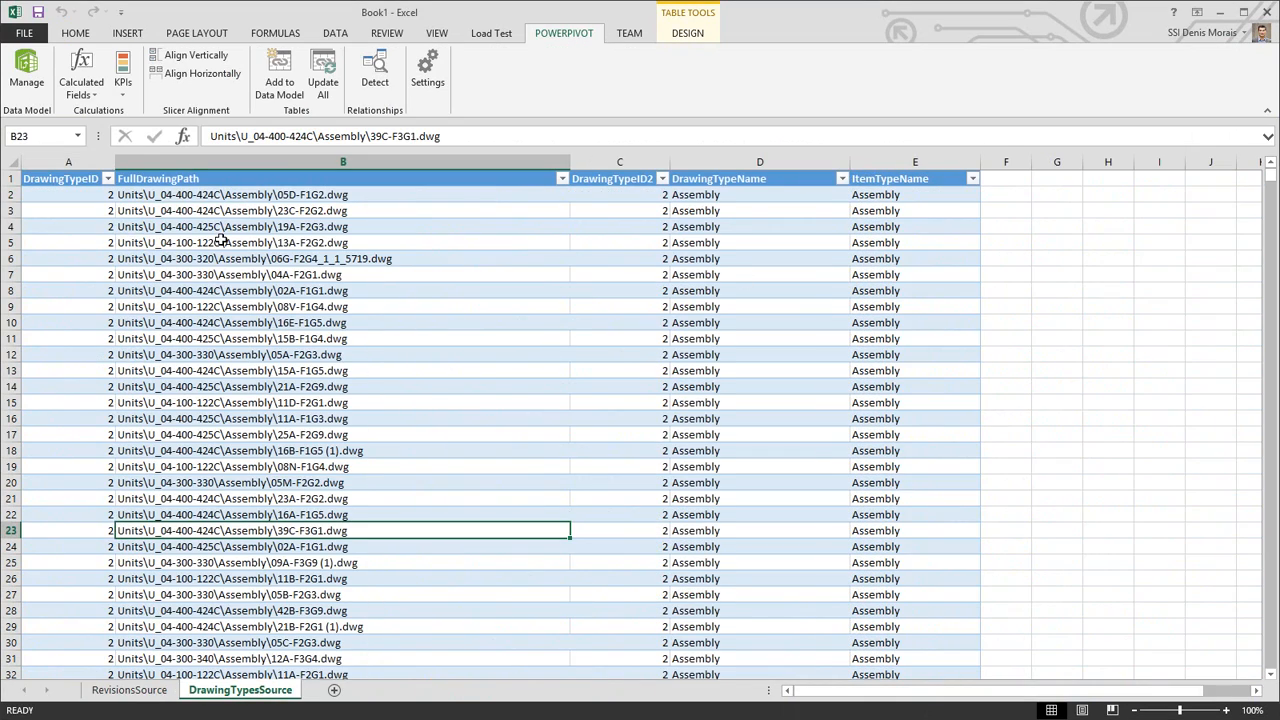
{"action": "left_click", "coordinate": [220, 241]}
{"action": "left_click", "coordinate": [289, 92]}
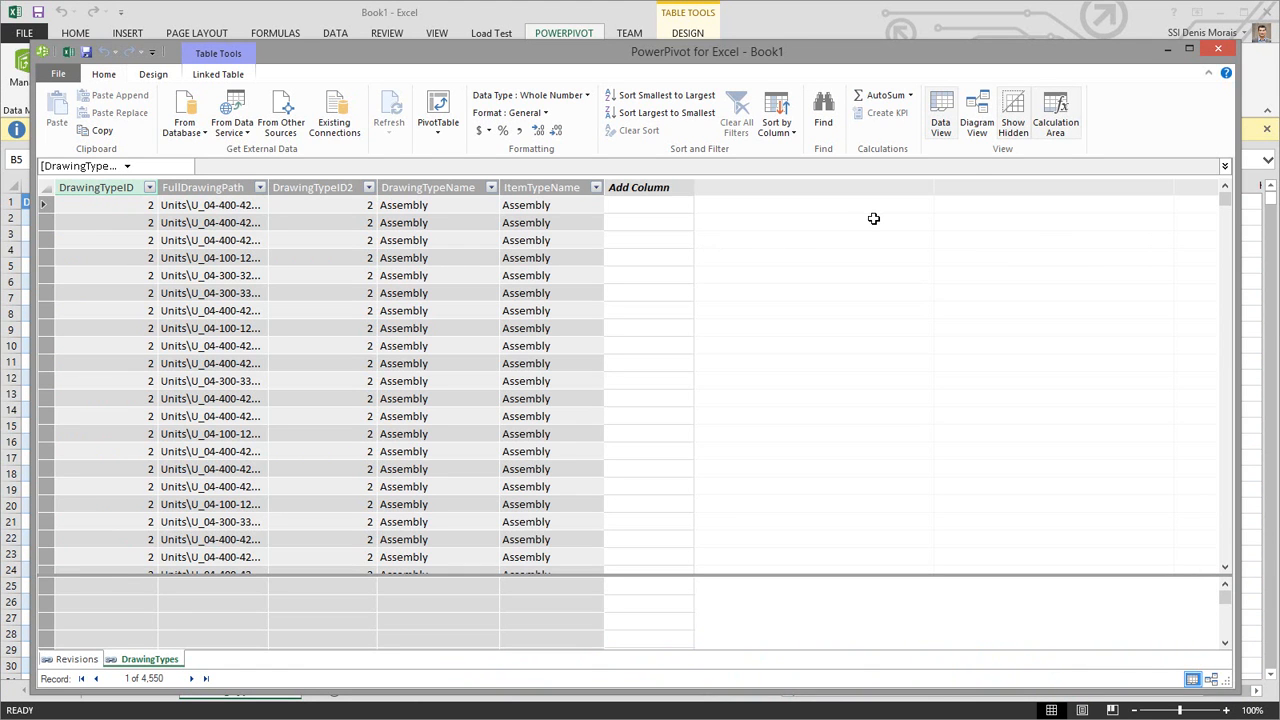
Step: In Diagram View, enlarge both table boxes and link FullModelDrawingPath to FullDrawingPath
{"action": "left_click", "coordinate": [977, 115]}
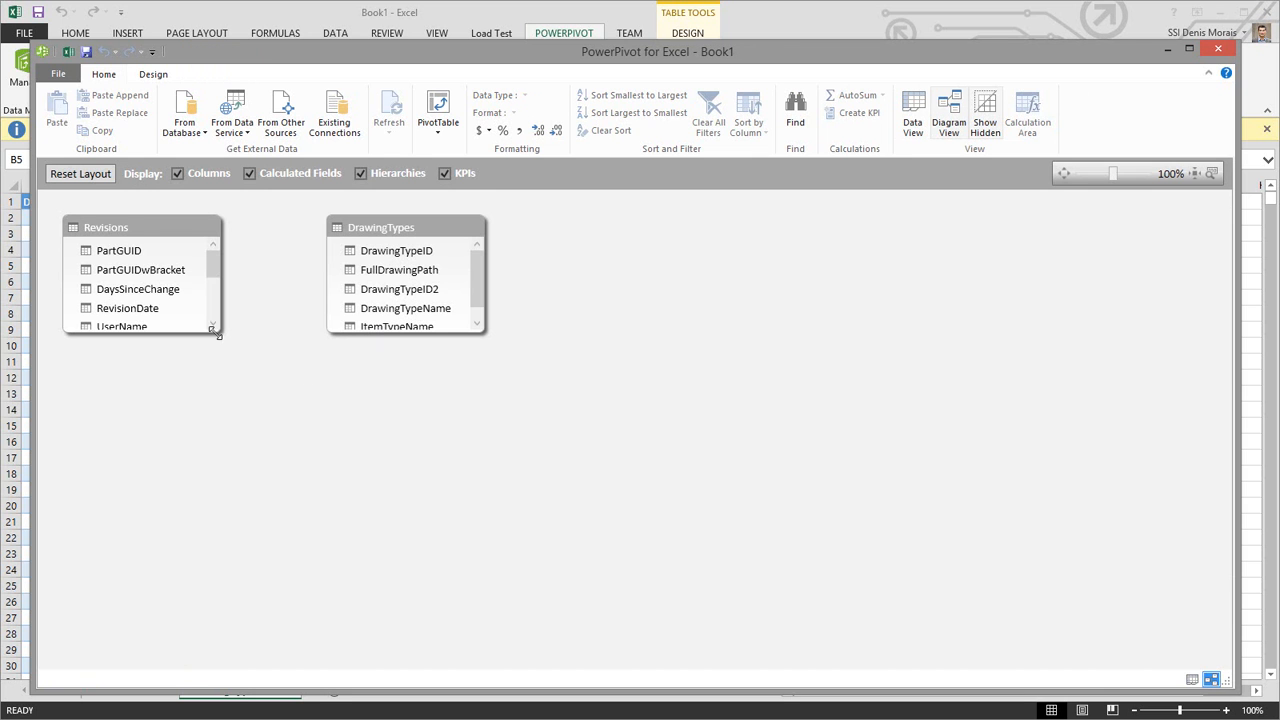
{"action": "left_click_drag", "start_coordinate": [221, 336], "coordinate": [238, 538]}
{"action": "left_click_drag", "start_coordinate": [484, 331], "coordinate": [486, 497]}
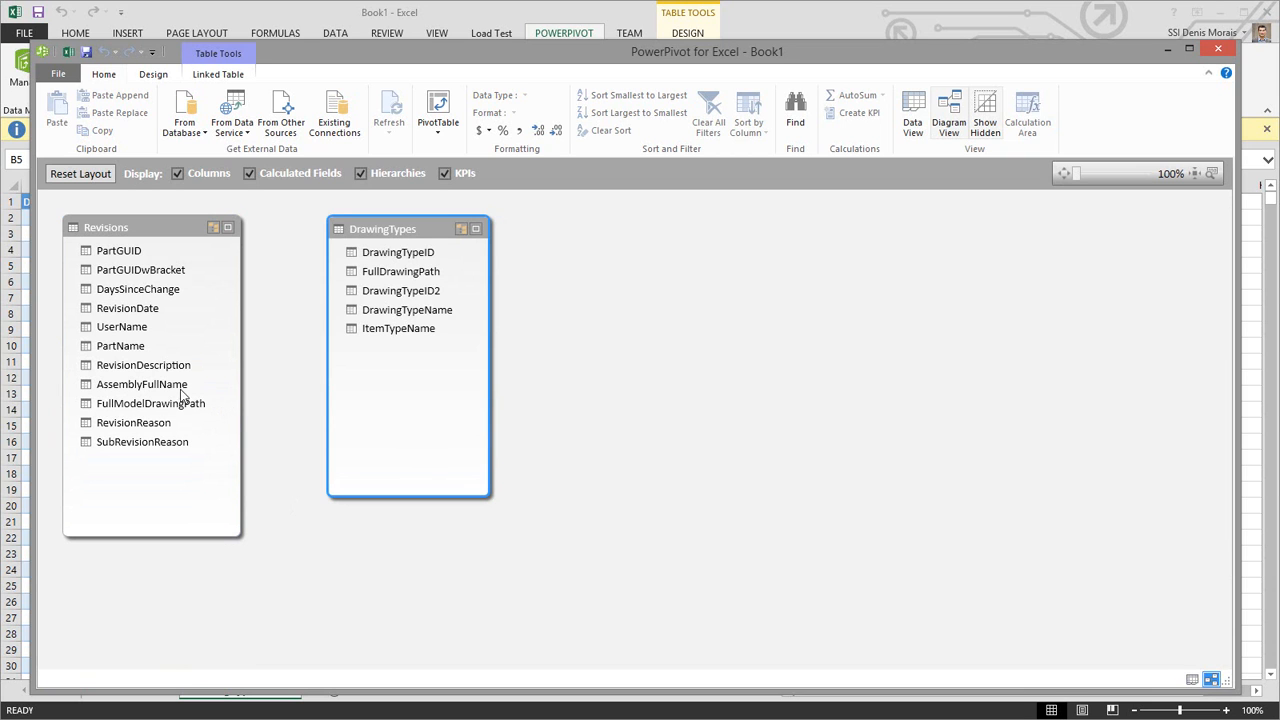
{"action": "left_click", "coordinate": [152, 405]}
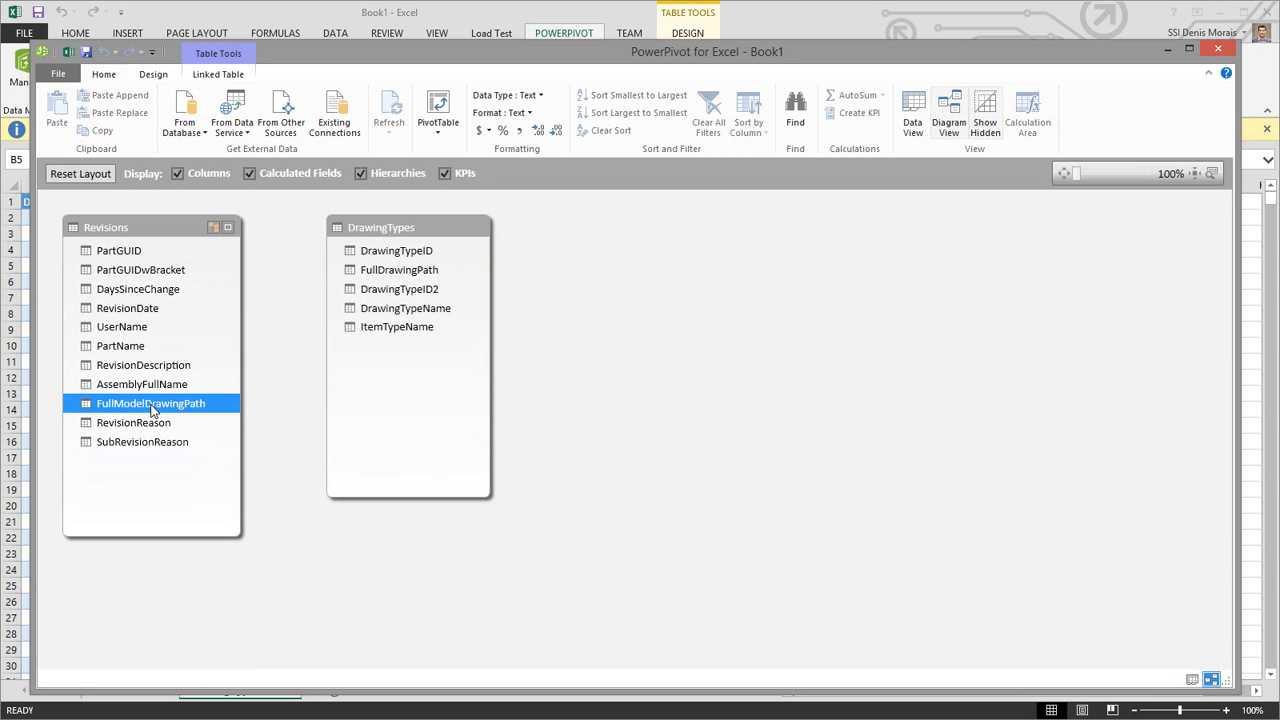
{"action": "left_click_drag", "start_coordinate": [152, 408], "coordinate": [378, 276]}
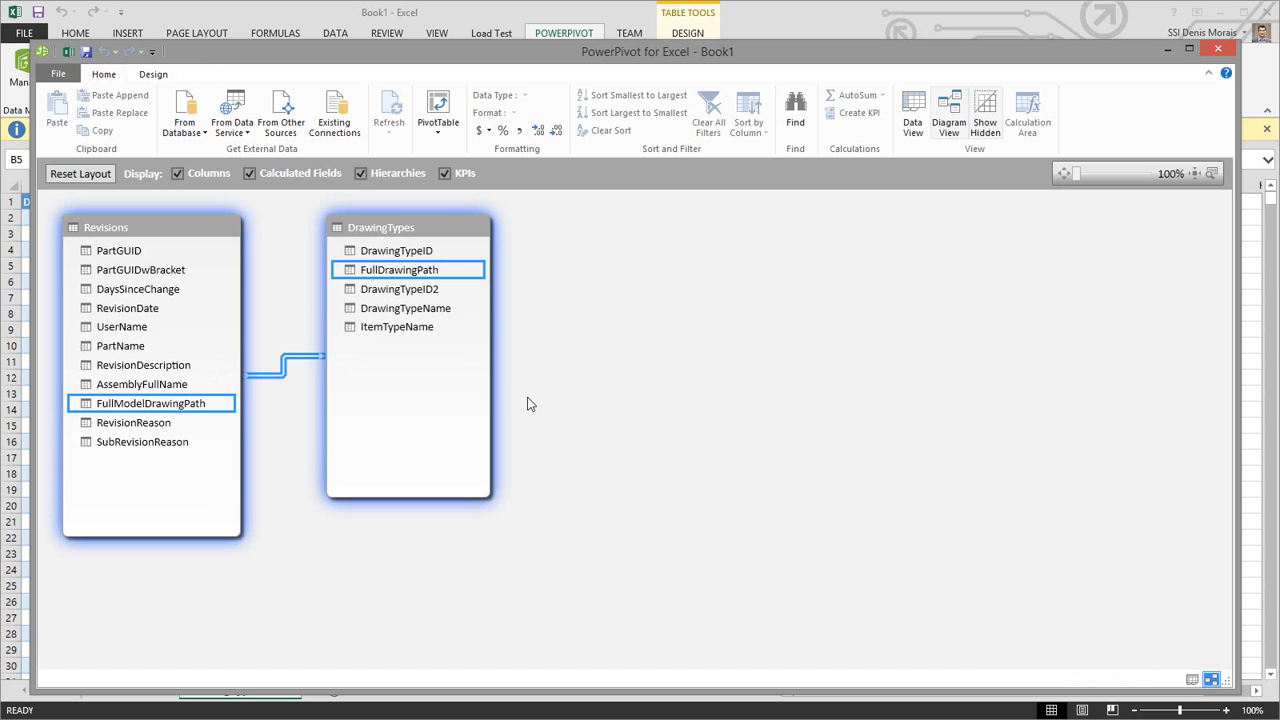
Step: Hide DrawingTypeID, FullDrawingPath and DrawingTypeID2 in DrawingTypes from client tools
{"action": "left_click", "coordinate": [410, 251]}
{"action": "right_click", "coordinate": [412, 249]}
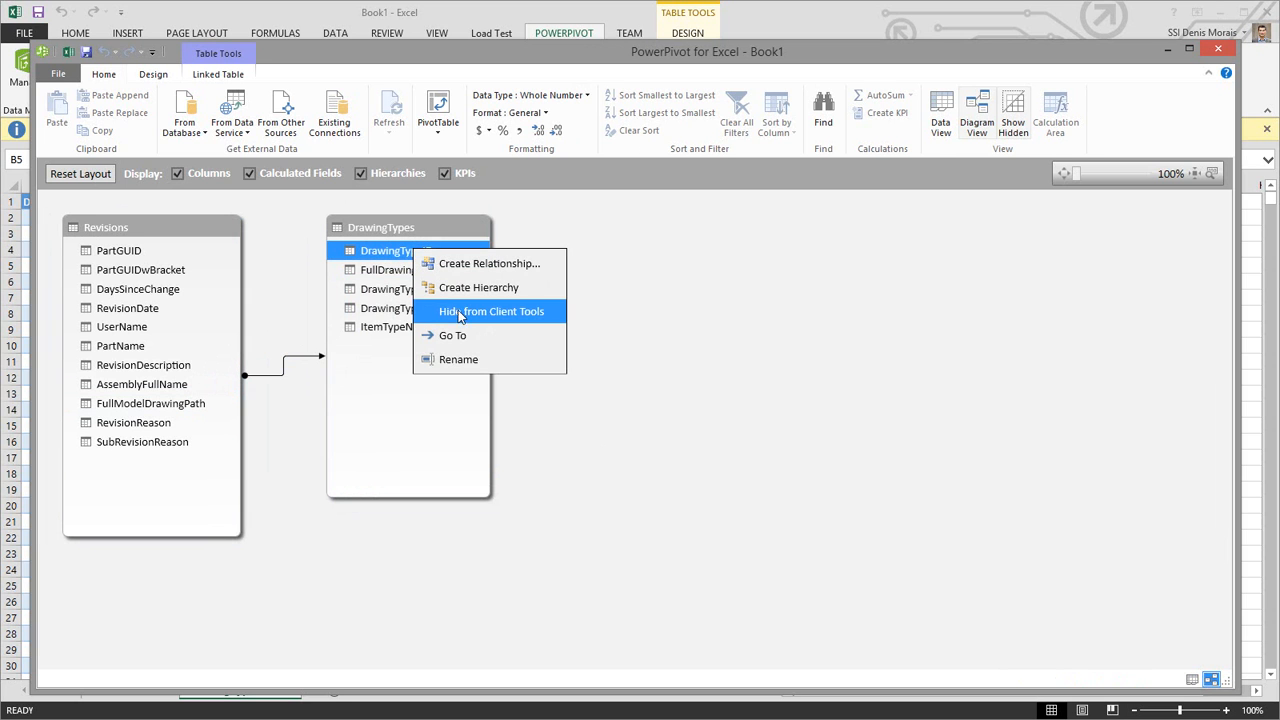
{"action": "left_click", "coordinate": [493, 312]}
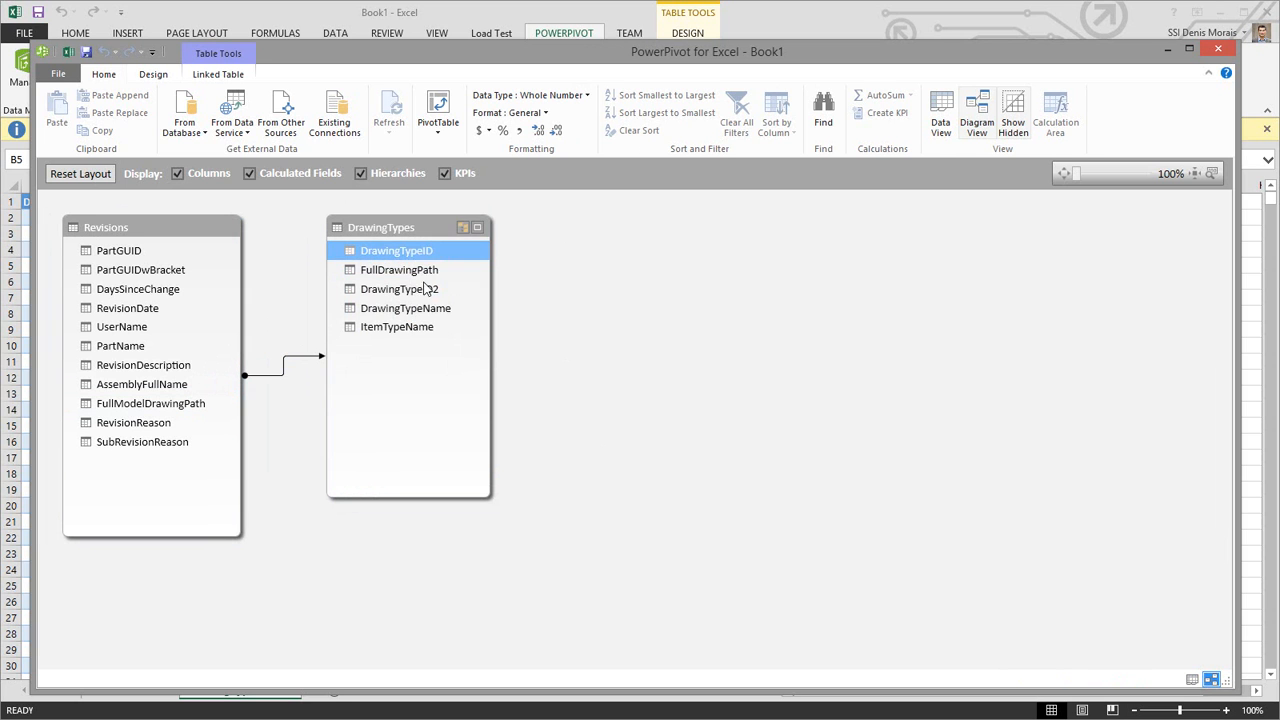
{"action": "right_click", "coordinate": [391, 271]}
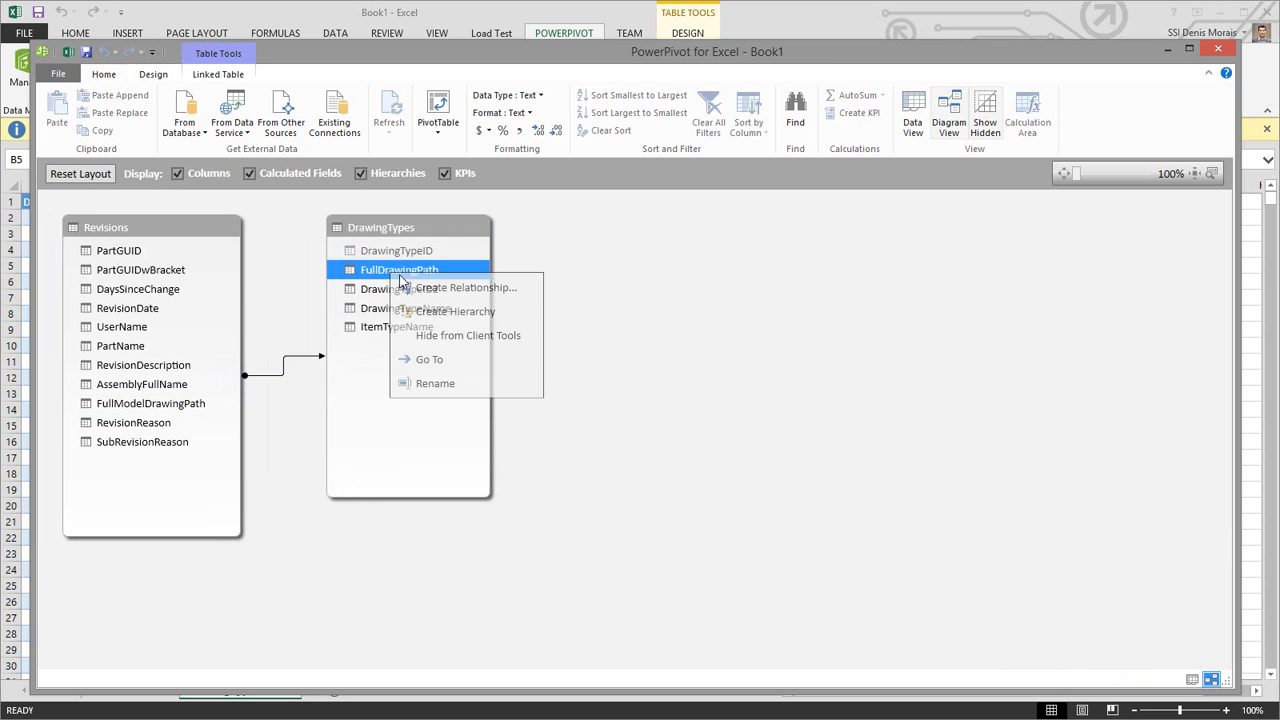
{"action": "left_click", "coordinate": [441, 336]}
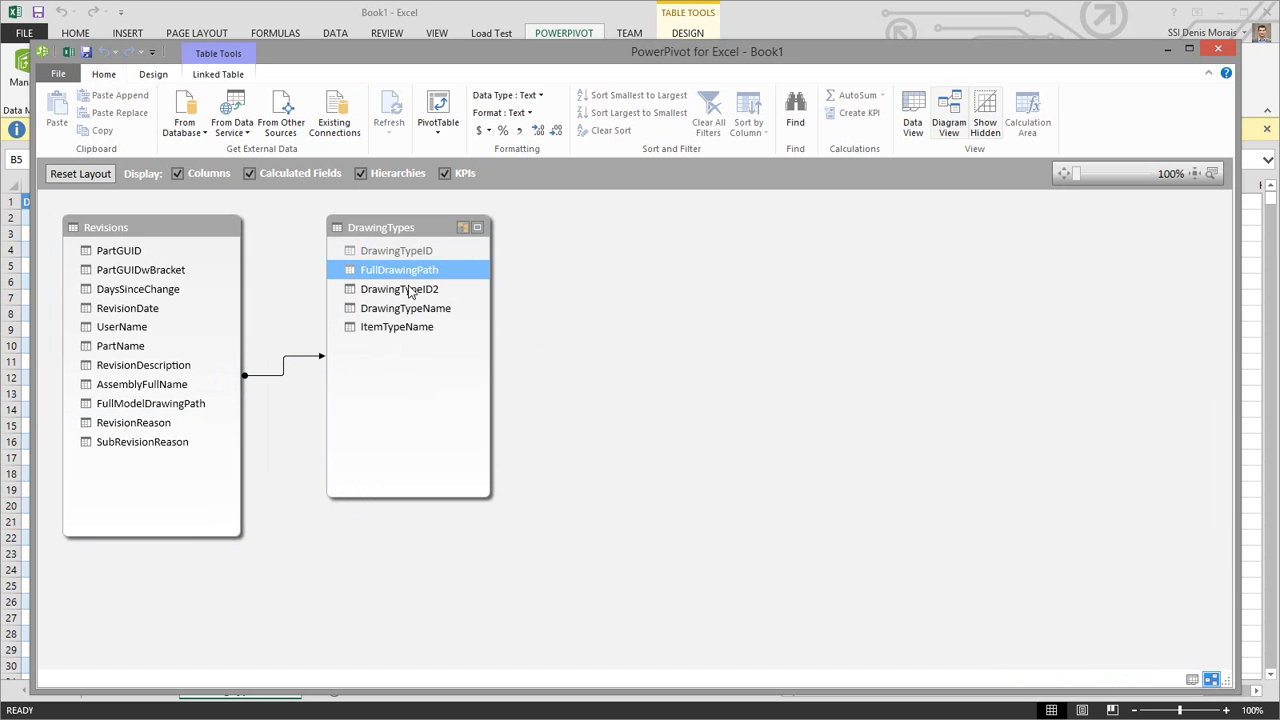
{"action": "right_click", "coordinate": [411, 290]}
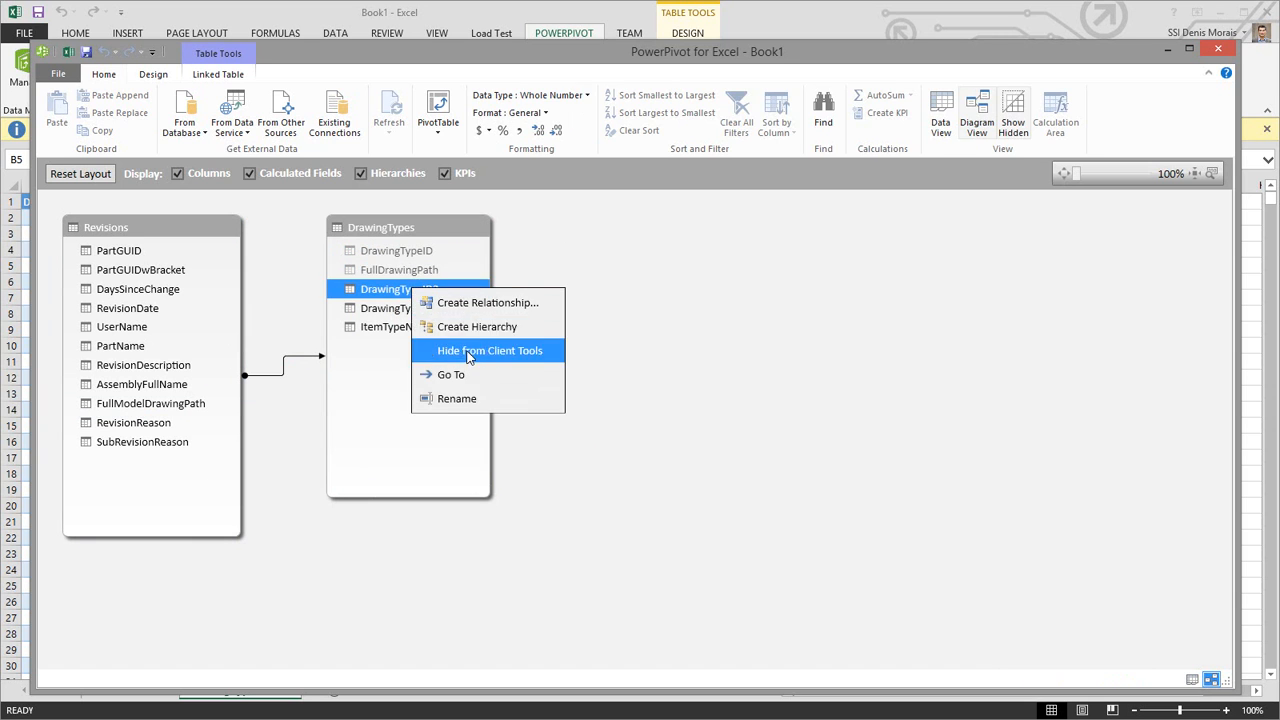
{"action": "left_click", "coordinate": [469, 352]}
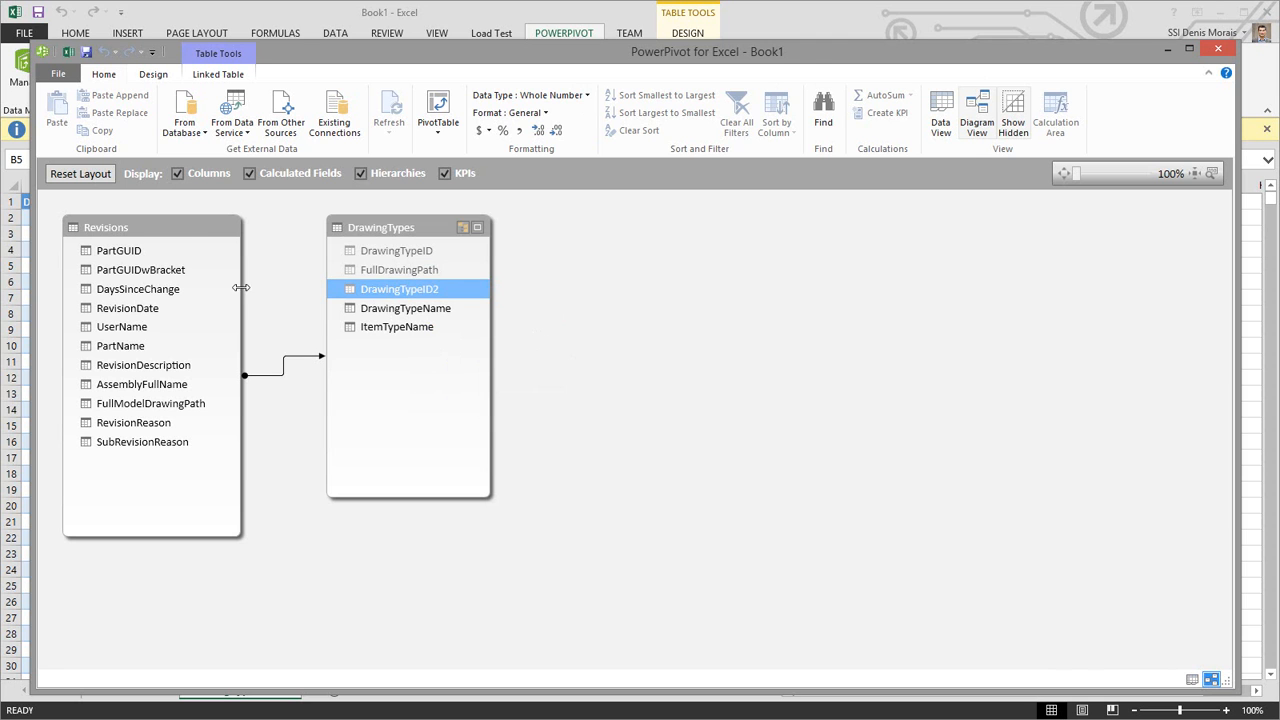
Step: Hide PartGUID and PartGUIDwBracket in Revisions from client tools, then minimize PowerPivot
{"action": "right_click", "coordinate": [122, 252]}
{"action": "left_click", "coordinate": [198, 310]}
{"action": "right_click", "coordinate": [150, 271]}
{"action": "left_click", "coordinate": [257, 336]}
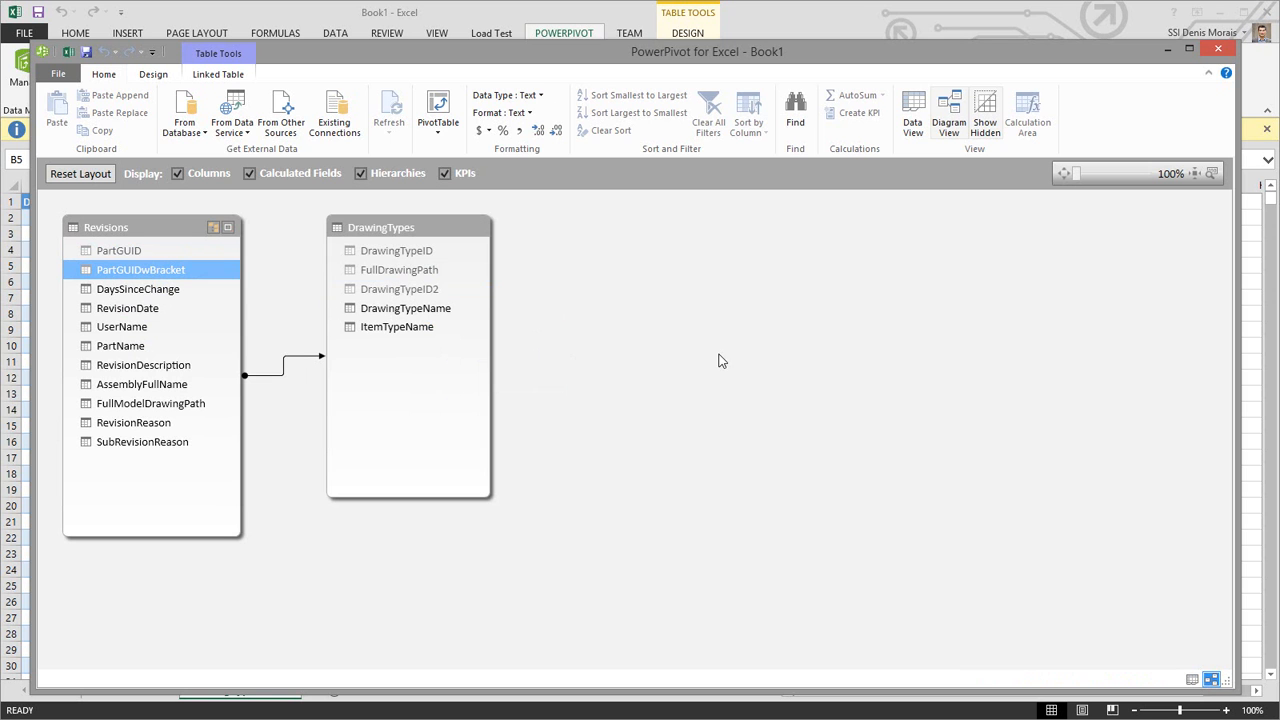
{"action": "left_click", "coordinate": [1166, 52]}
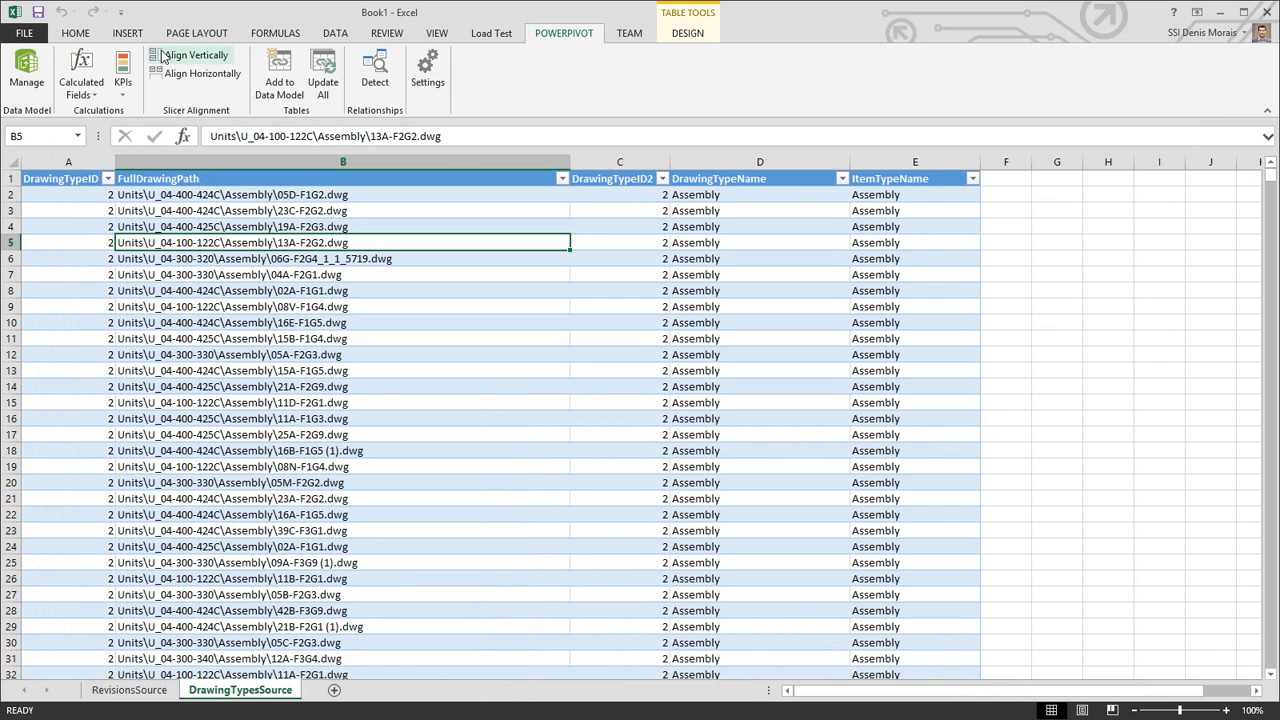
Step: Insert a new Power View report sheet from the INSERT ribbon
{"action": "left_click", "coordinate": [130, 35]}
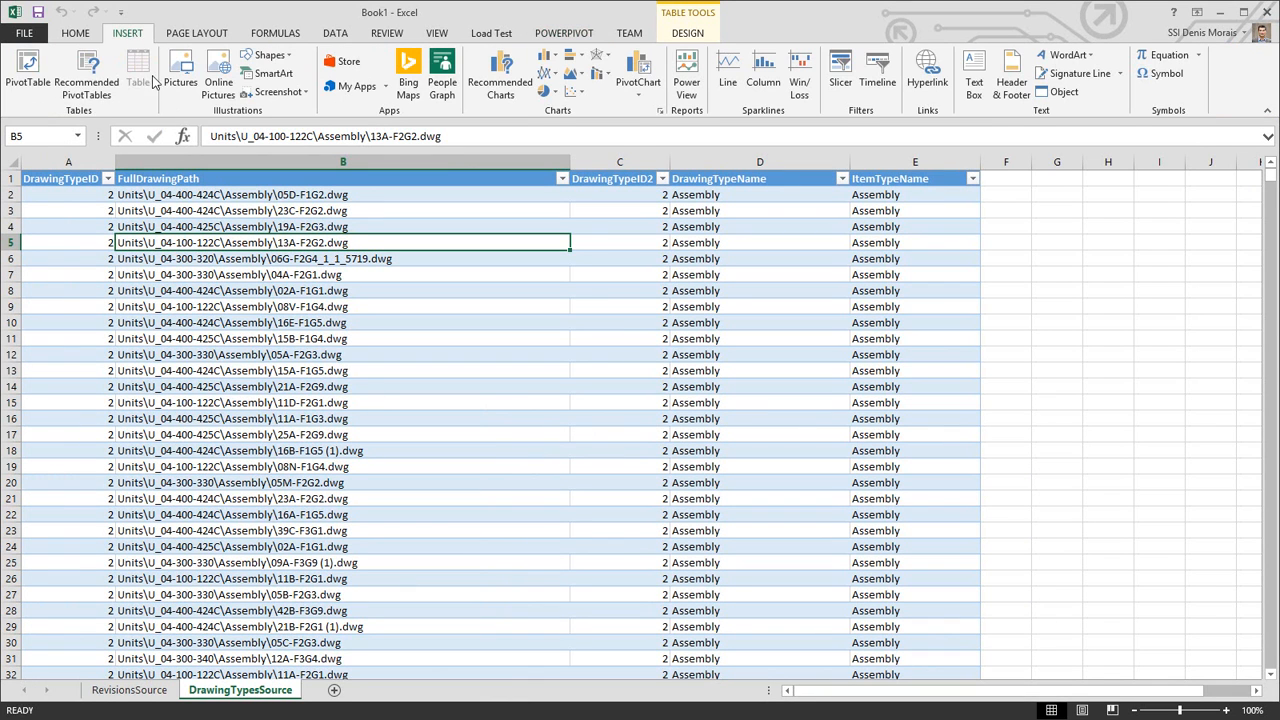
{"action": "left_click", "coordinate": [687, 80]}
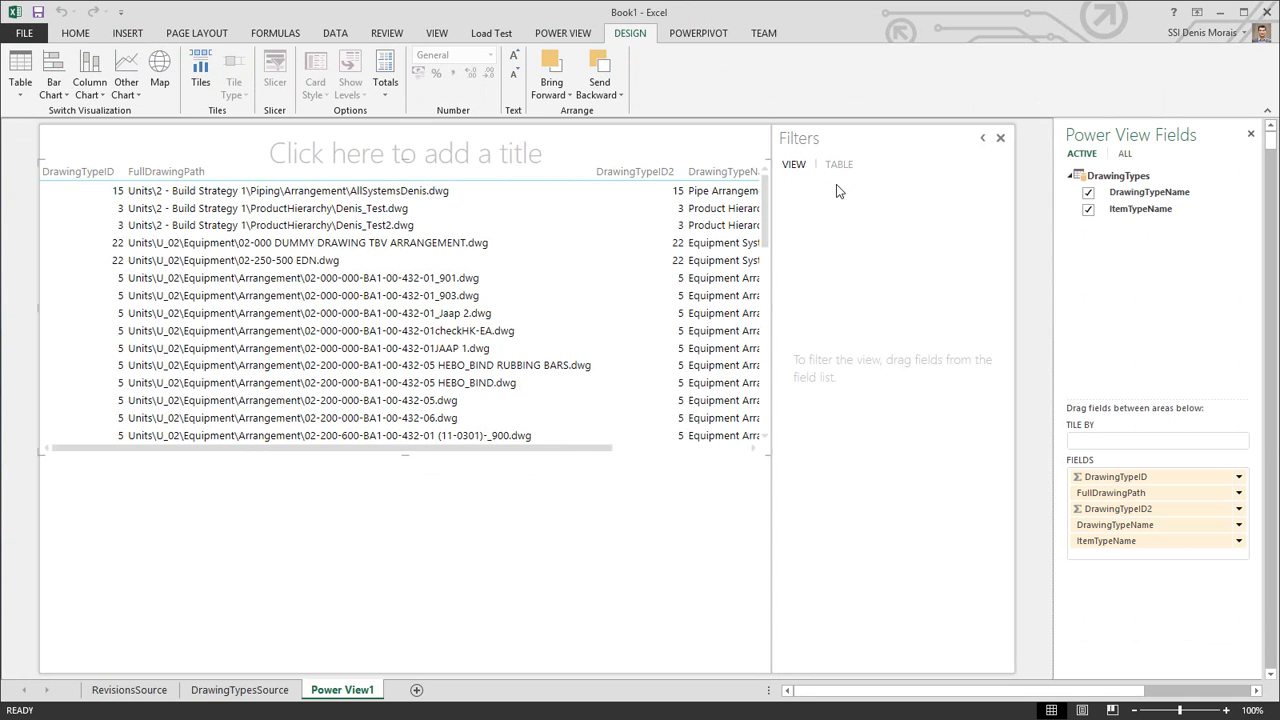
Step: Remove ItemTypeName and DrawingTypeName from the report table and list all model fields
{"action": "left_click", "coordinate": [340, 284]}
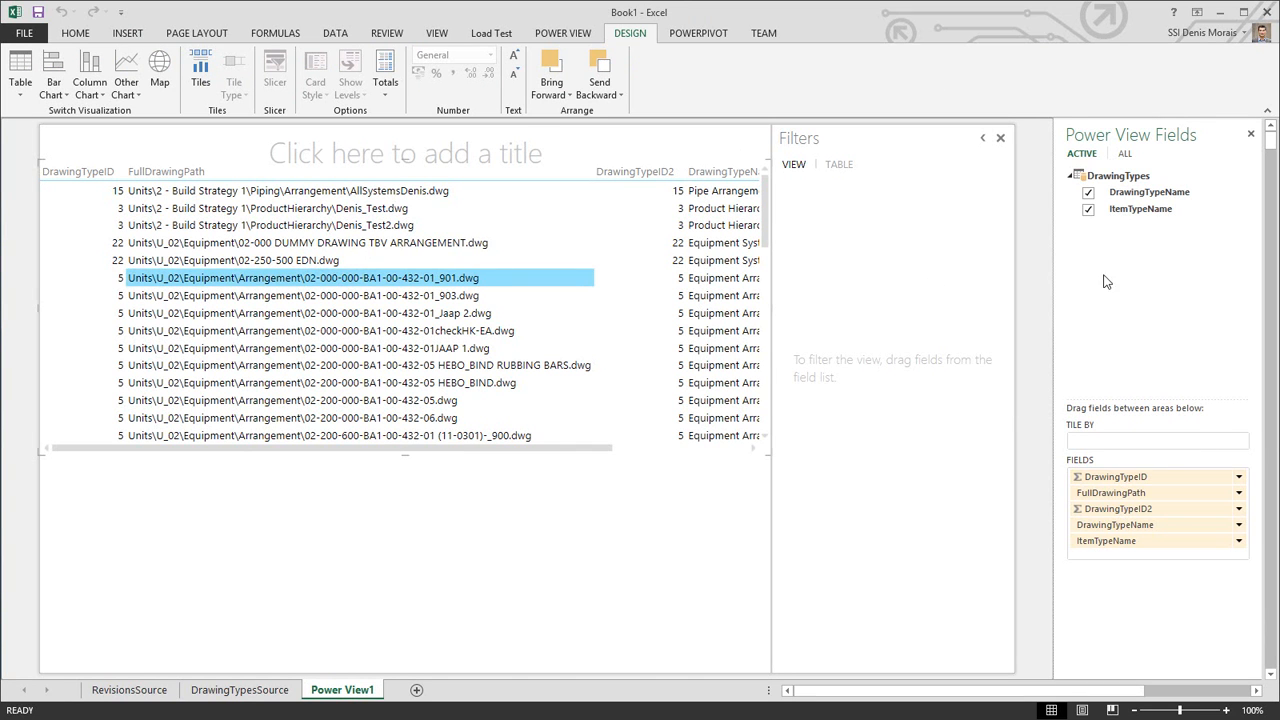
{"action": "left_click", "coordinate": [1088, 208]}
{"action": "left_click", "coordinate": [1088, 192]}
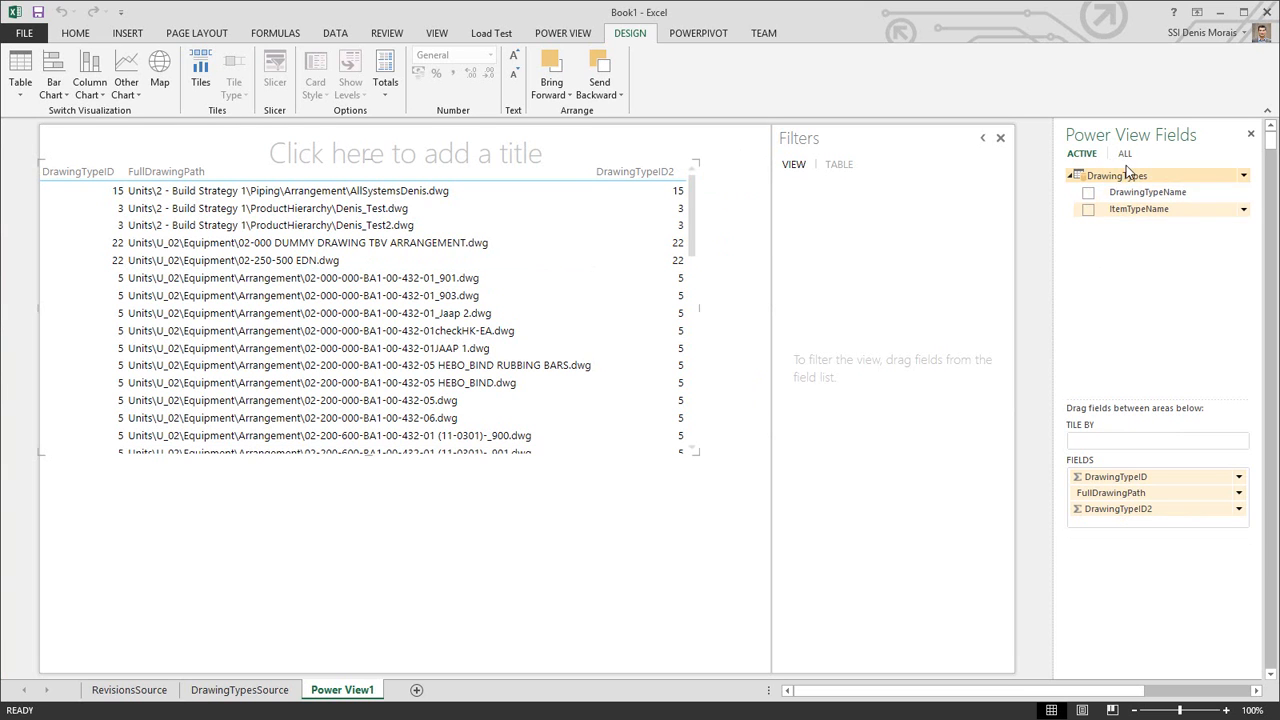
{"action": "left_click", "coordinate": [1127, 155]}
{"action": "left_click", "coordinate": [1082, 155]}
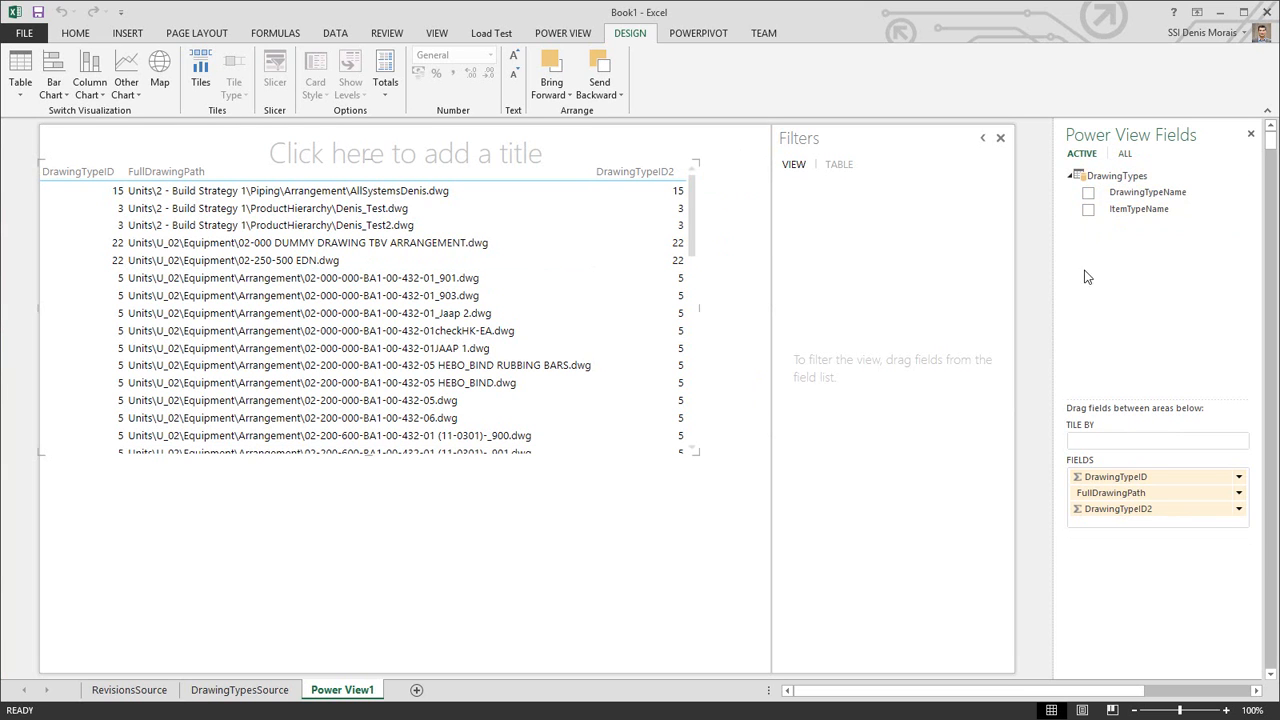
{"action": "left_click", "coordinate": [1125, 155]}
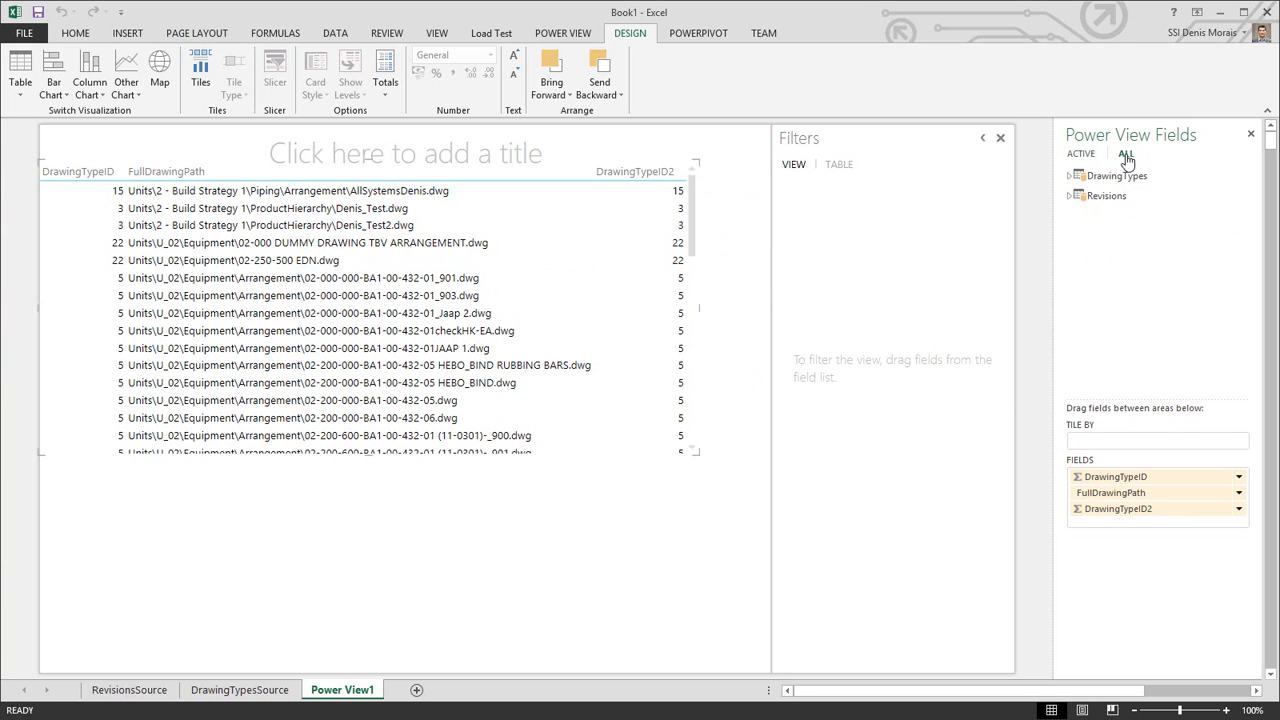
{"action": "left_click", "coordinate": [1071, 195]}
{"action": "left_click", "coordinate": [1072, 175]}
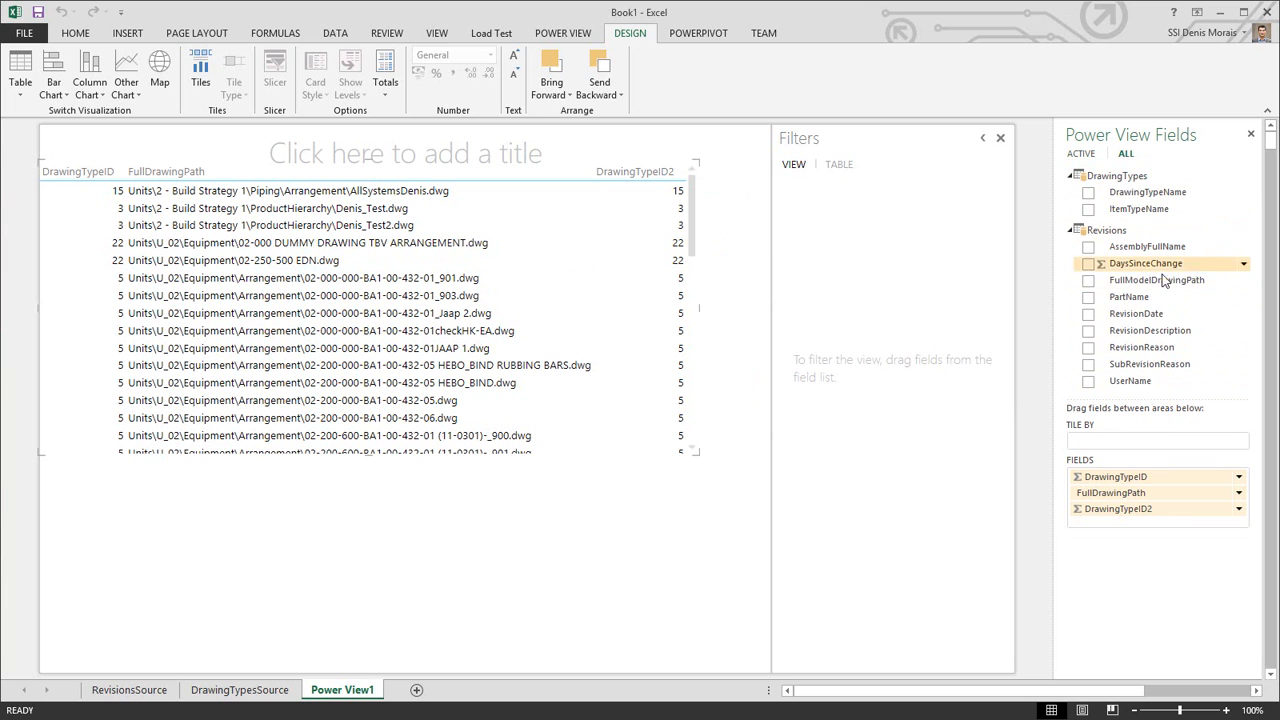
Step: Drag out DrawingTypeID, DrawingTypeID2 and FullDrawingPath, then place RevisionDate on the report as a table
{"action": "left_click_drag", "start_coordinate": [1205, 477], "coordinate": [1234, 378]}
{"action": "left_click_drag", "start_coordinate": [1169, 490], "coordinate": [1202, 397]}
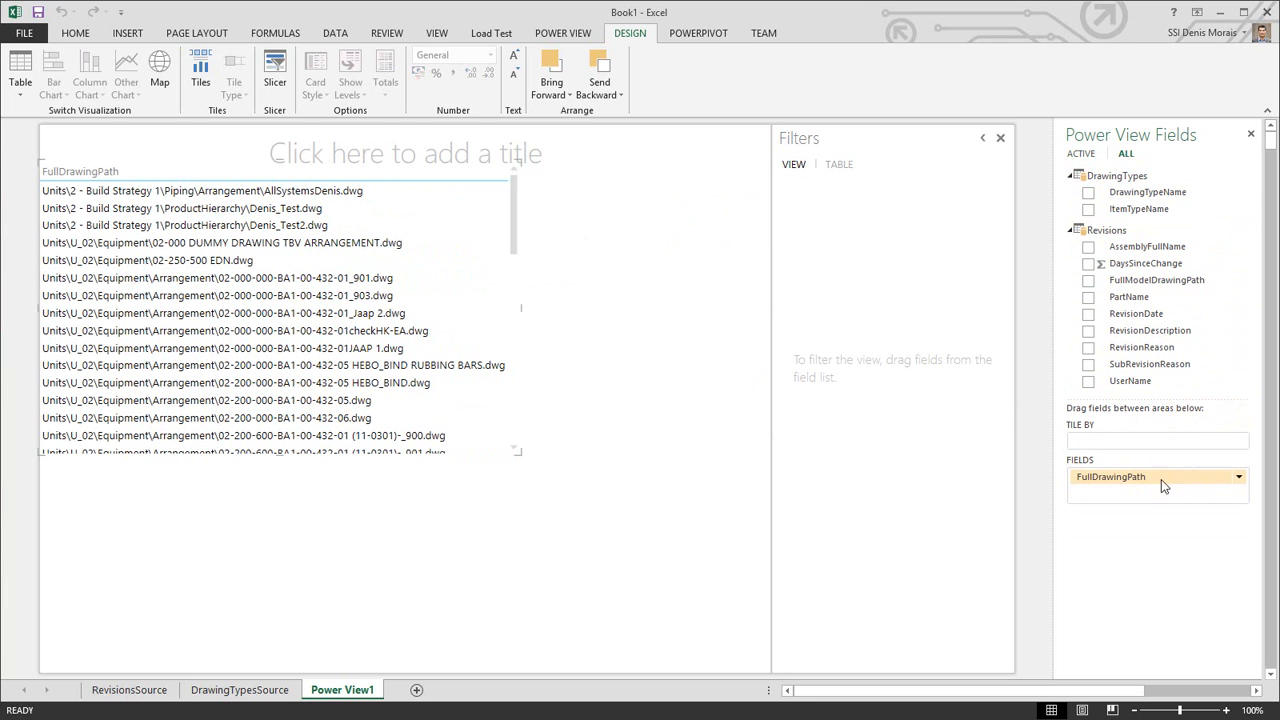
{"action": "left_click_drag", "start_coordinate": [1163, 479], "coordinate": [1200, 398]}
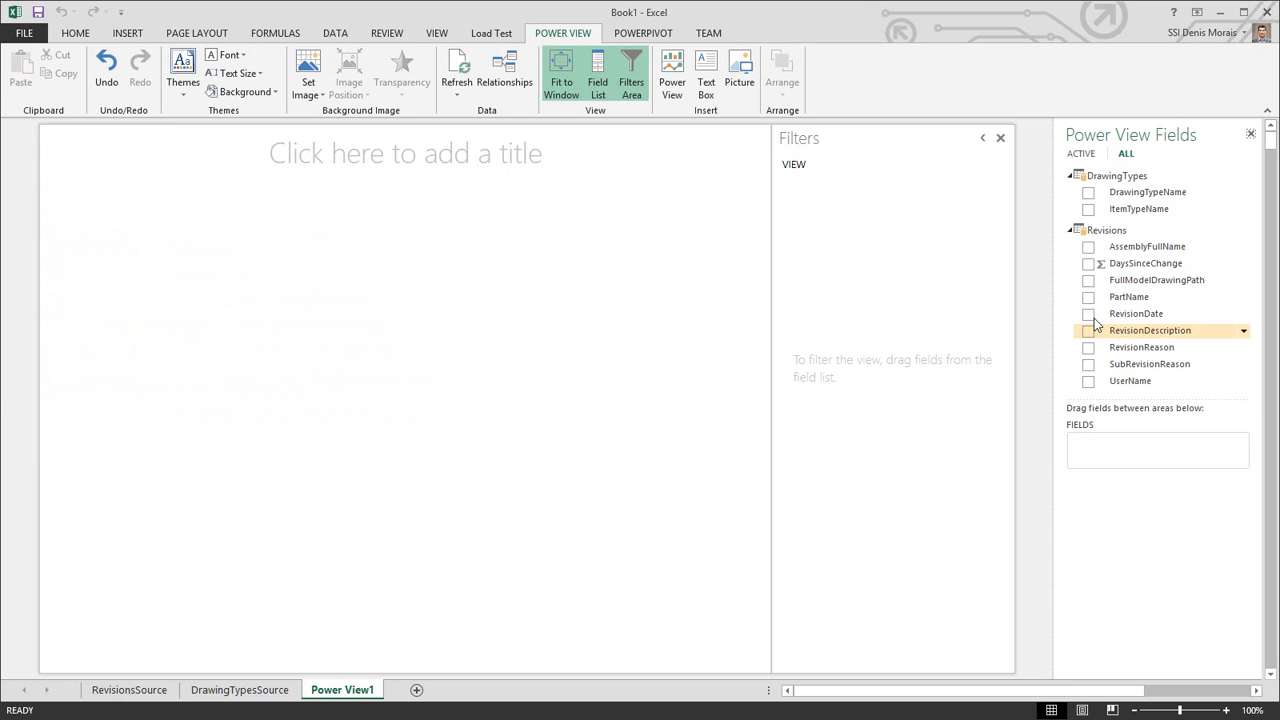
{"action": "left_click_drag", "start_coordinate": [1138, 314], "coordinate": [192, 280]}
{"action": "left_click_drag", "start_coordinate": [1125, 381], "coordinate": [1076, 382]}
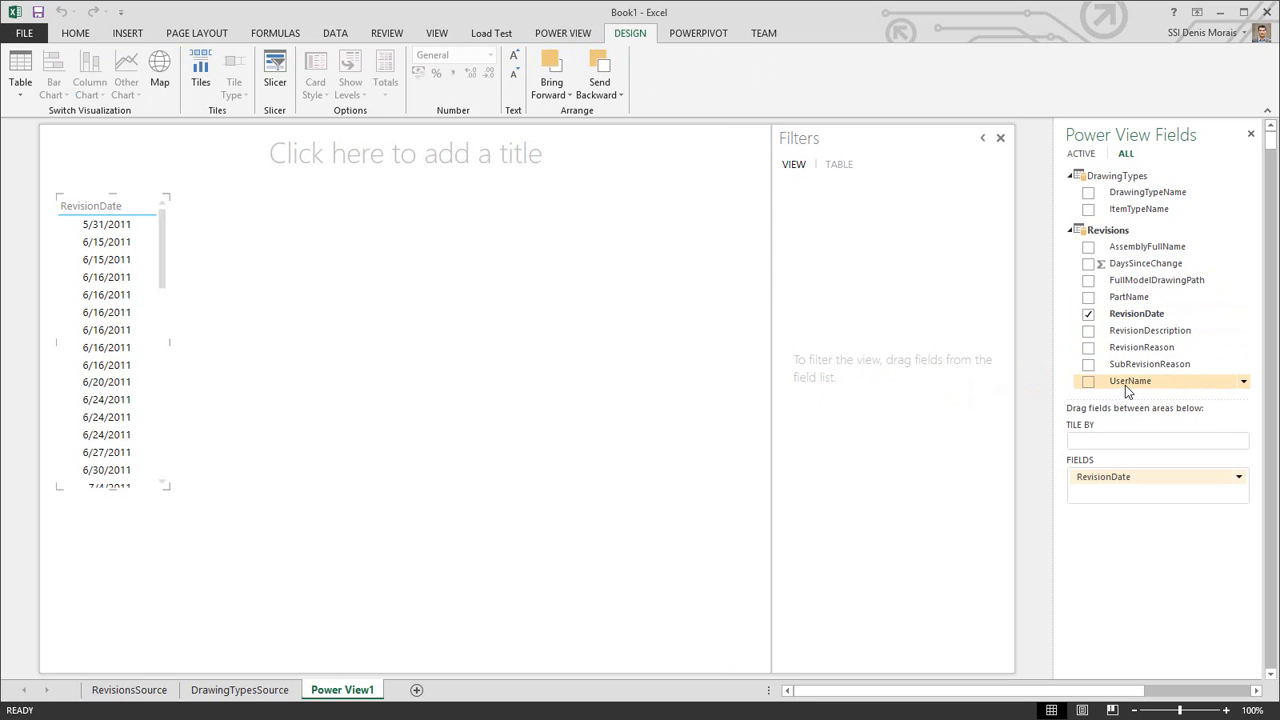
Step: Add UserName to the table and summarise RevisionDate as Count (Not Blank)
{"action": "left_click_drag", "start_coordinate": [1130, 390], "coordinate": [104, 292]}
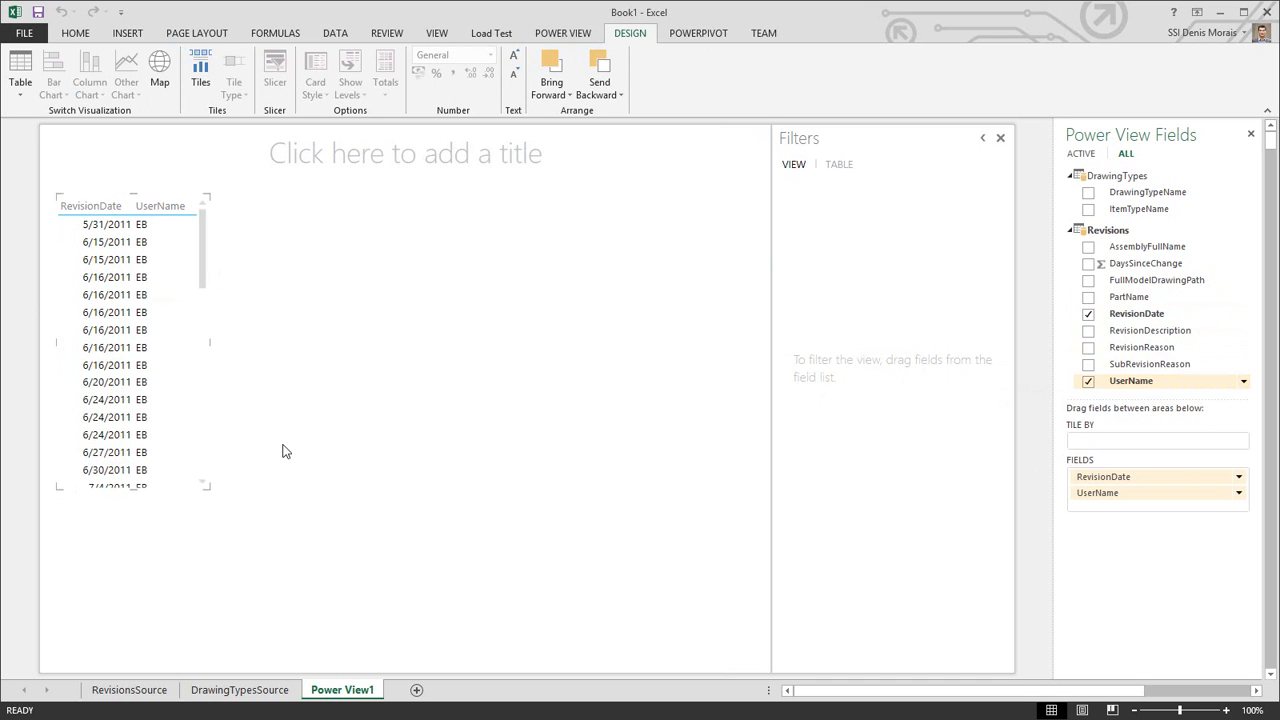
{"action": "left_click", "coordinate": [1240, 479]}
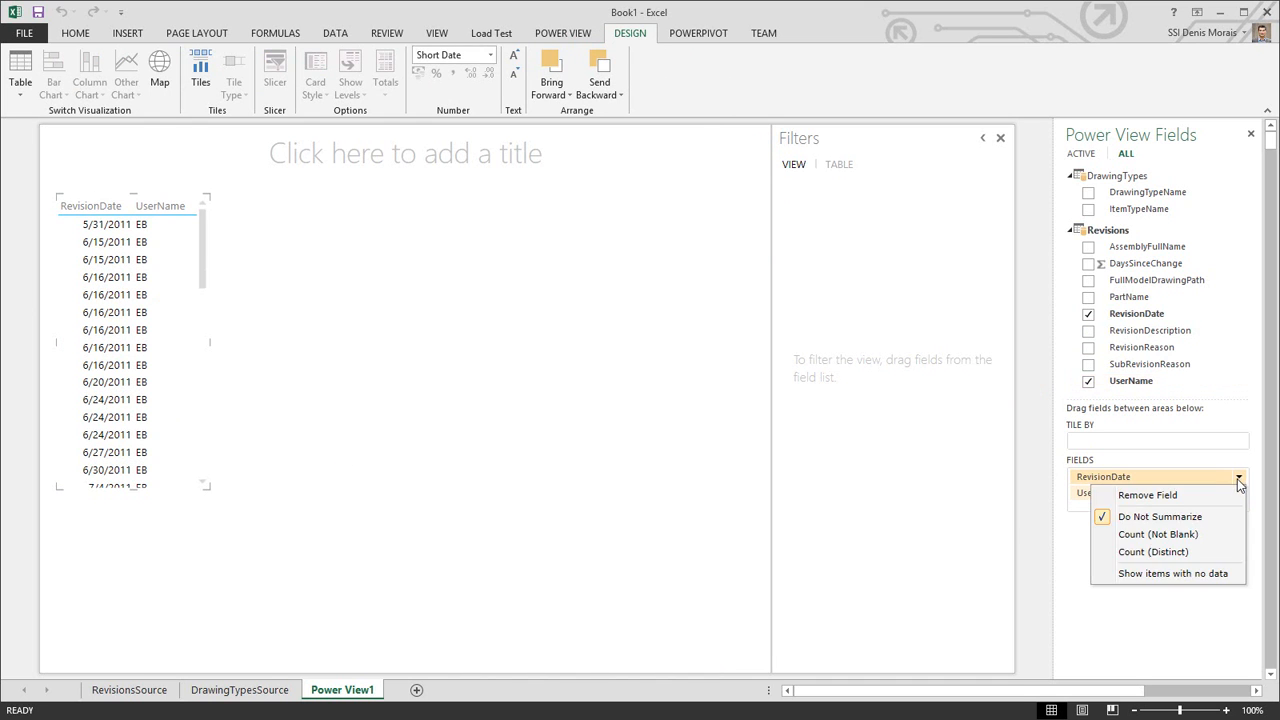
{"action": "left_click", "coordinate": [1207, 540]}
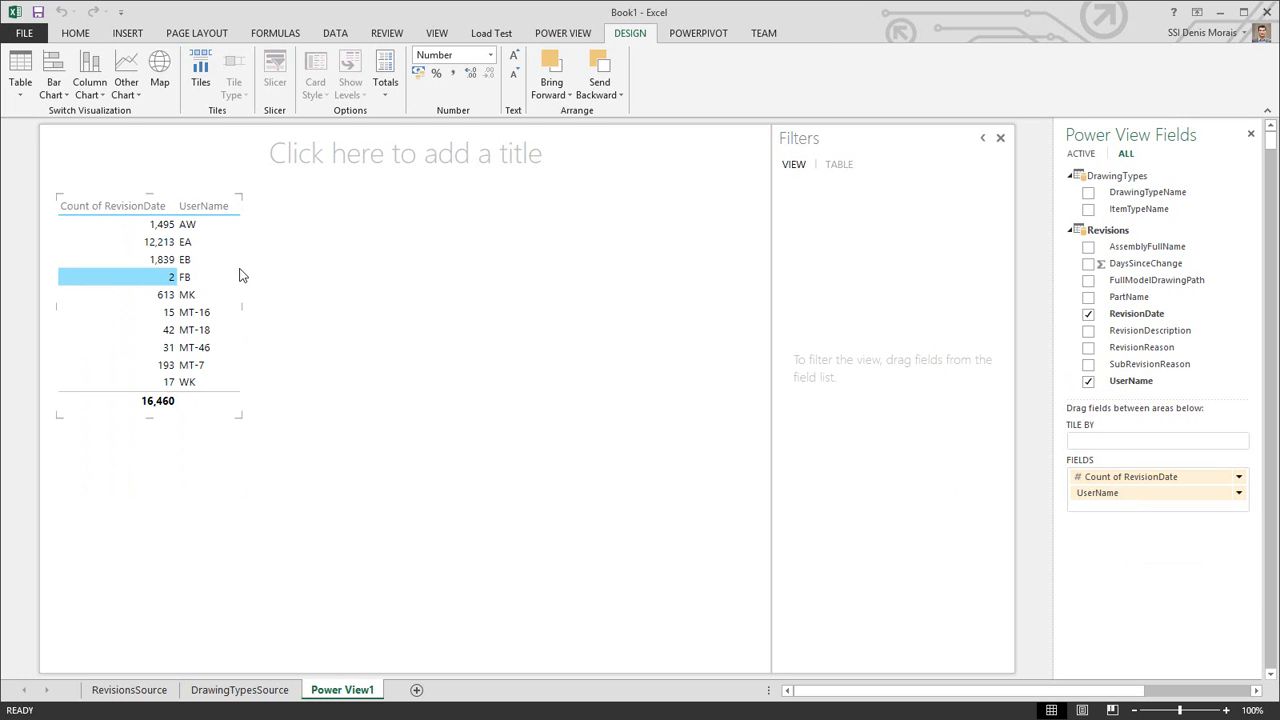
{"action": "left_click", "coordinate": [67, 97]}
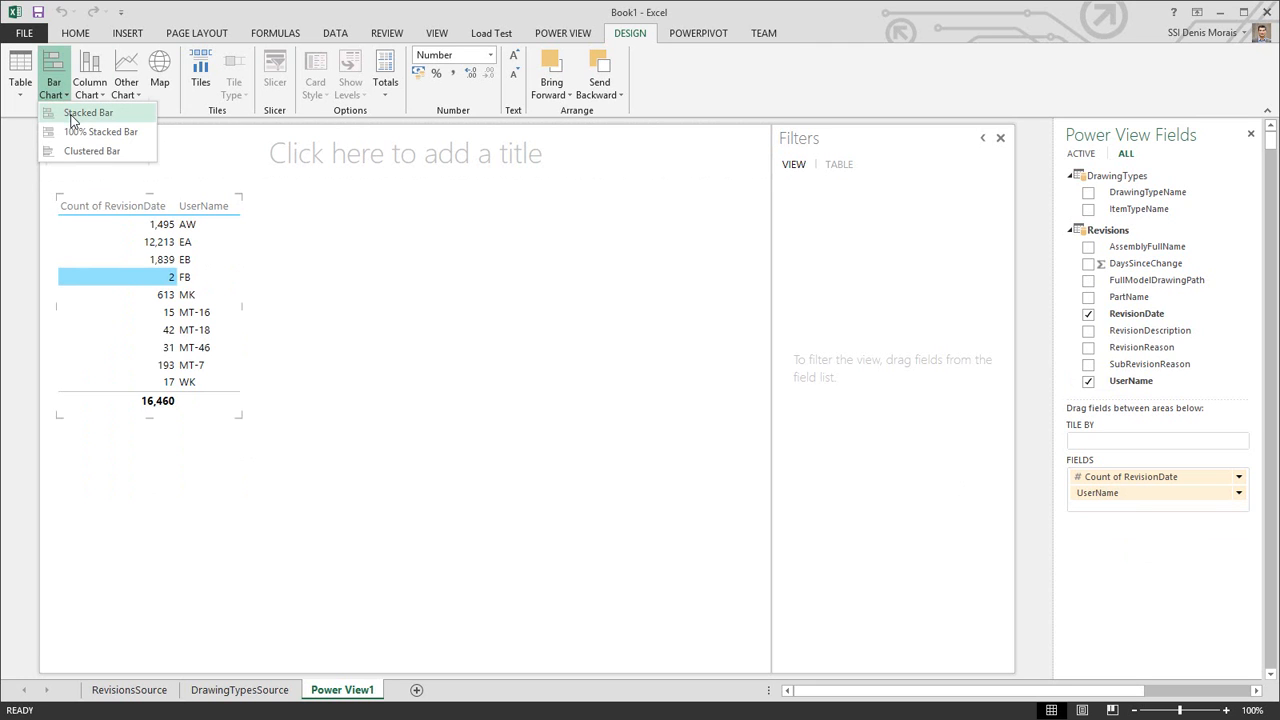
Step: Convert the table to a Stacked Bar chart, enlarge it, and use RevisionReason as the legend
{"action": "left_click", "coordinate": [71, 116]}
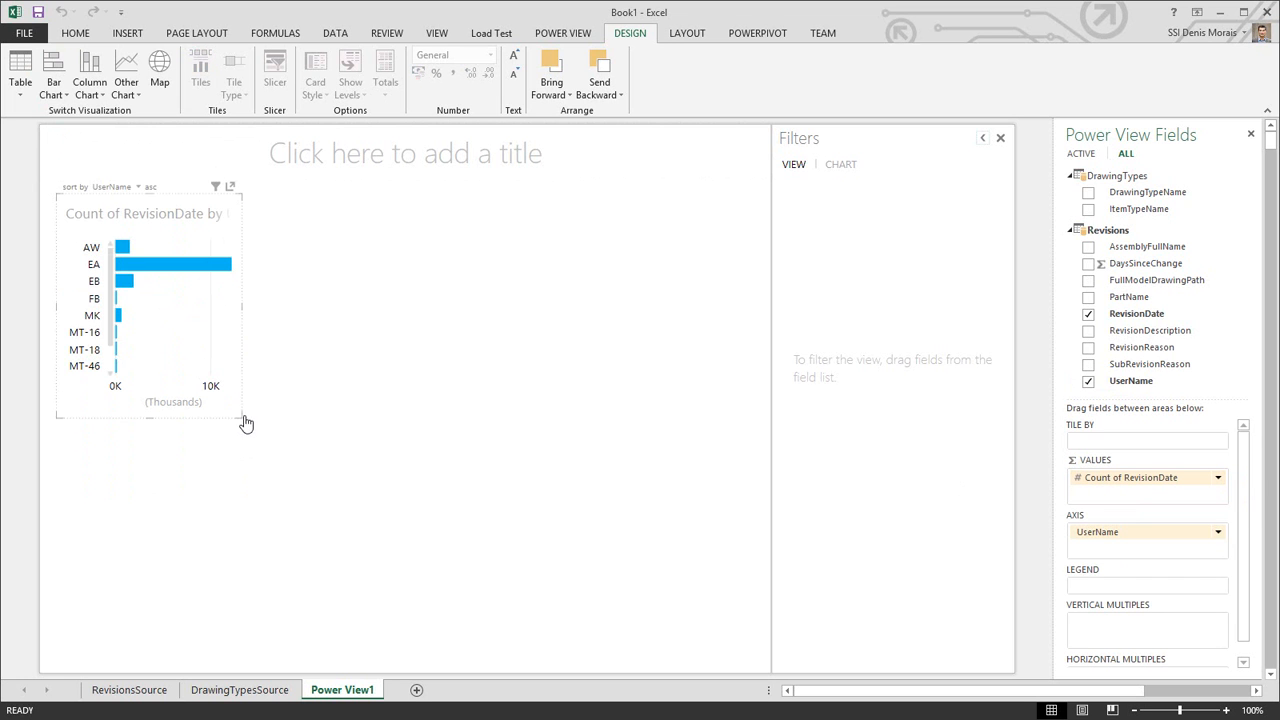
{"action": "left_click_drag", "start_coordinate": [242, 416], "coordinate": [681, 507]}
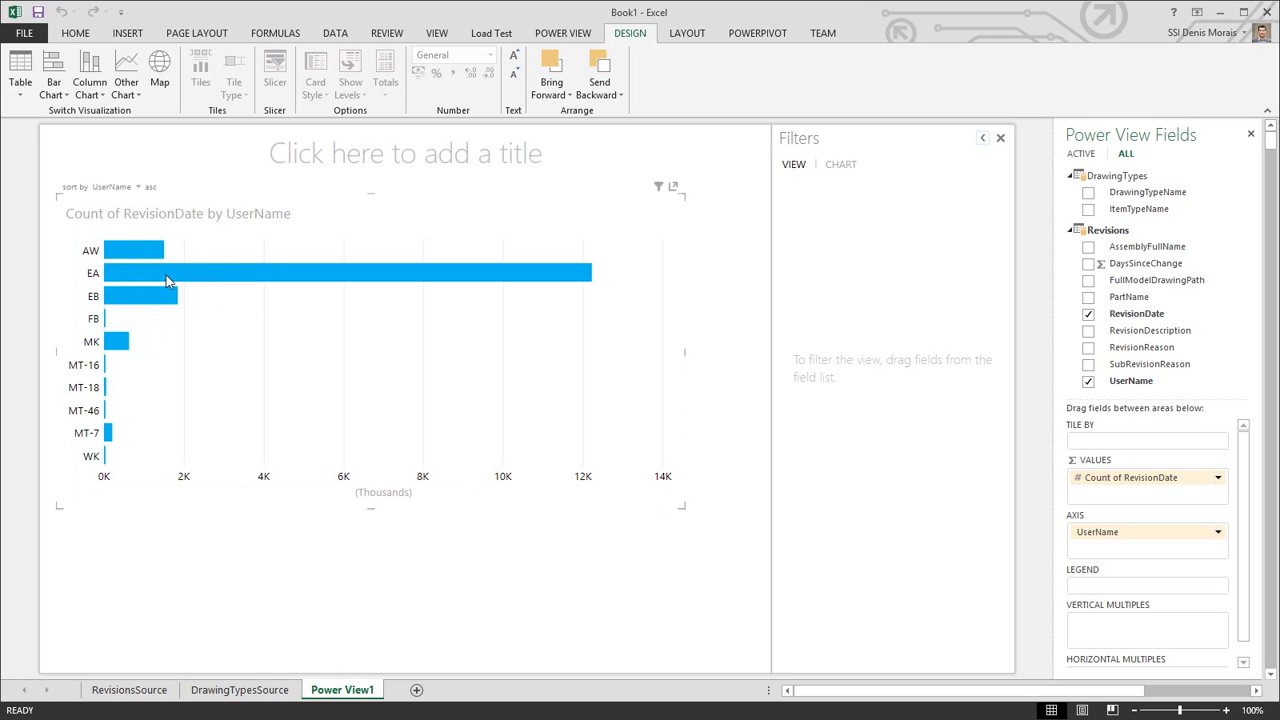
{"action": "mouse_move", "coordinate": [180, 280]}
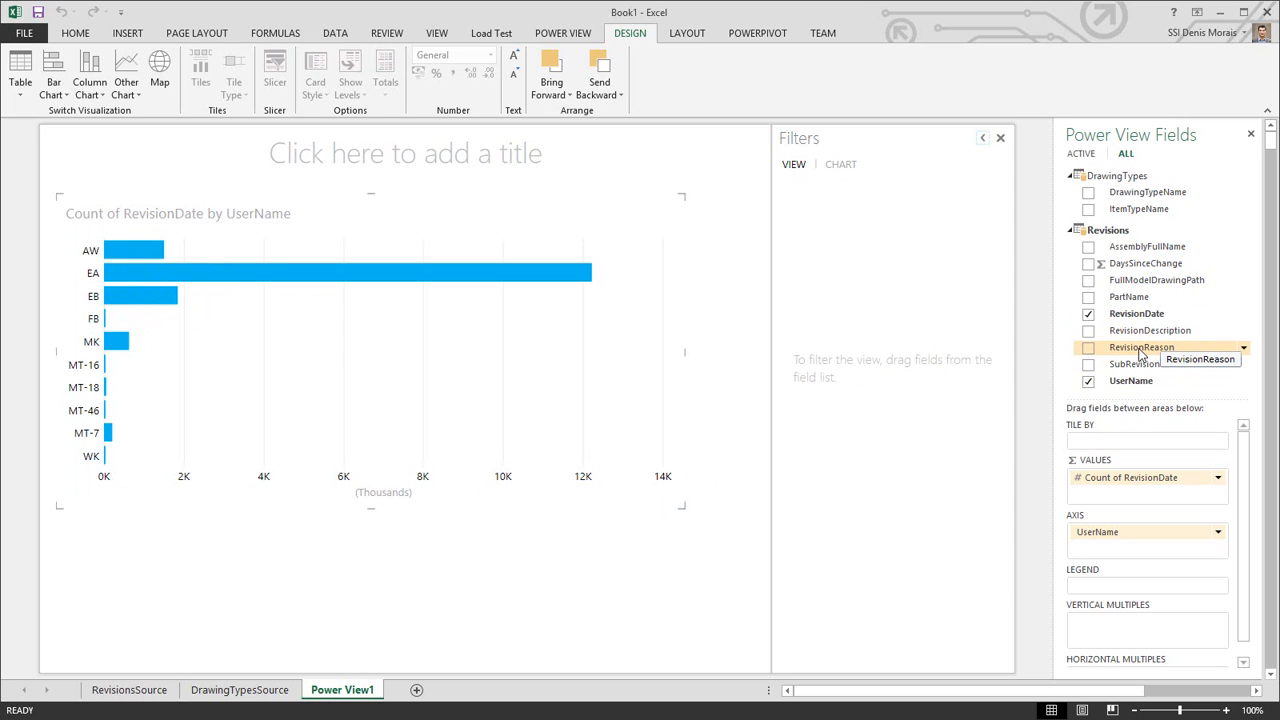
{"action": "left_click_drag", "start_coordinate": [1139, 352], "coordinate": [1135, 595]}
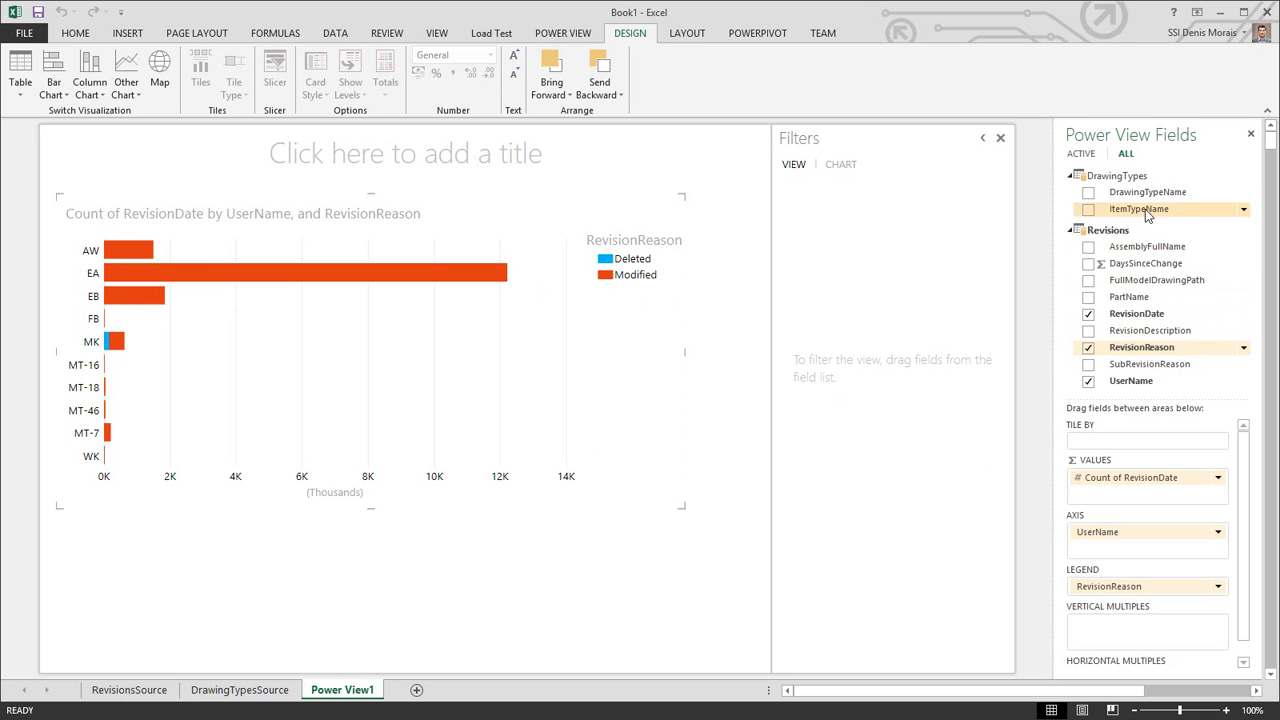
Step: Split each user's bar by ItemTypeName and sort users by Count of RevisionDate descending
{"action": "left_click_drag", "start_coordinate": [1133, 212], "coordinate": [1136, 586]}
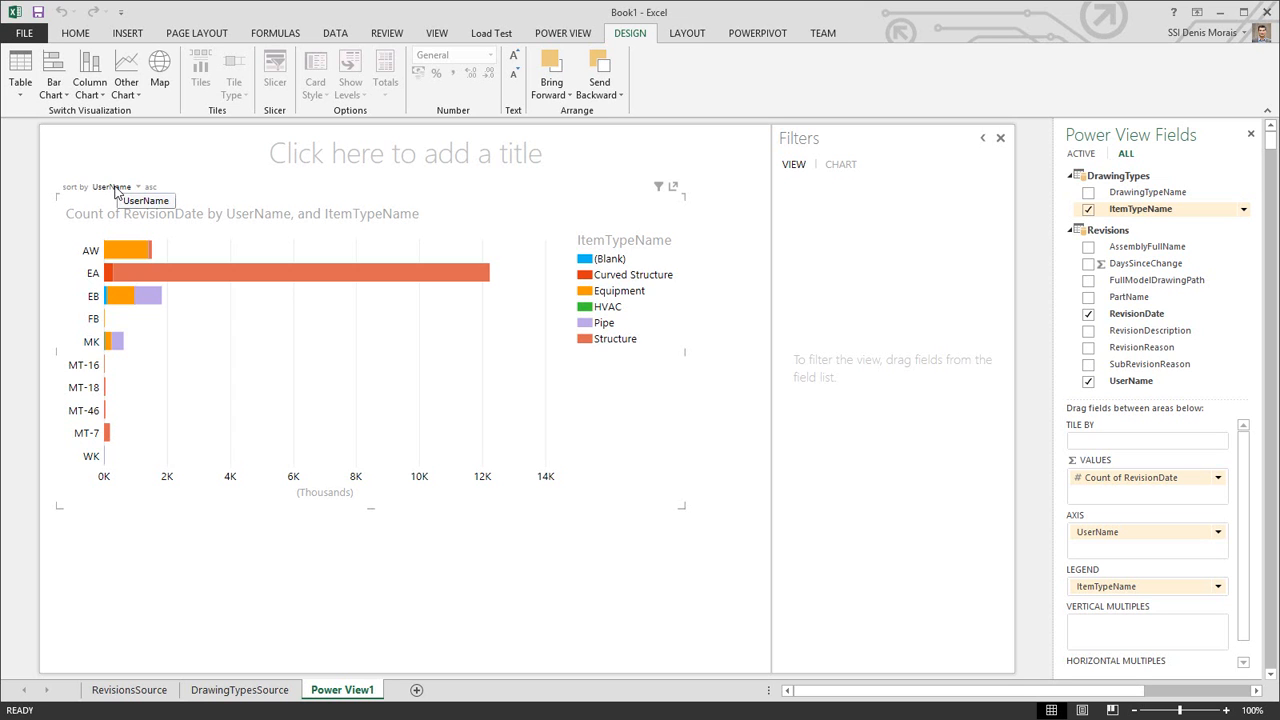
{"action": "left_click", "coordinate": [118, 190]}
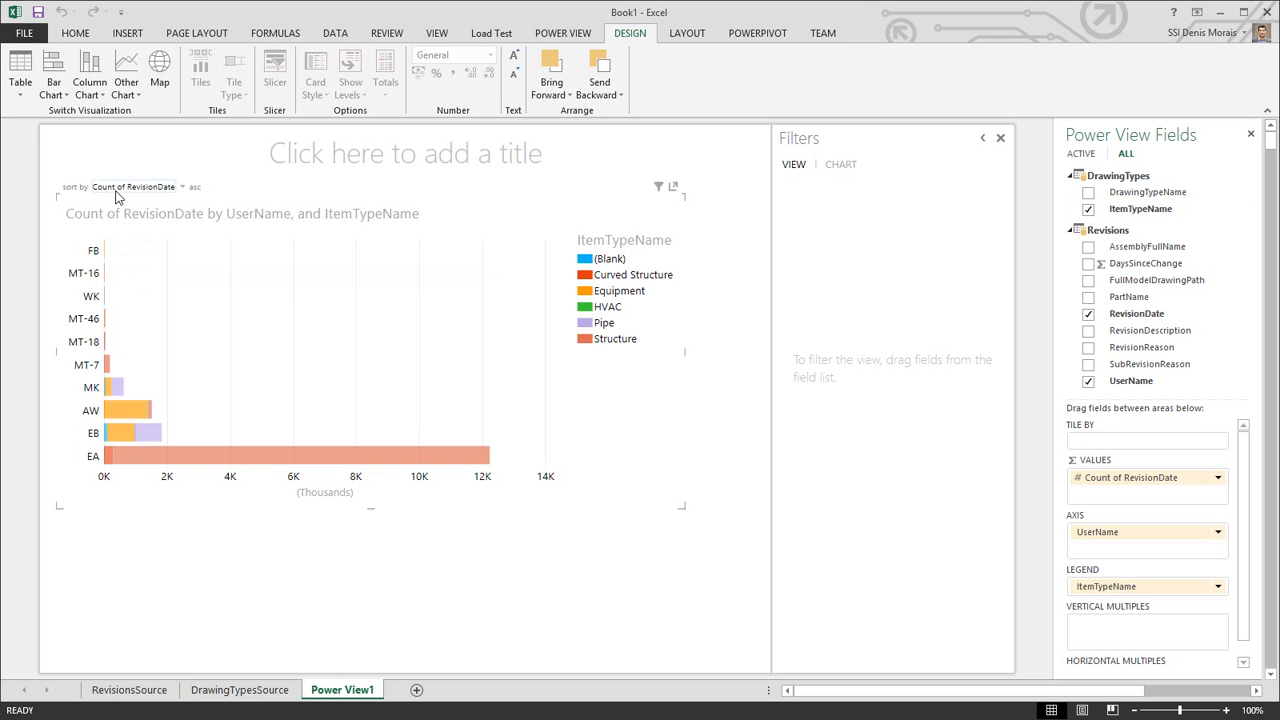
{"action": "left_click", "coordinate": [196, 187]}
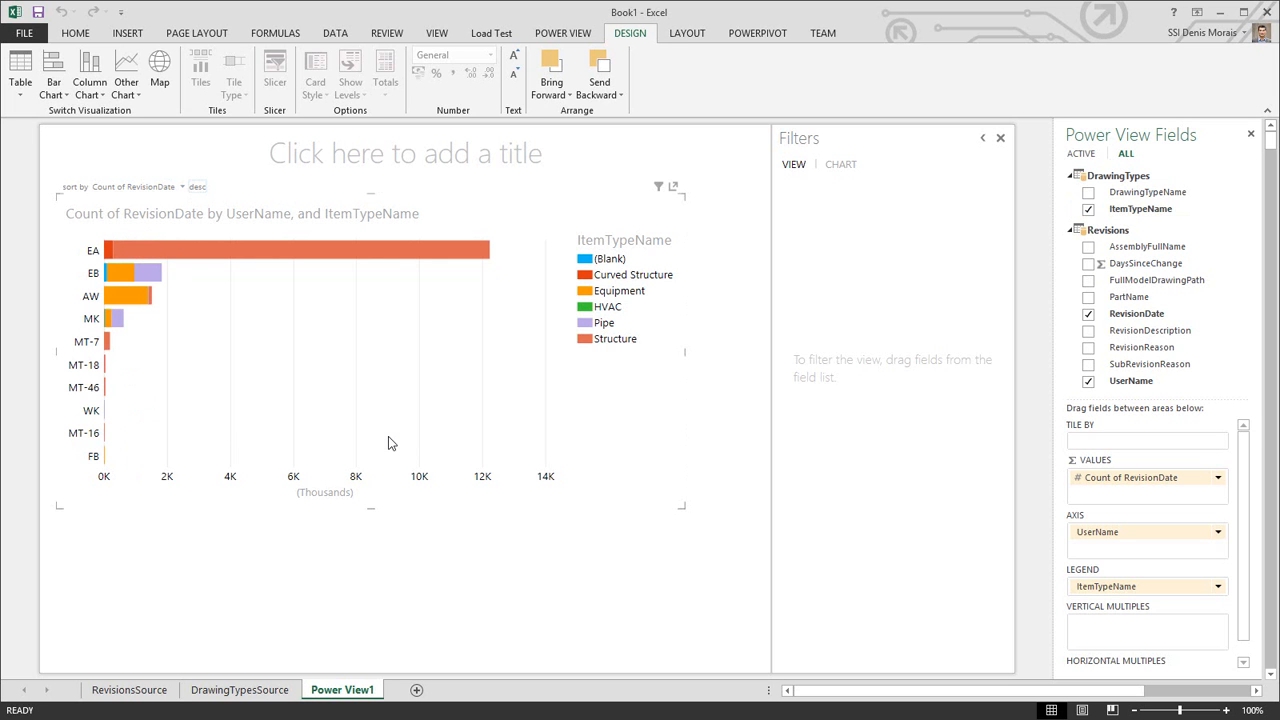
Step: Make the bar chart shorter and highlight the Equipment series
{"action": "left_click_drag", "start_coordinate": [370, 508], "coordinate": [378, 441]}
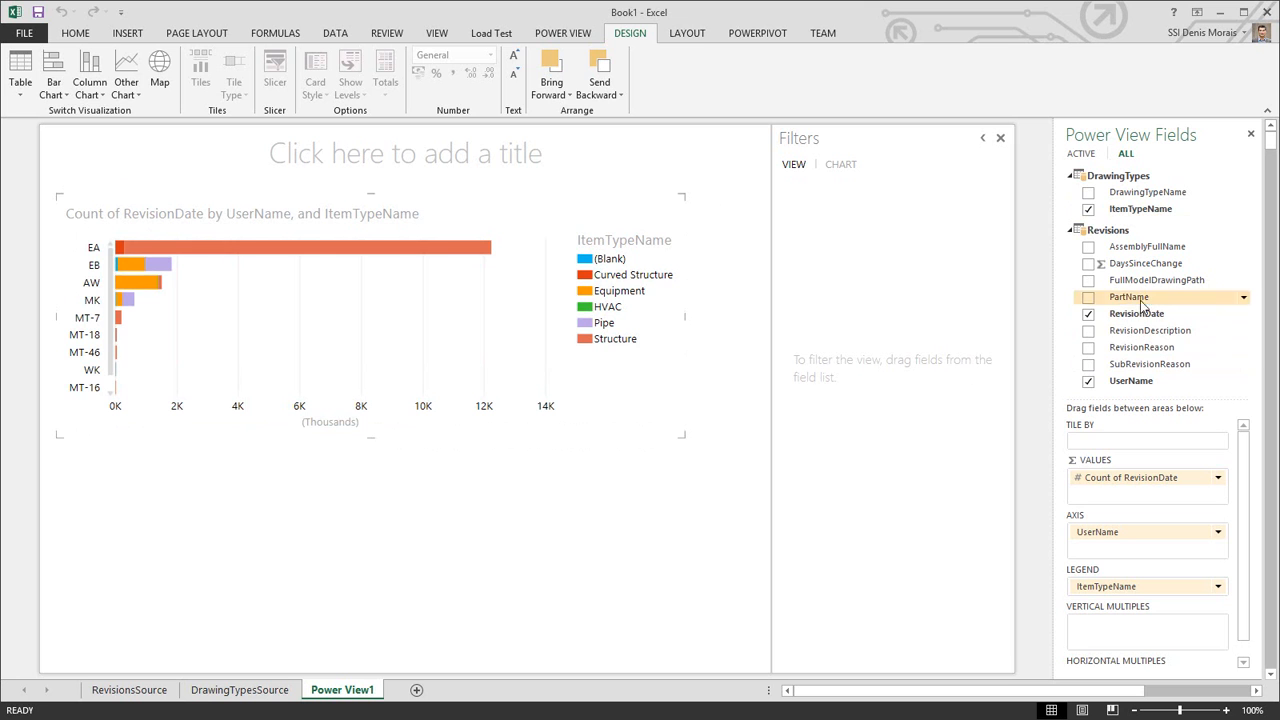
{"action": "left_click", "coordinate": [126, 88]}
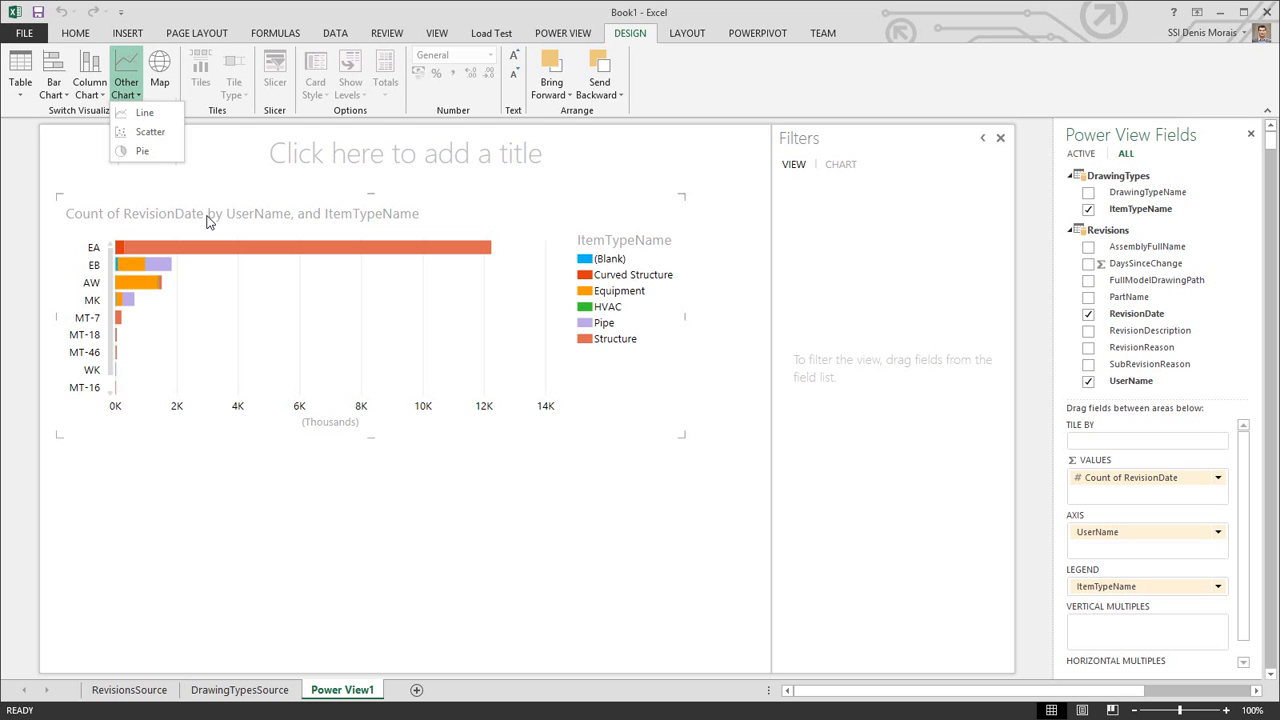
{"action": "left_click", "coordinate": [630, 277]}
{"action": "left_click", "coordinate": [615, 292]}
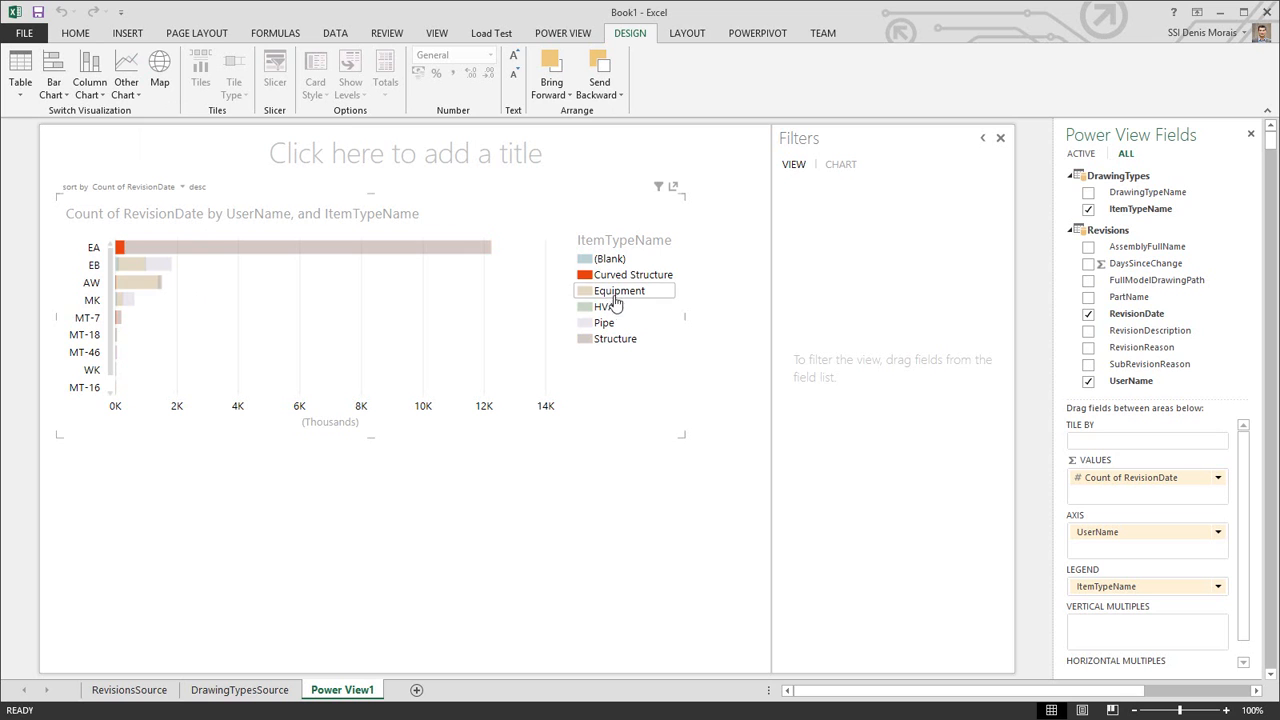